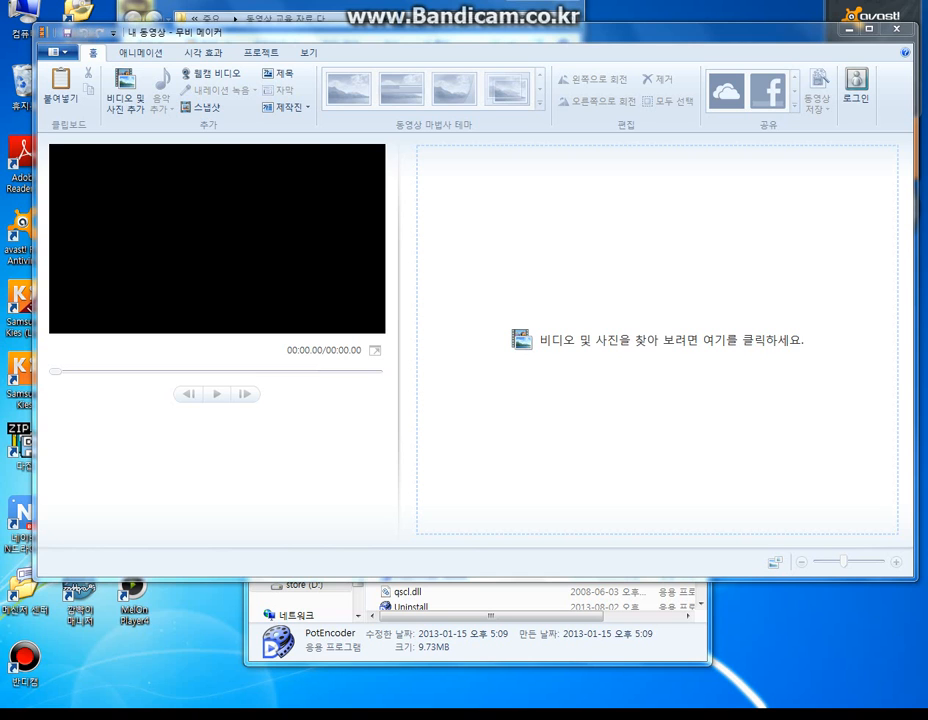
- Add the video 첫 시작 부분 from the file folder to the empty project and preview it
mouse_move(255, 2)
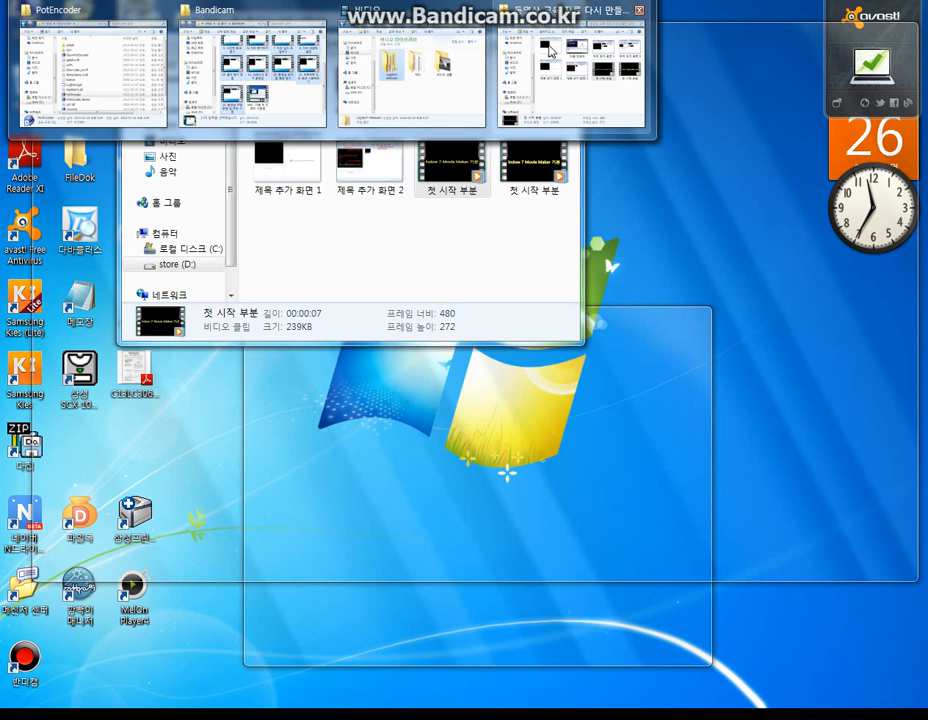
click(549, 52)
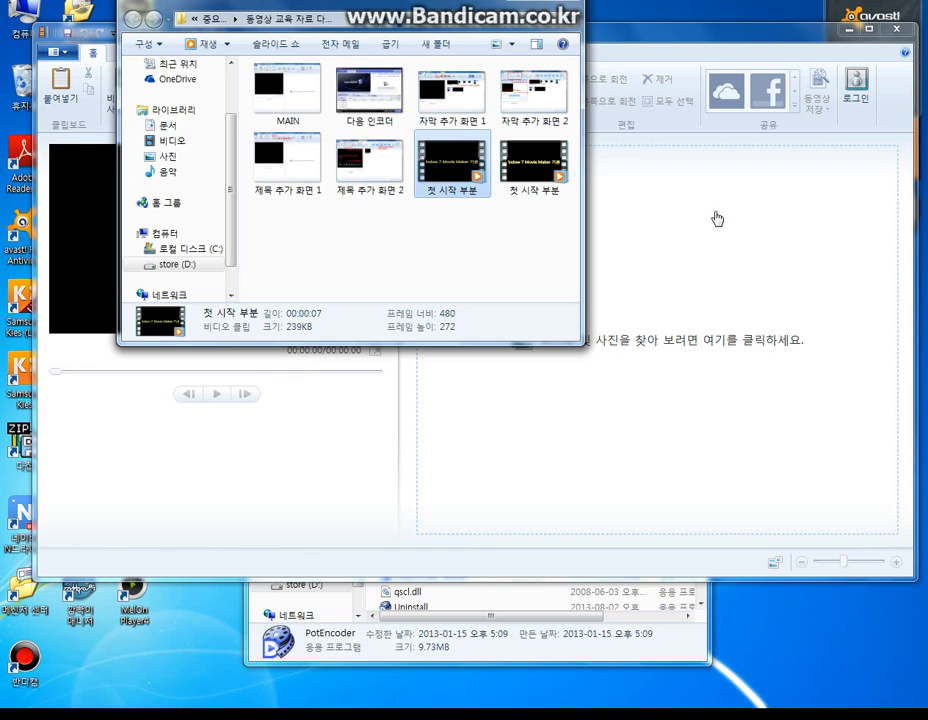
drag(474, 174, 686, 251)
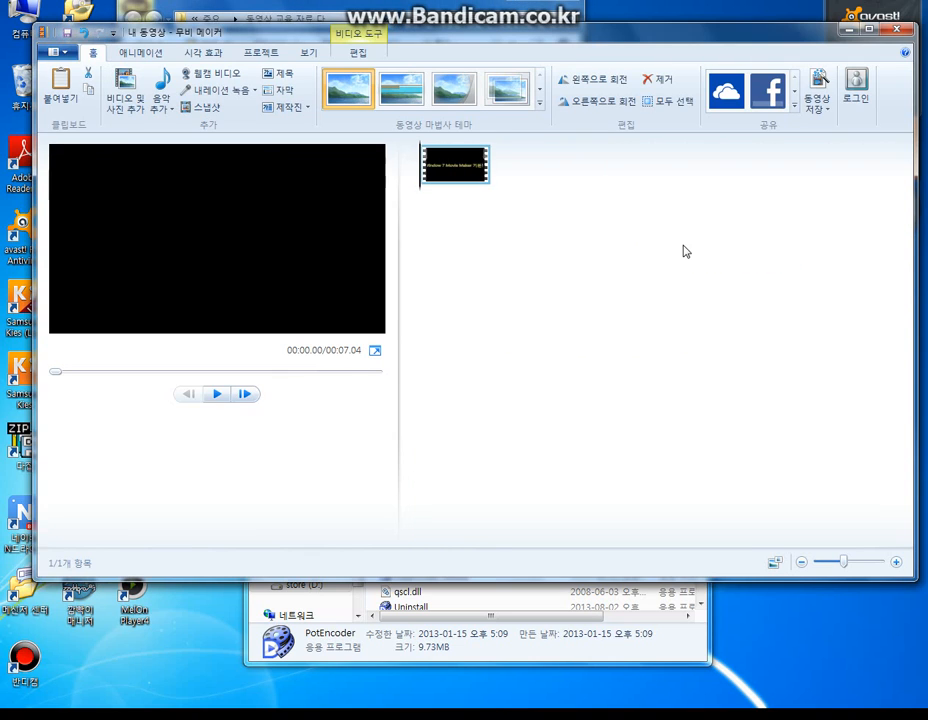
click(215, 402)
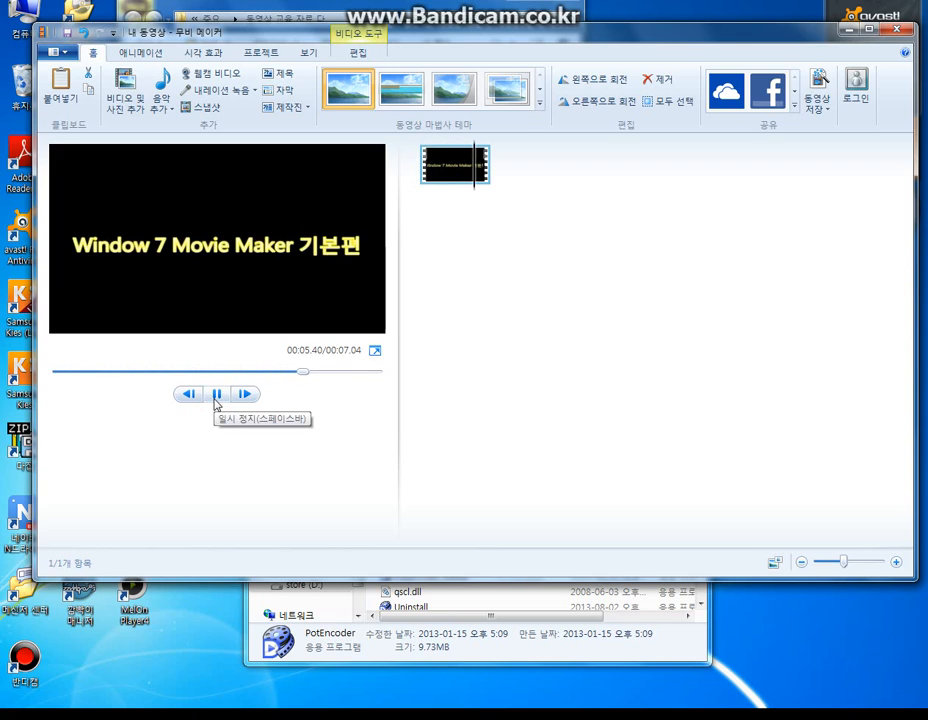
click(216, 396)
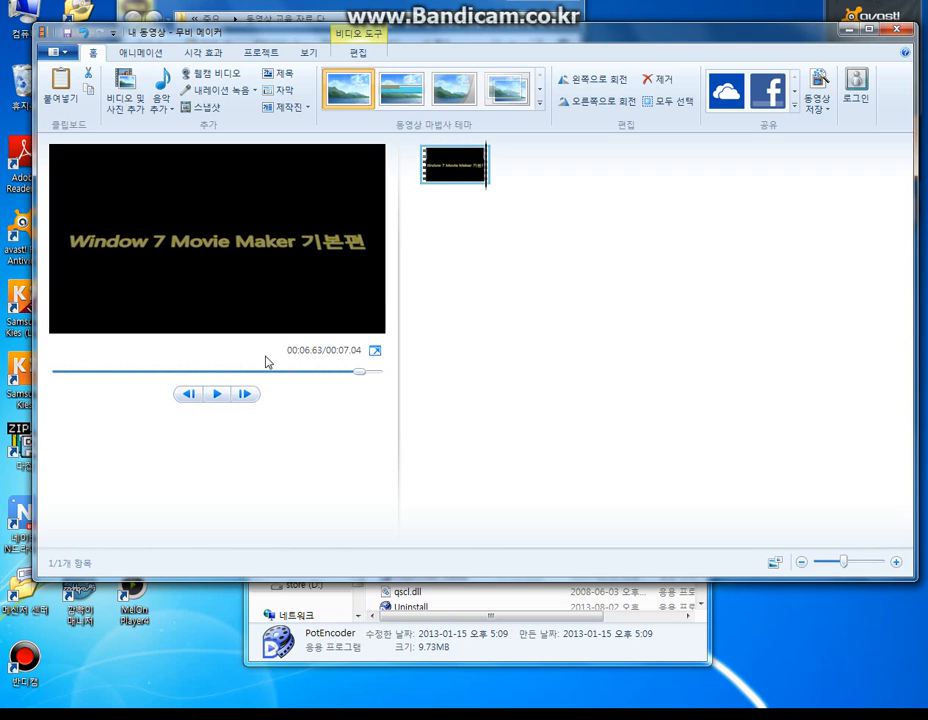
- Set the clip's playback speed to 1.5x and preview the result
double_click(459, 177)
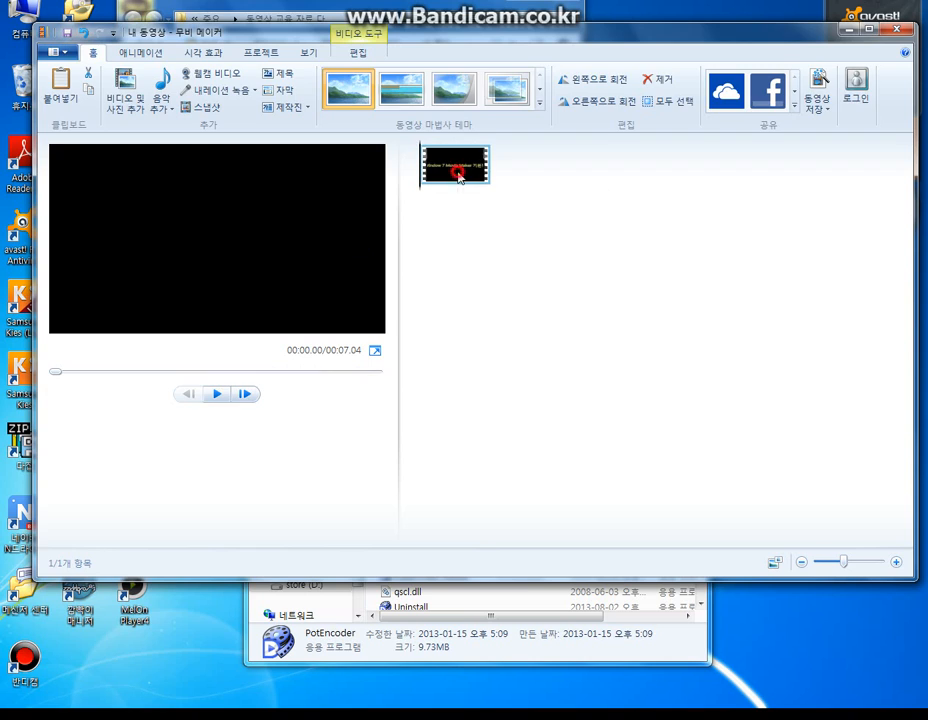
click(355, 78)
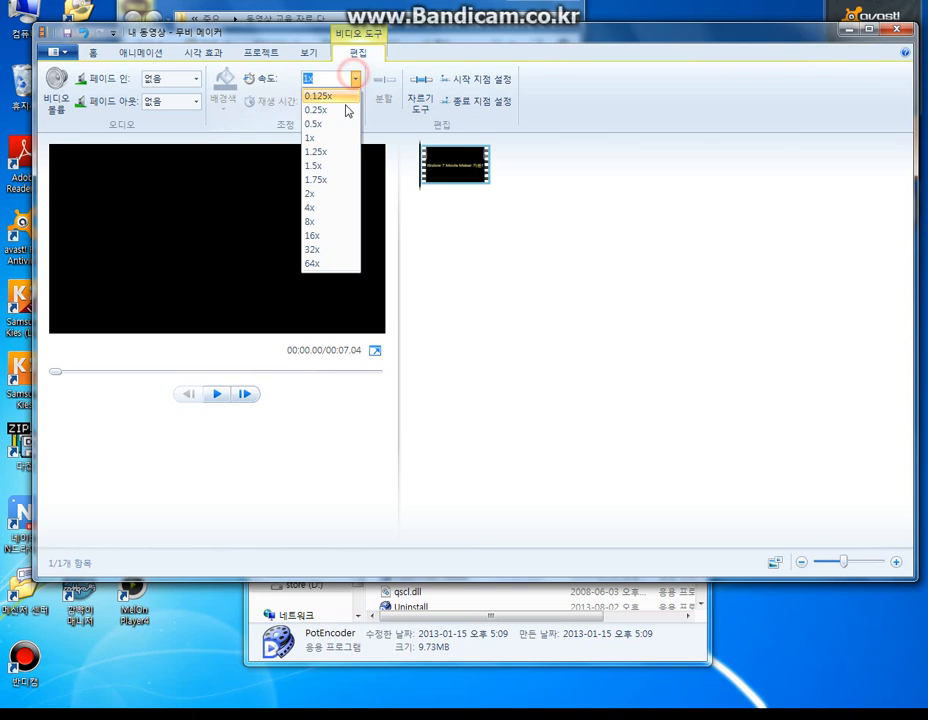
click(337, 166)
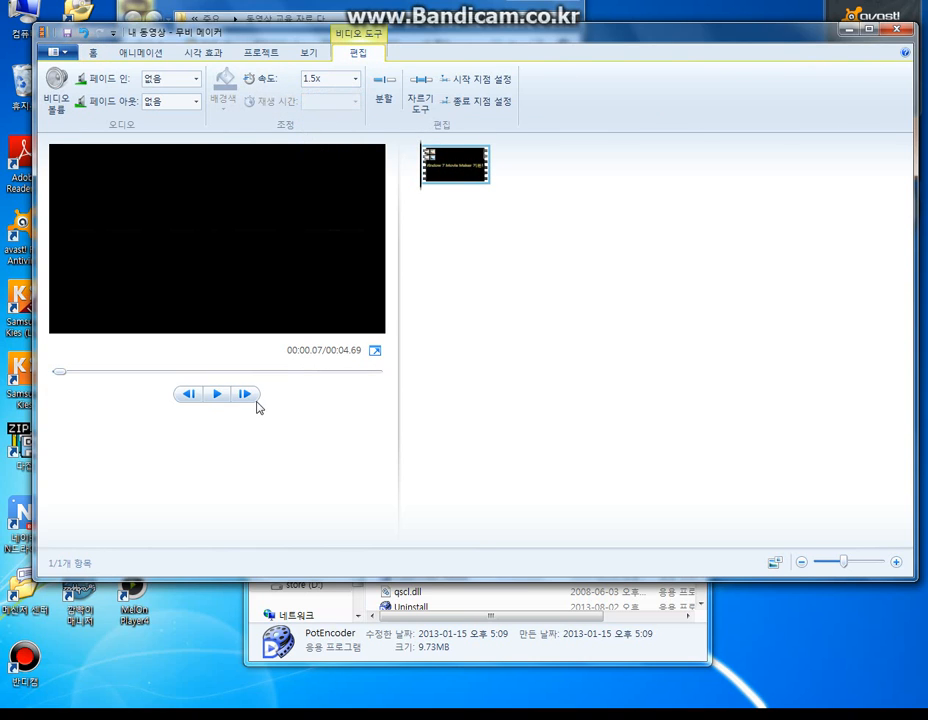
click(218, 396)
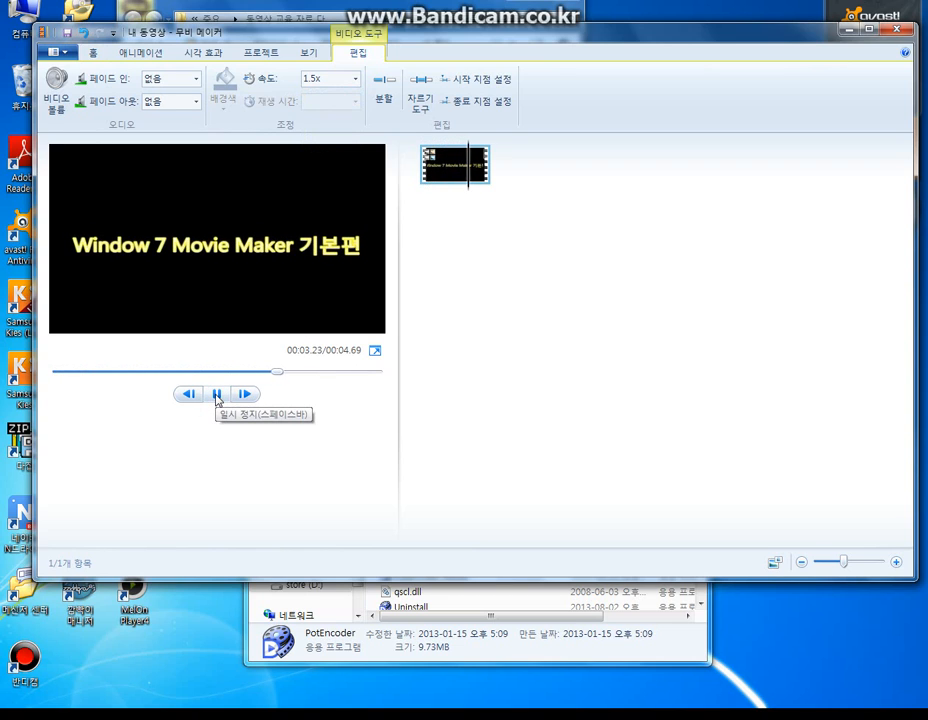
click(217, 394)
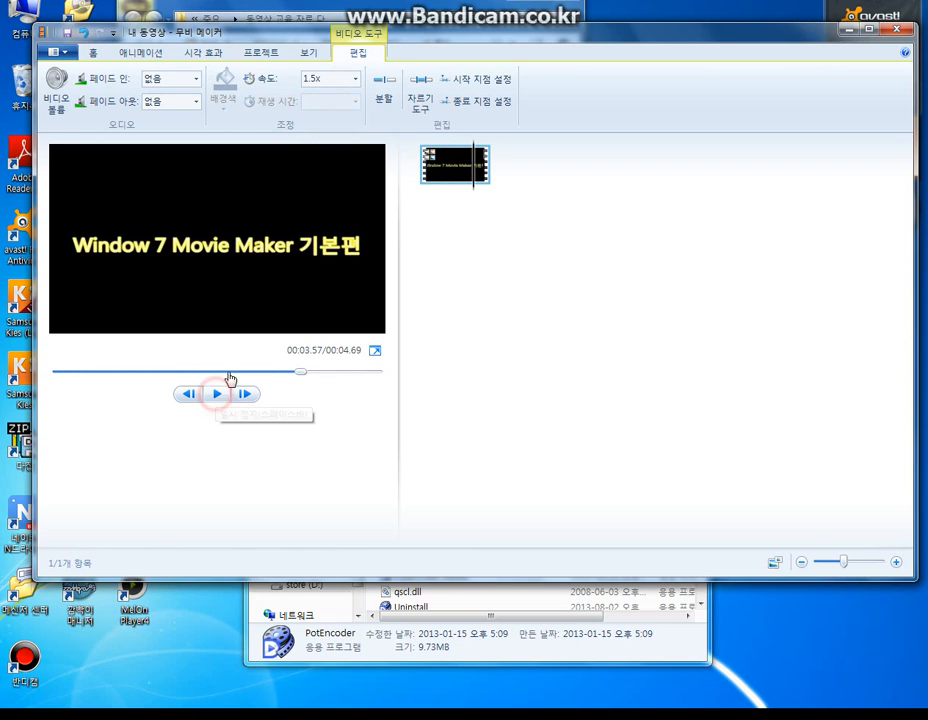
- Trim the clip to an end point of 5.64s and save the trim
click(435, 92)
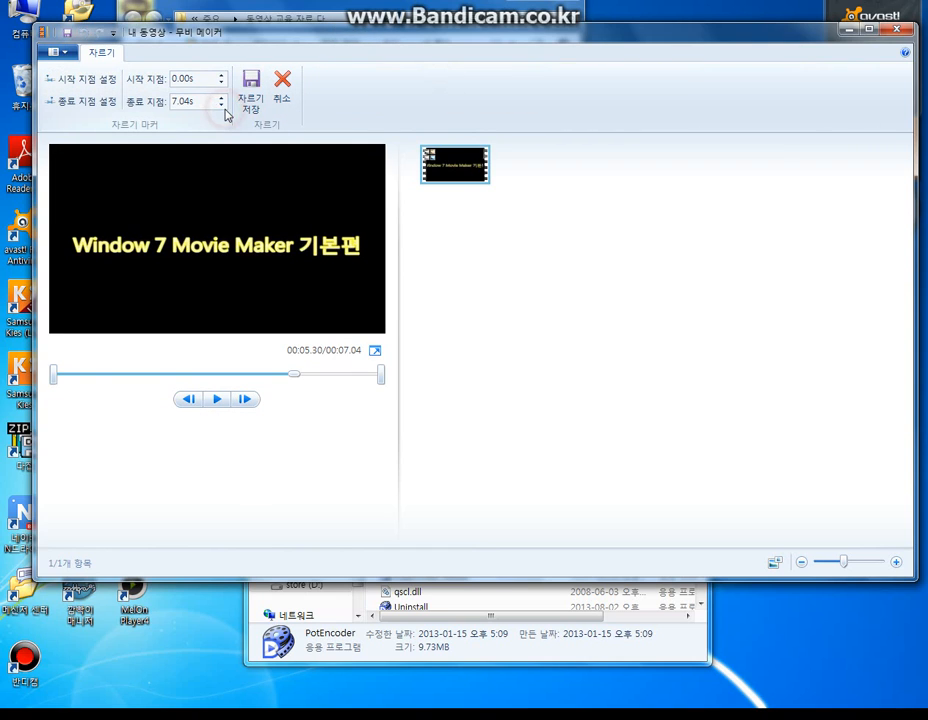
drag(222, 106, 222, 106)
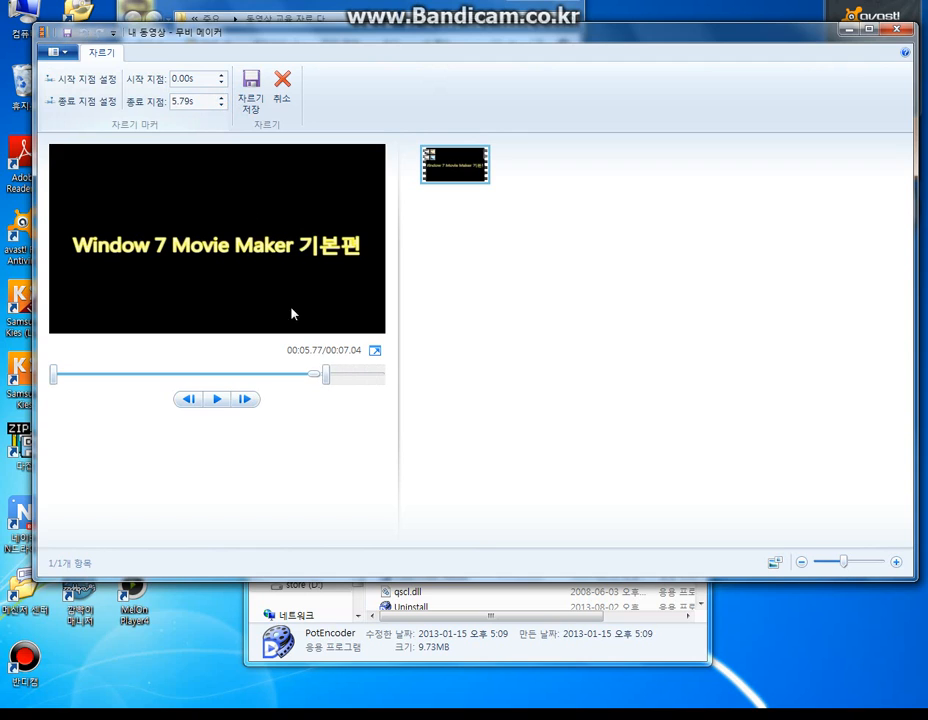
click(221, 97)
click(221, 97)
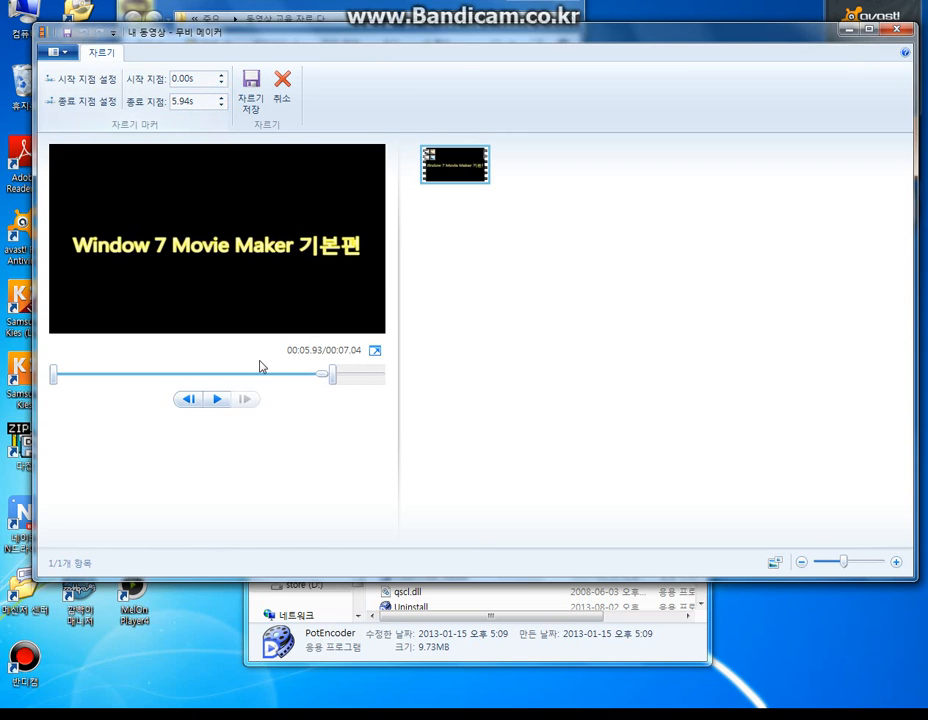
click(221, 104)
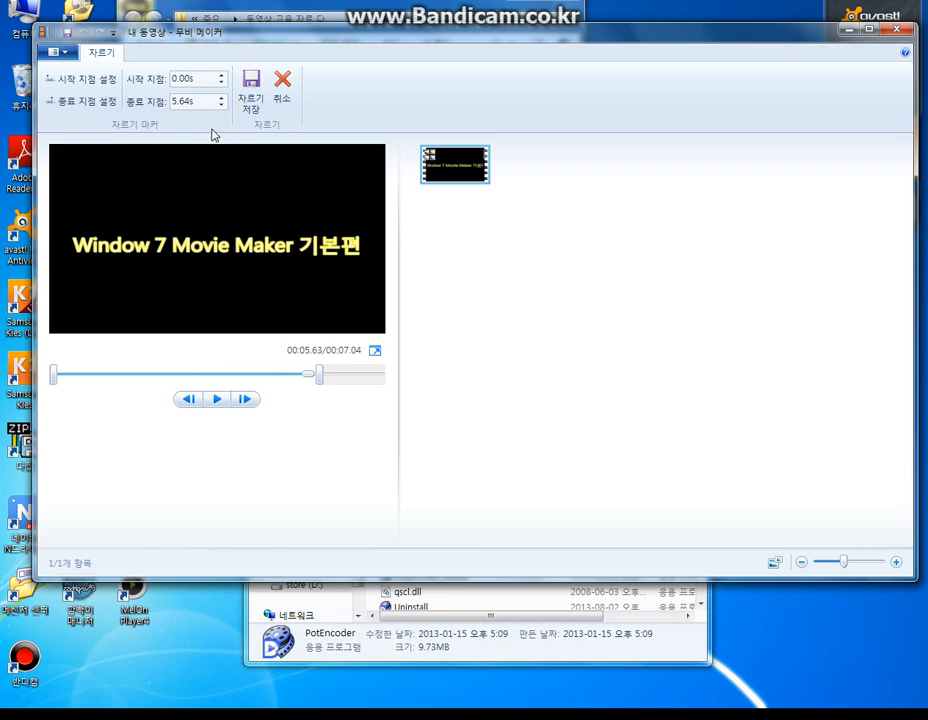
click(251, 85)
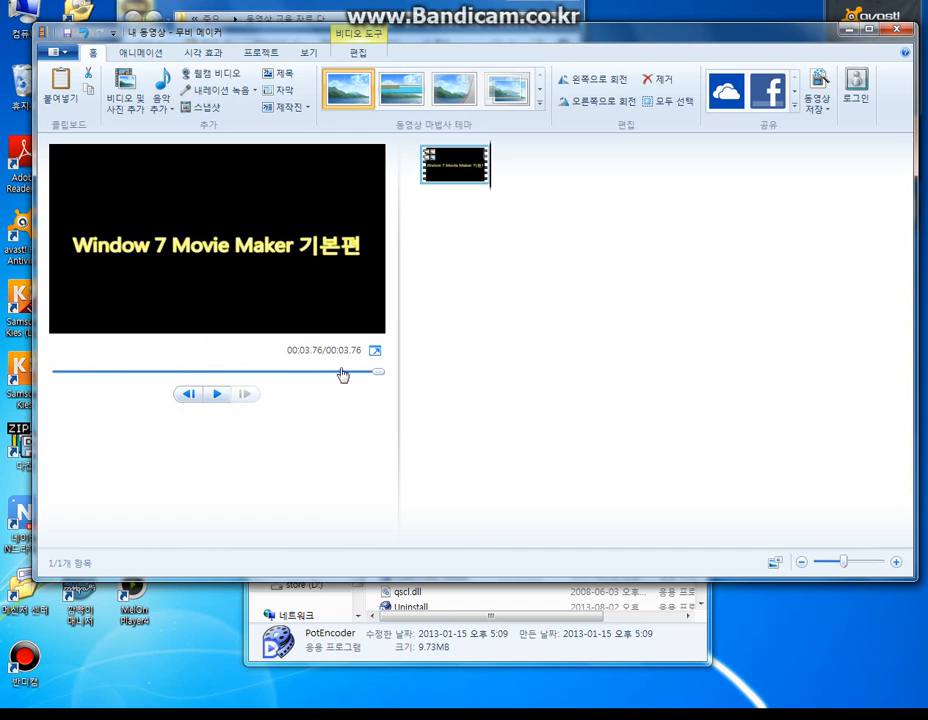
- Play the trimmed clip from near its beginning to check it
drag(377, 380, 64, 402)
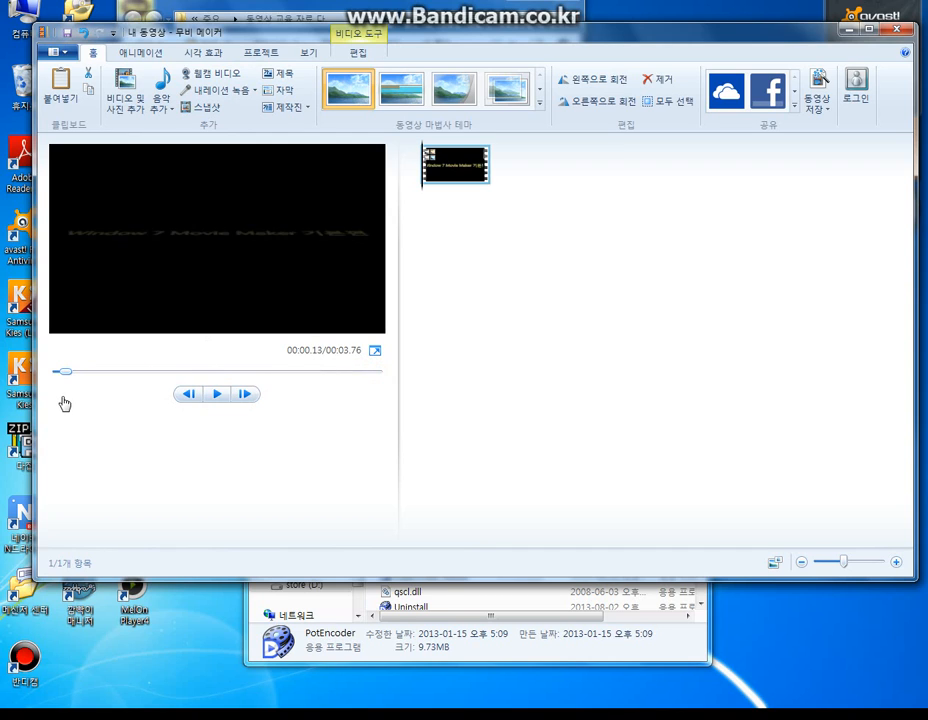
click(217, 394)
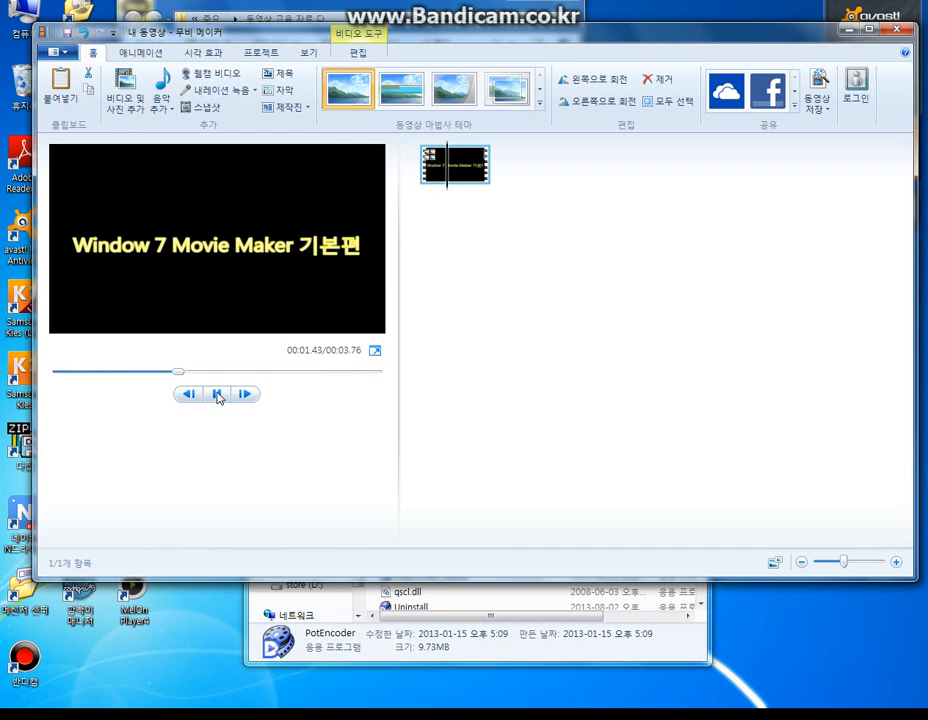
click(217, 394)
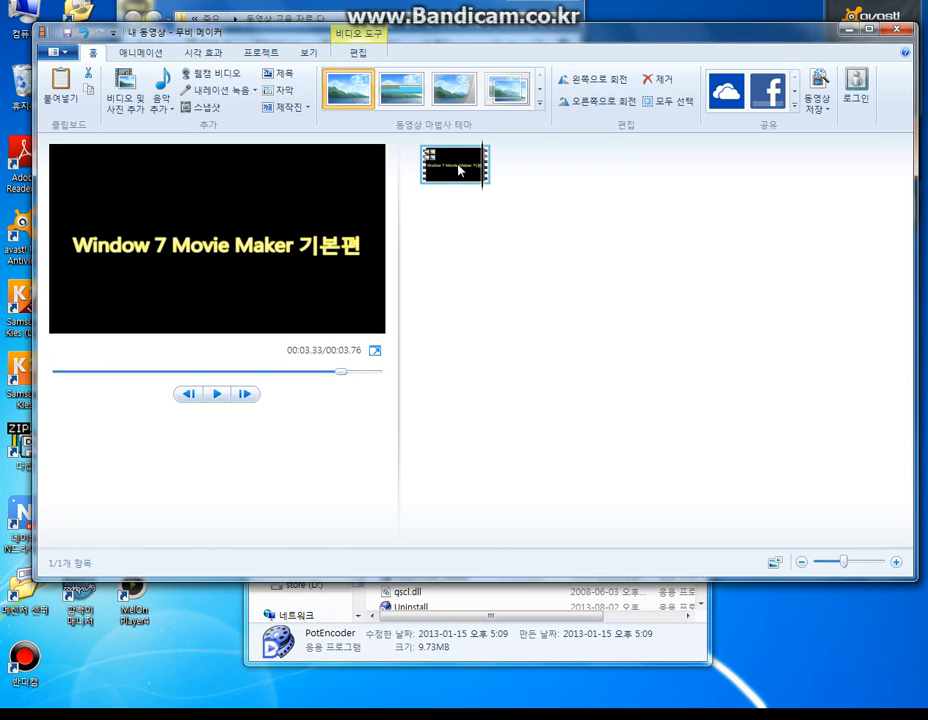
- Add a caption at the start of the clip reading "어서와.. 처음이지?"
mouse_move(459, 170)
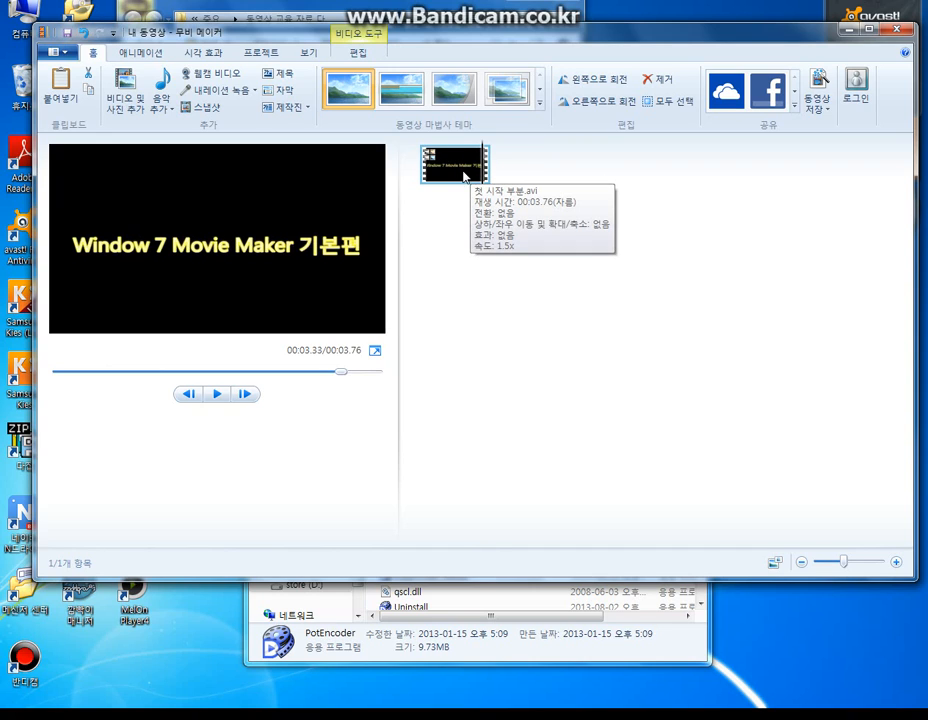
double_click(463, 176)
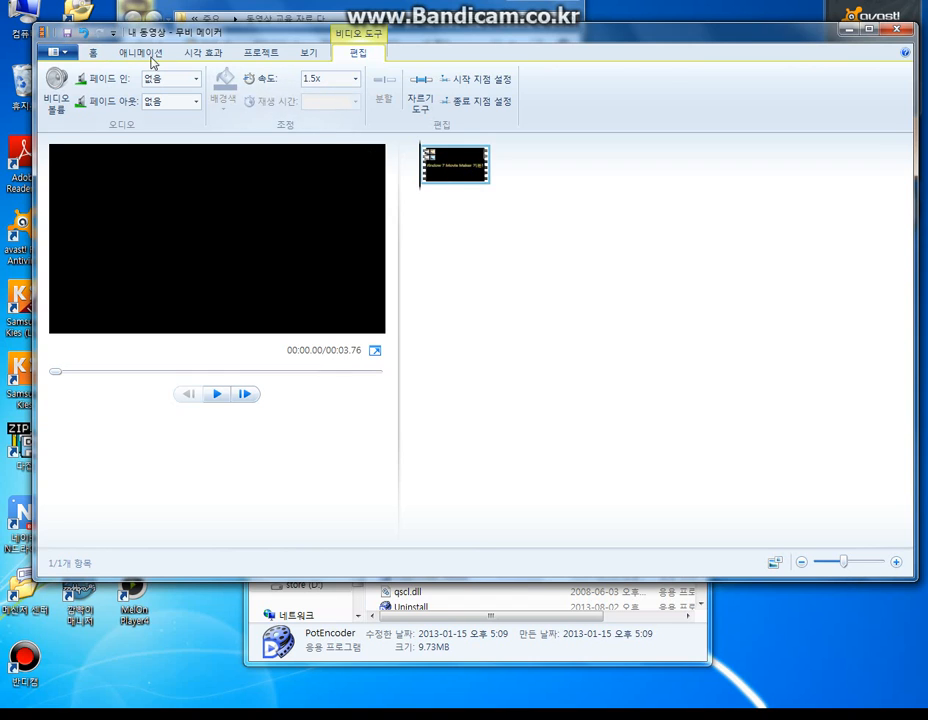
click(92, 52)
click(275, 90)
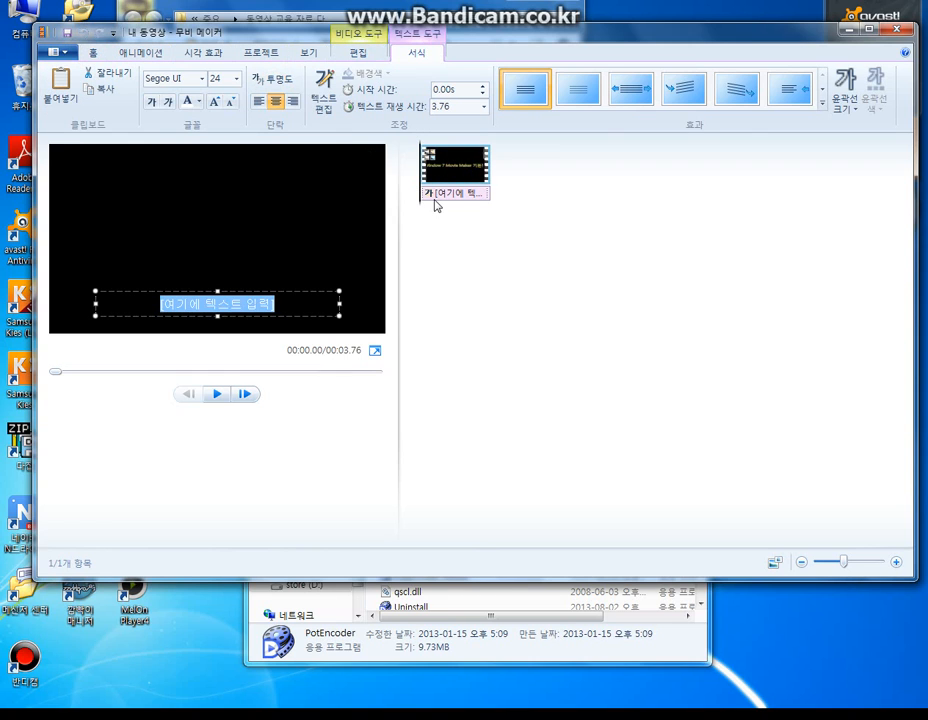
key(Delete)
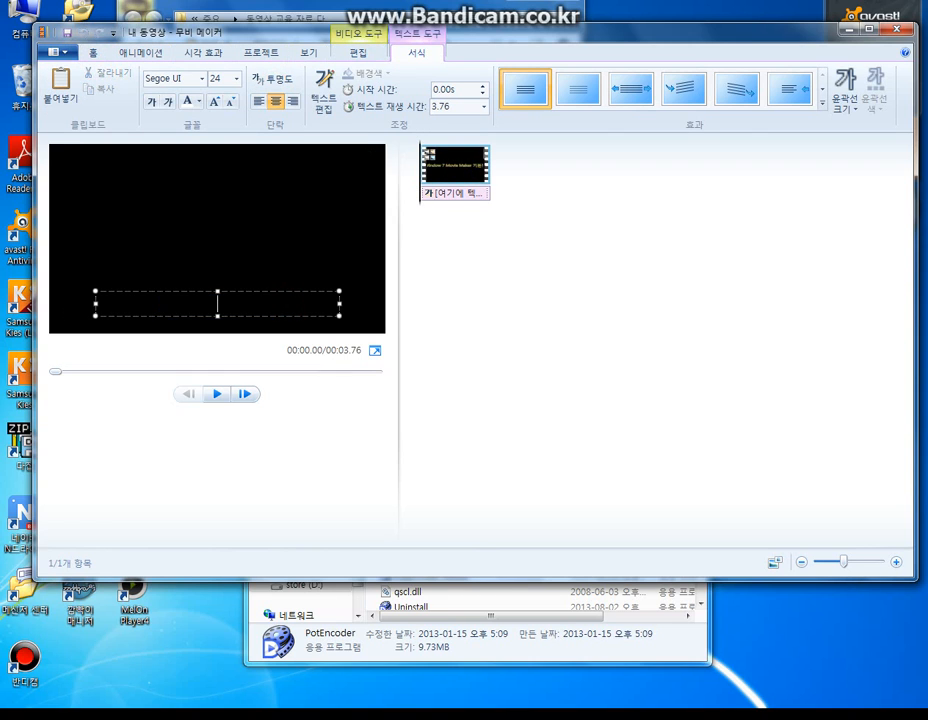
text(어서와.. 처음이지?)
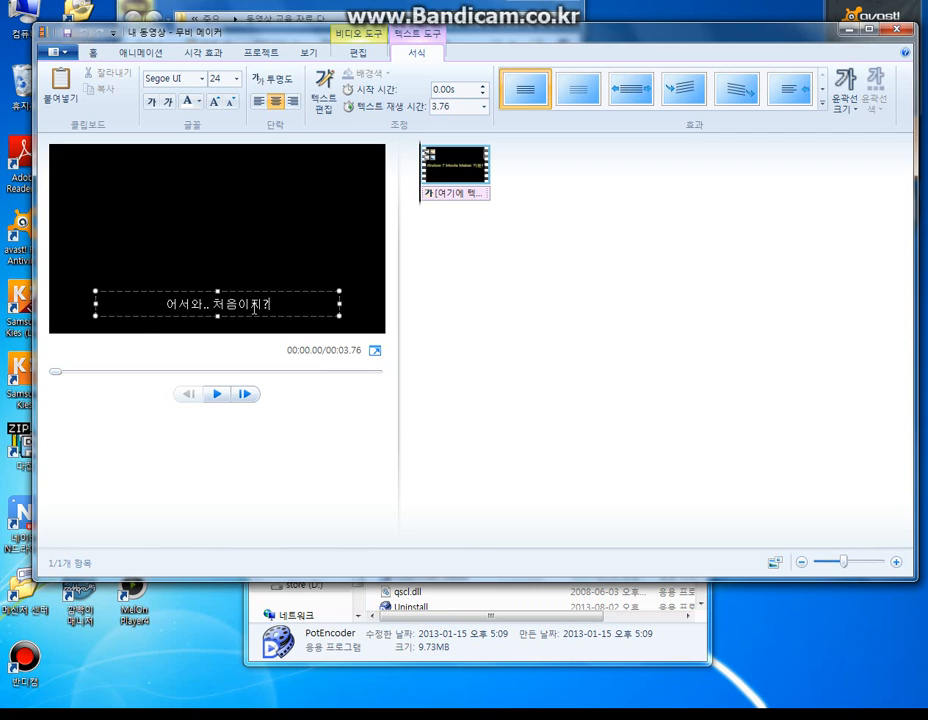
- Format the whole caption text in red with the HY바다L font at size 26
drag(207, 297, 166, 303)
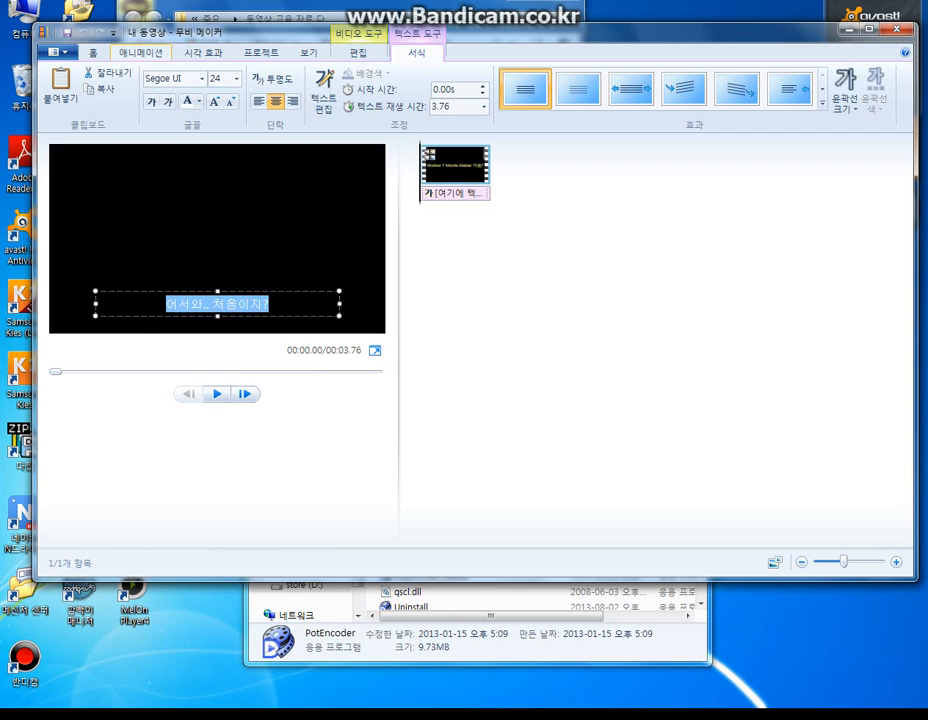
click(201, 104)
click(201, 104)
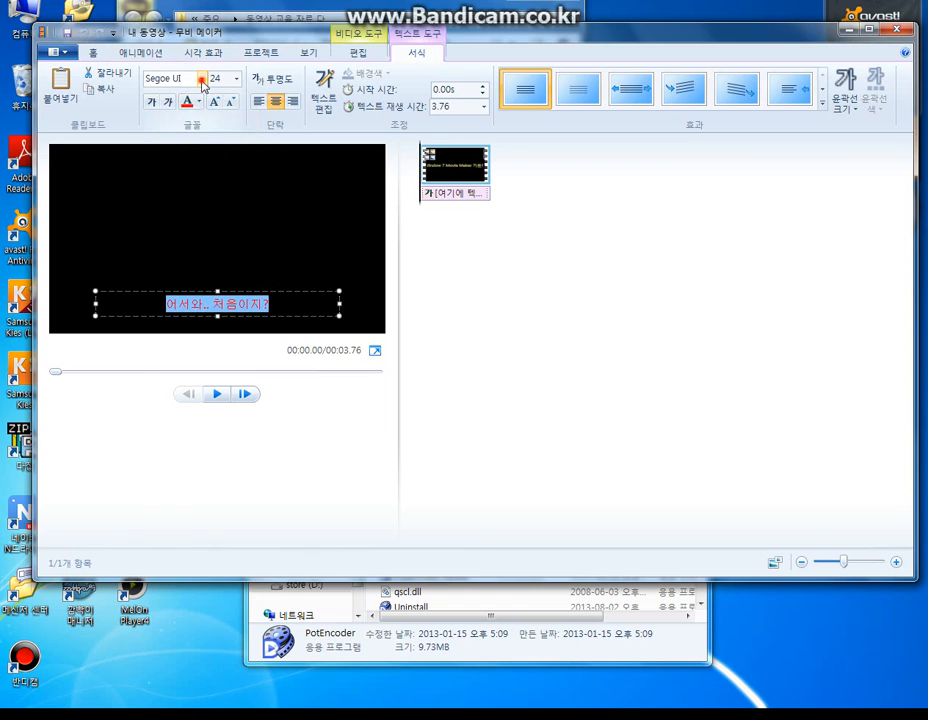
click(202, 78)
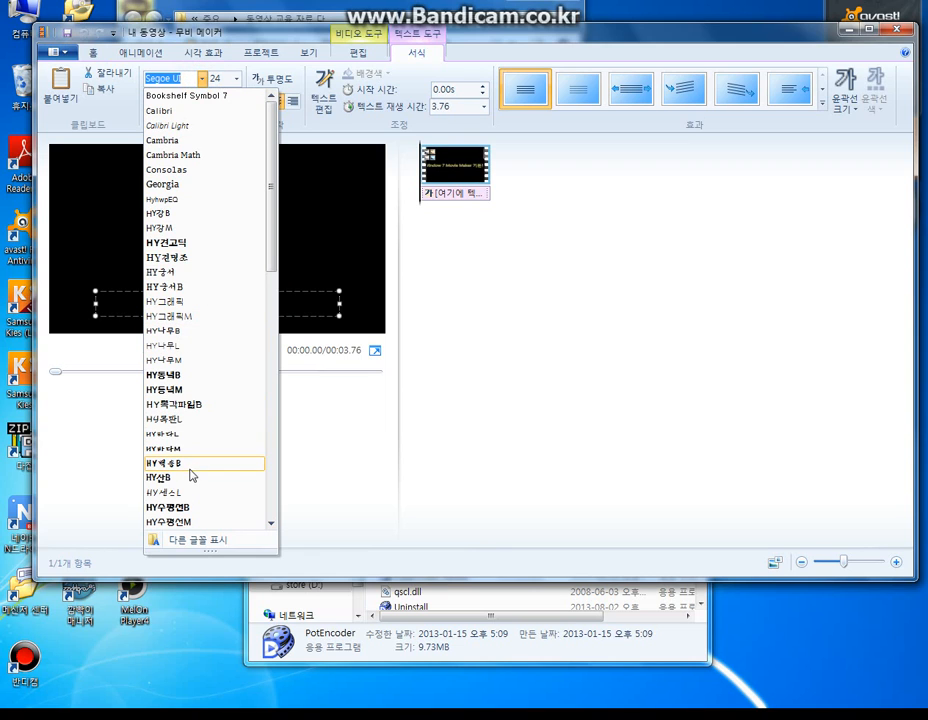
click(199, 434)
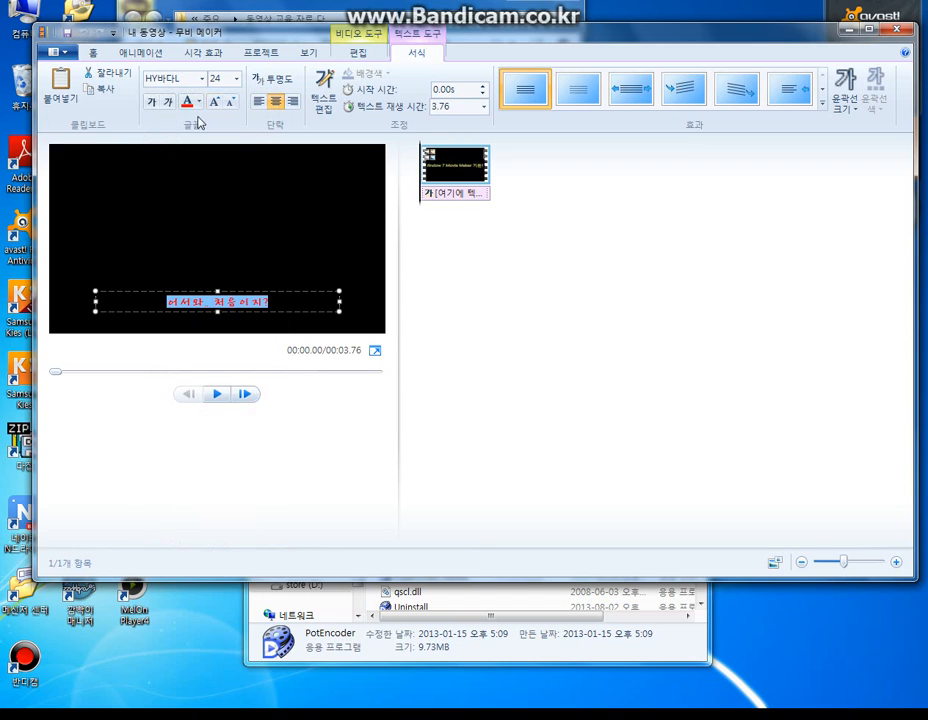
click(237, 80)
click(217, 253)
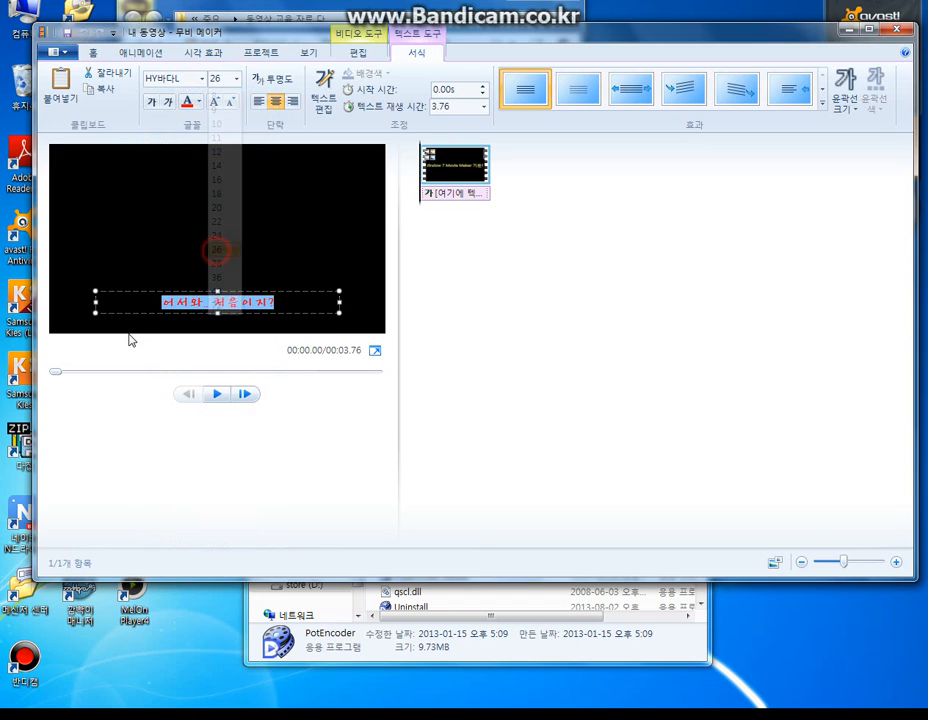
- Narrow the caption box and place it in the lower right of the frame, just below the title text
drag(97, 304, 205, 298)
drag(318, 291, 358, 300)
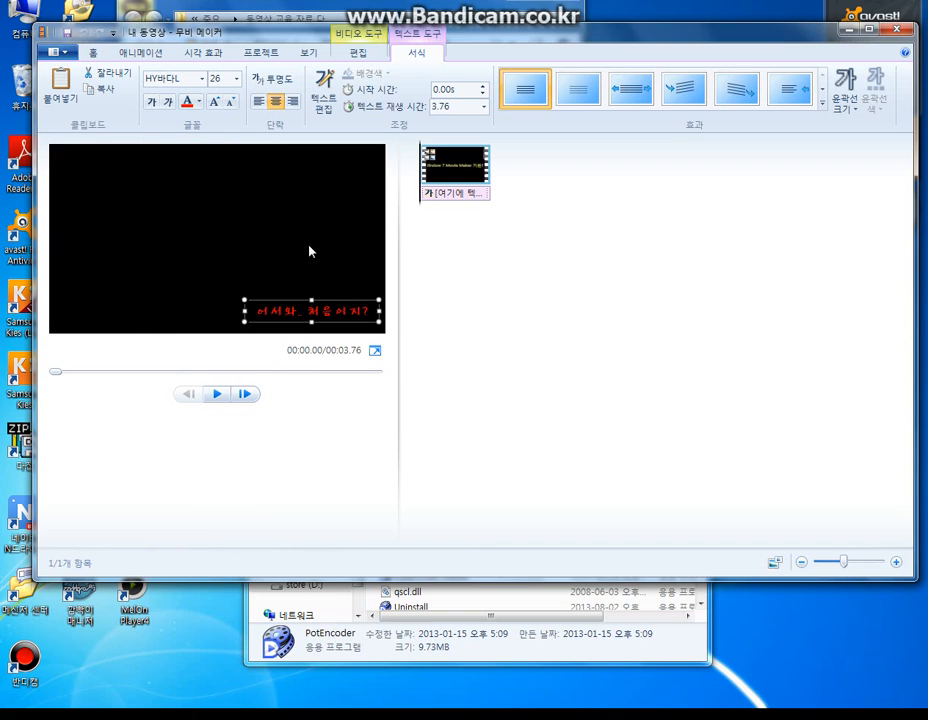
click(452, 192)
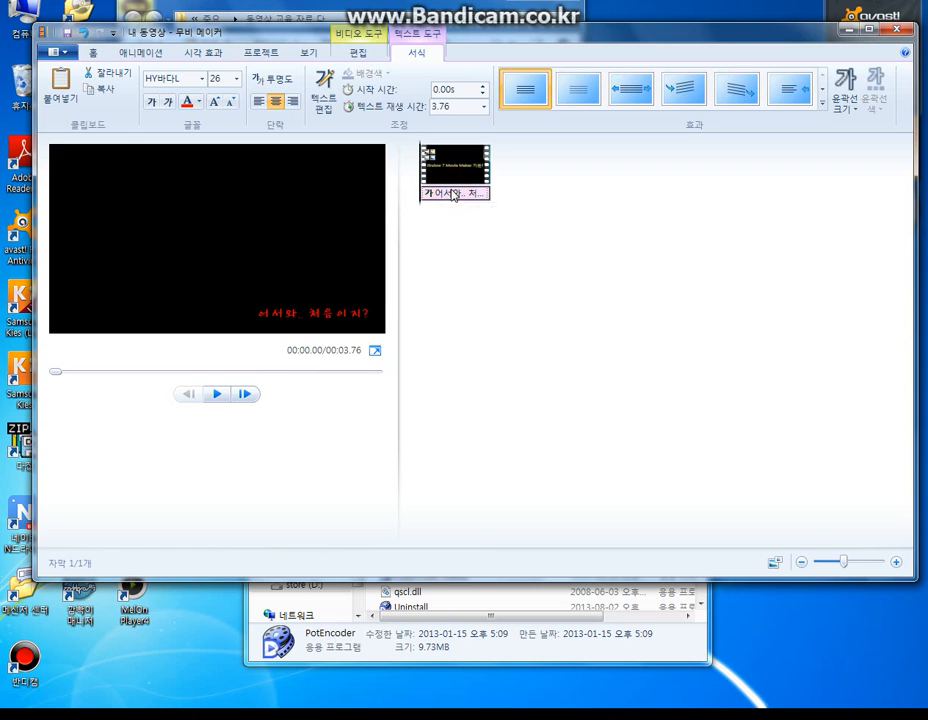
click(332, 305)
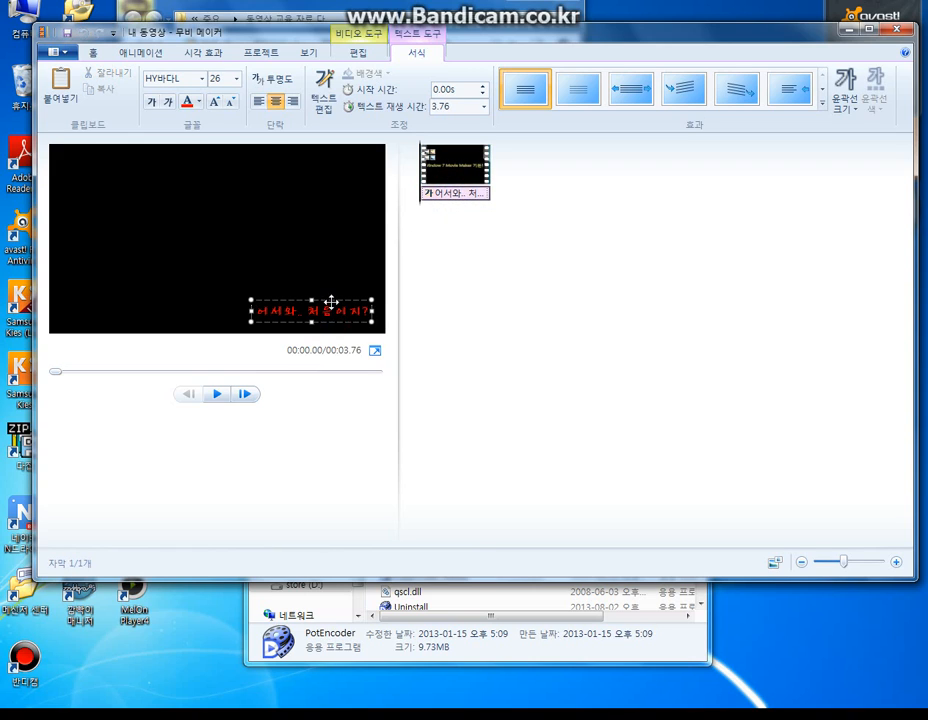
drag(331, 302, 331, 275)
click(455, 273)
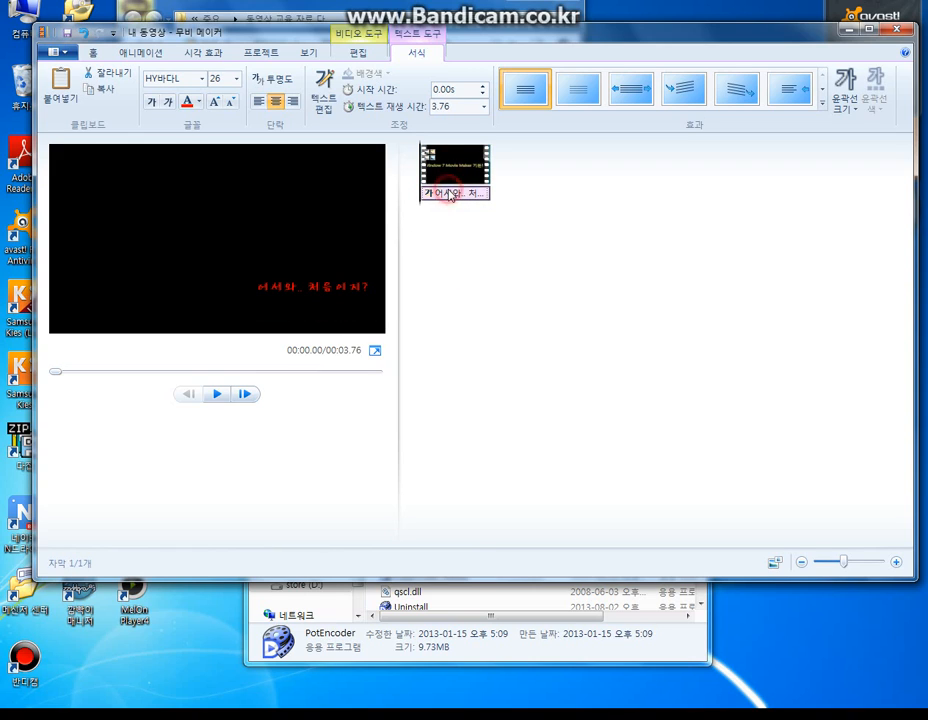
- Play the video to check the caption against the title, and reselect the caption on the timeline
click(215, 395)
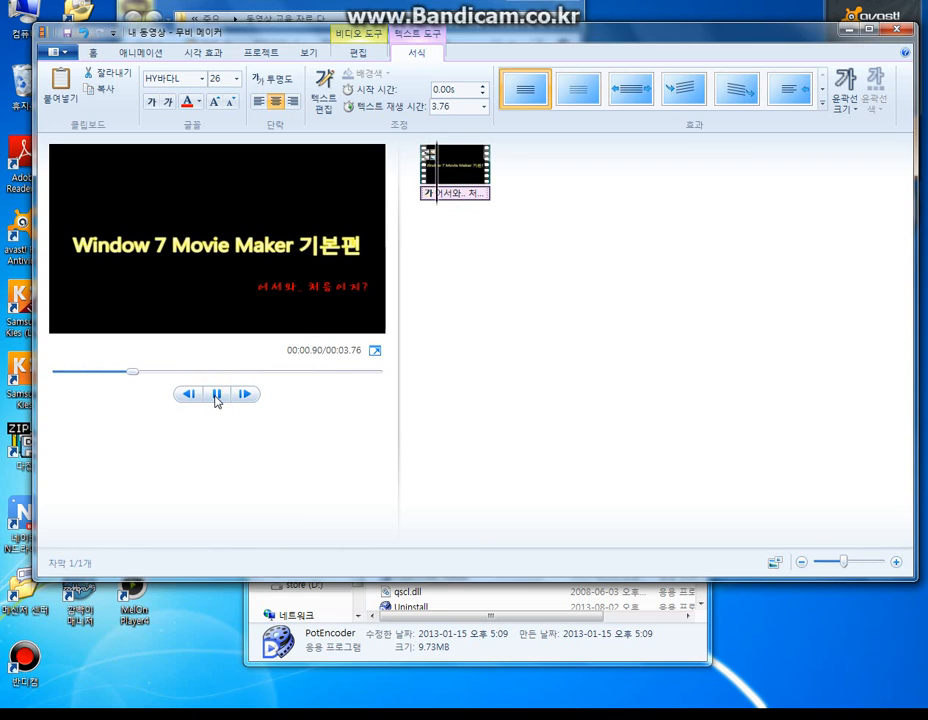
click(216, 395)
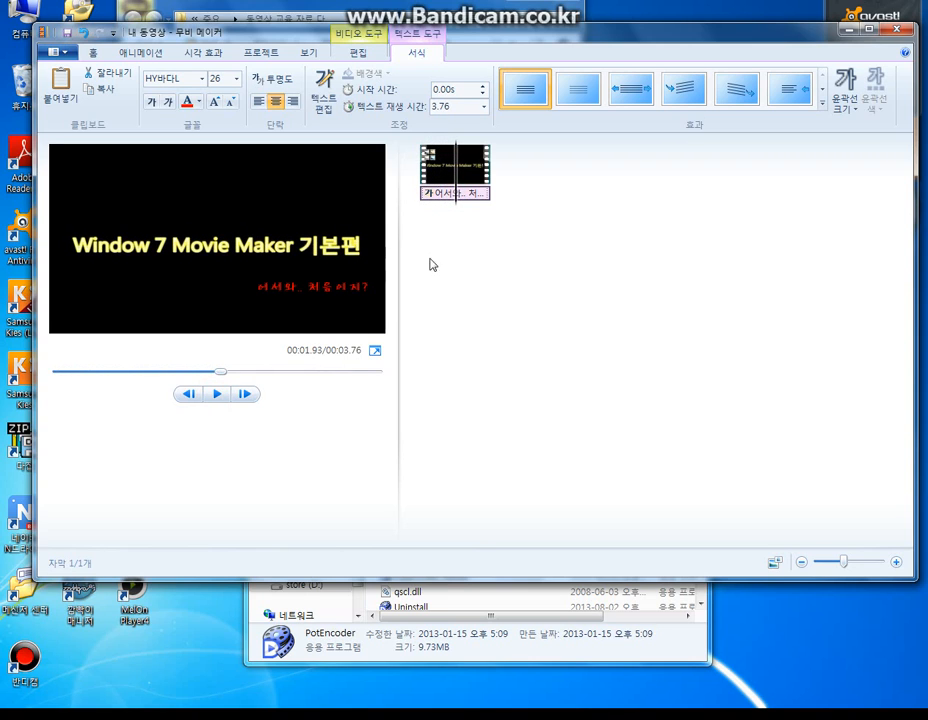
click(463, 200)
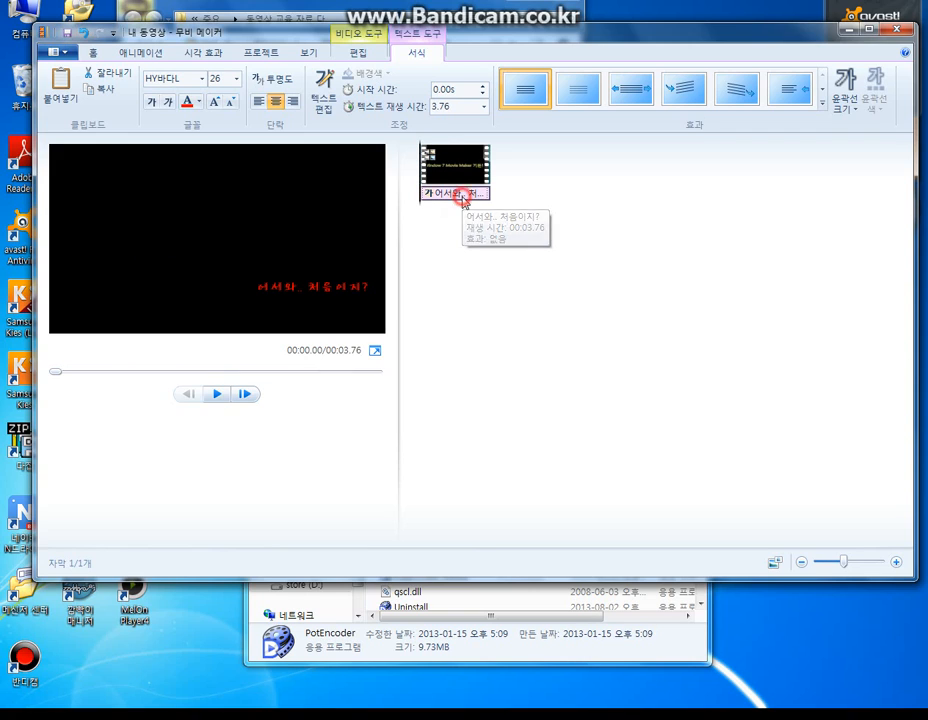
- Set the caption's start time to 0.87 s and play the video from the beginning to check when it appears
click(481, 108)
click(478, 97)
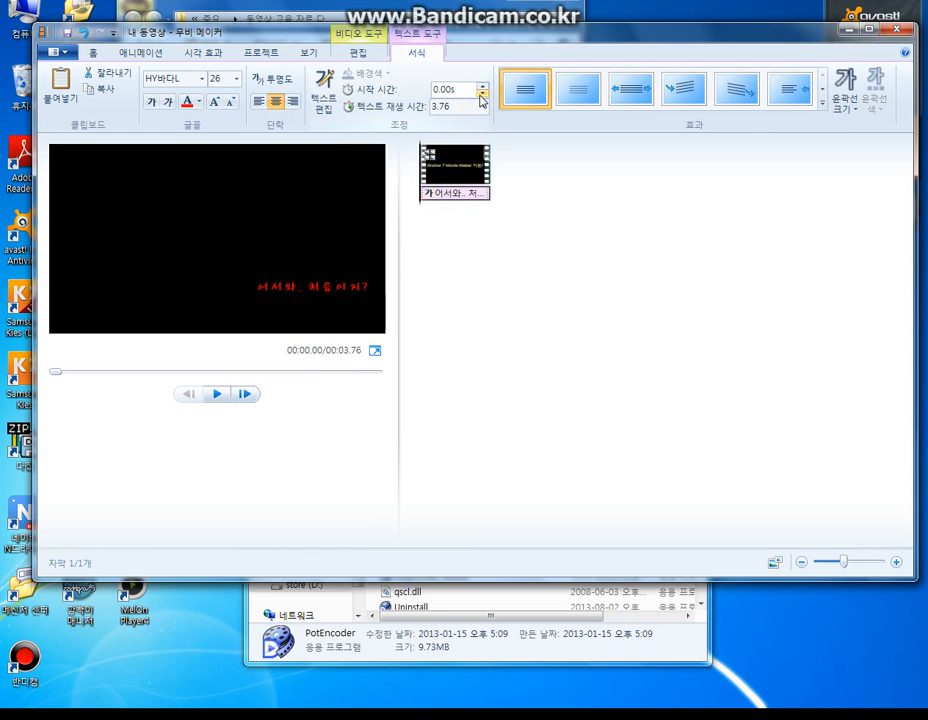
drag(484, 89, 484, 89)
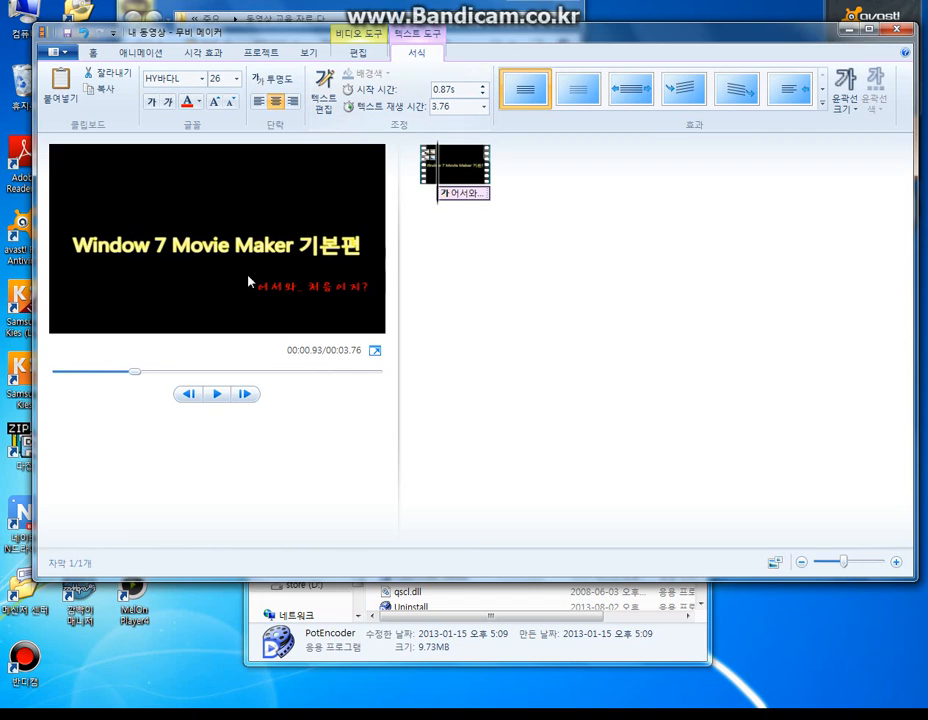
drag(139, 372, 51, 372)
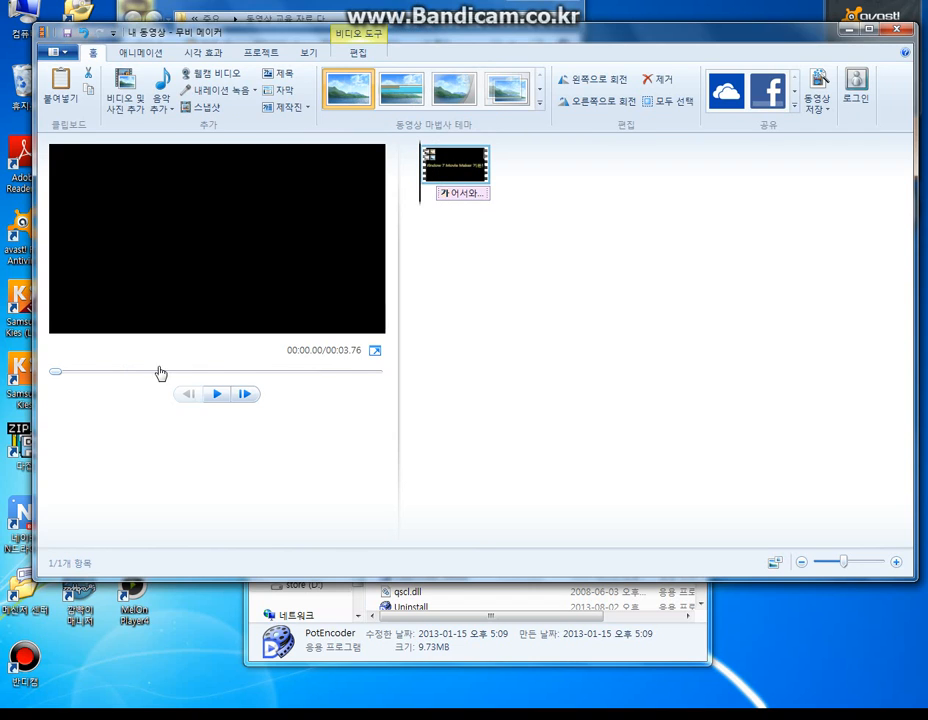
click(219, 395)
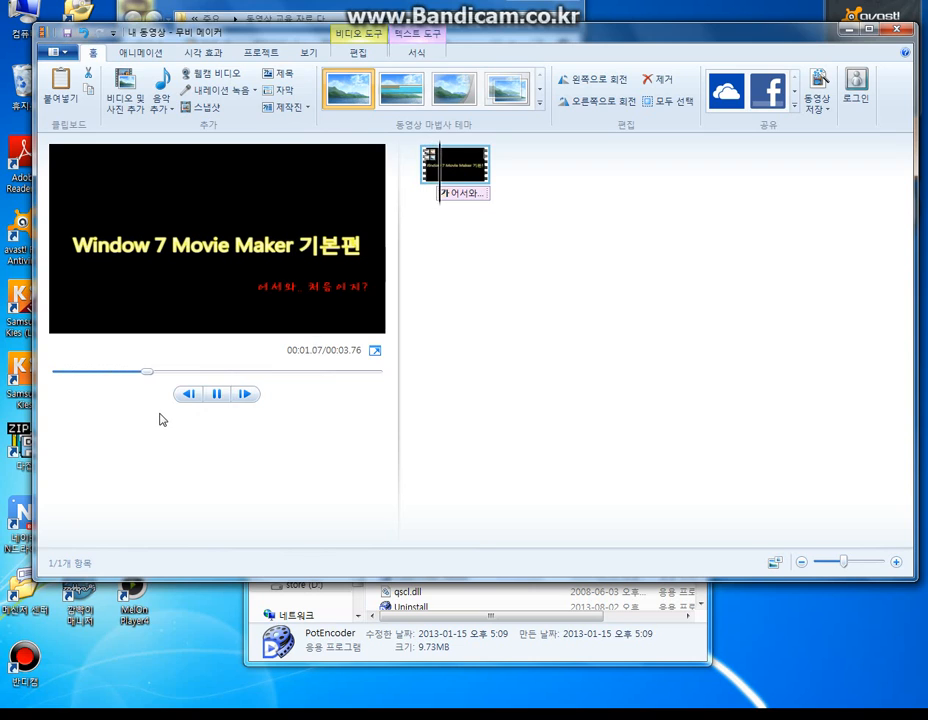
click(217, 394)
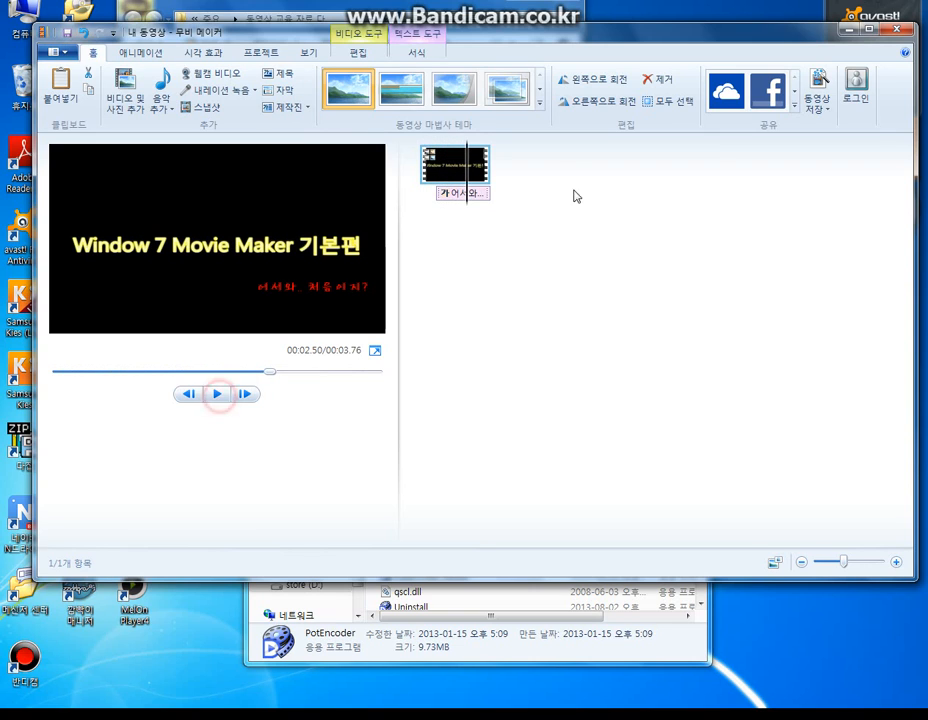
- Reselect the caption, set its start time to 1.11 s and play the clip to check it
click(468, 193)
click(451, 197)
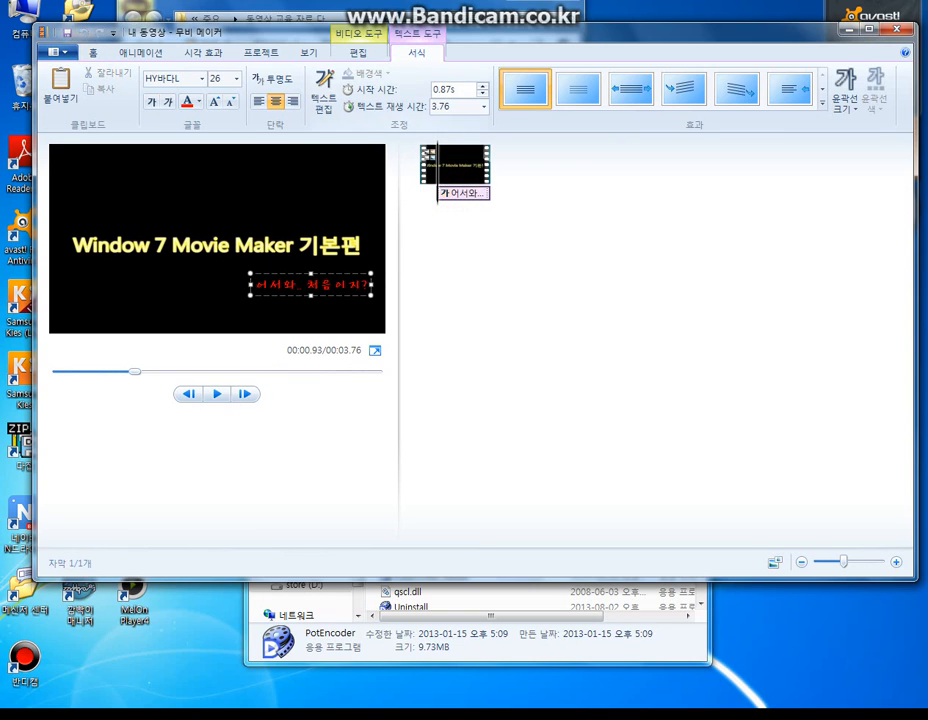
drag(485, 91, 483, 89)
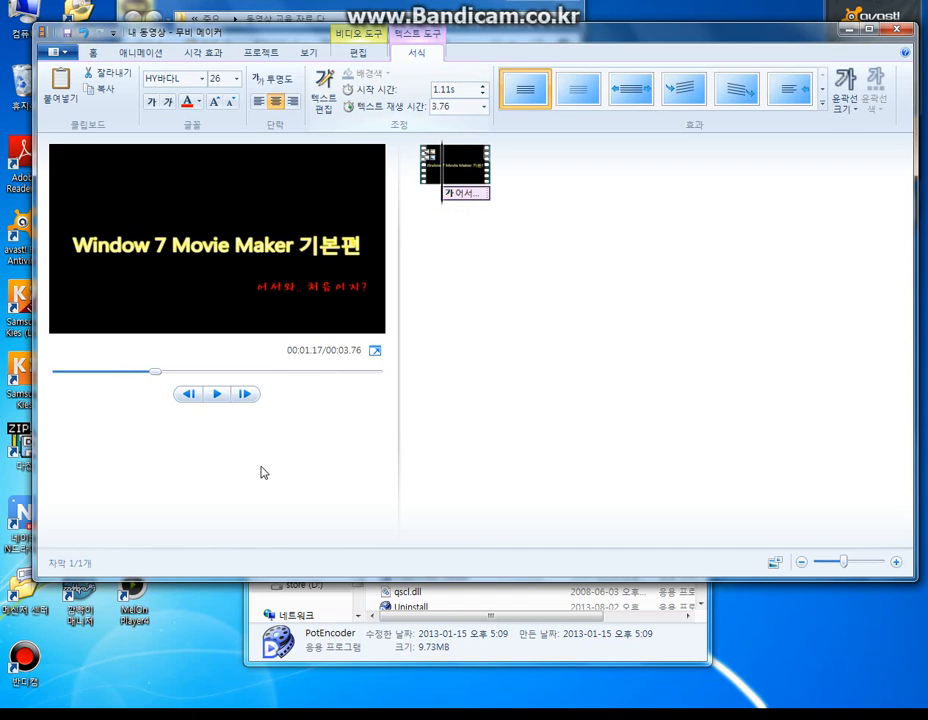
click(217, 401)
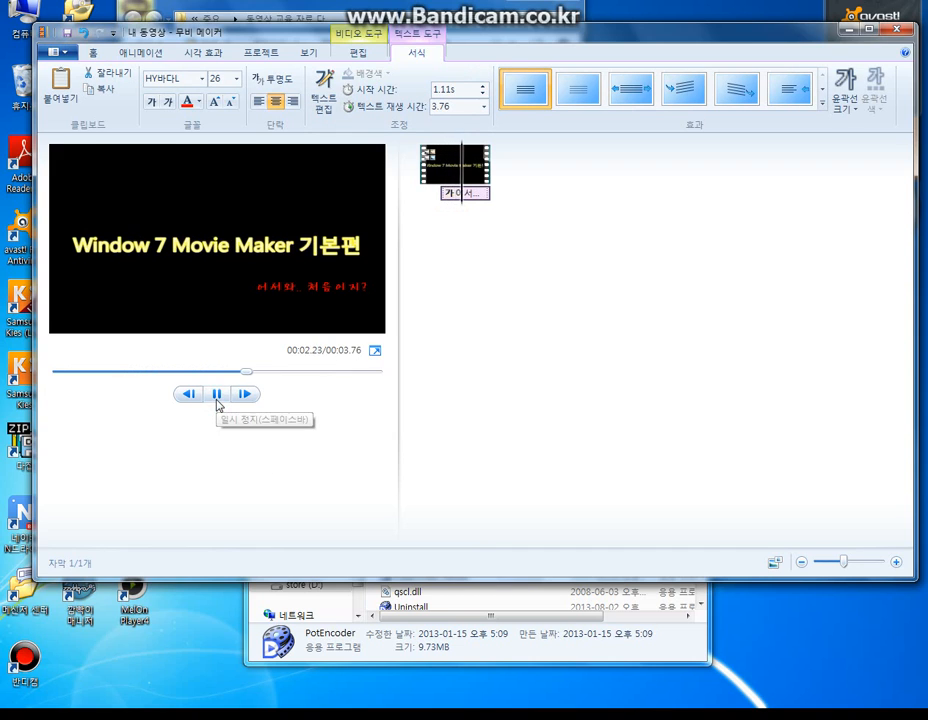
click(217, 401)
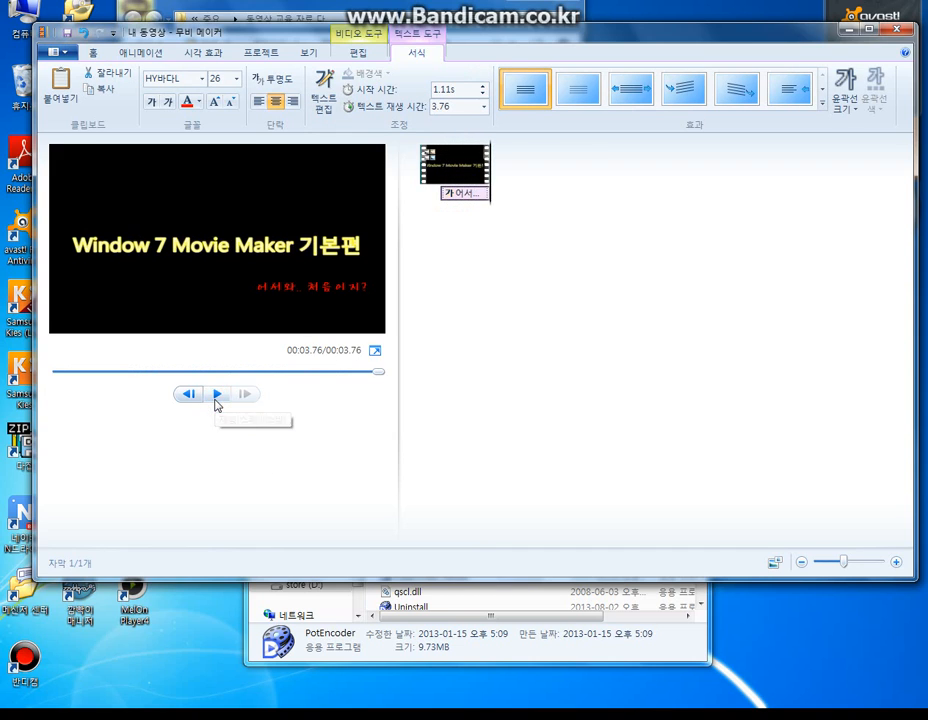
- Apply the fade text effect next to 없음 to the caption and play the video from the beginning to check it
click(461, 195)
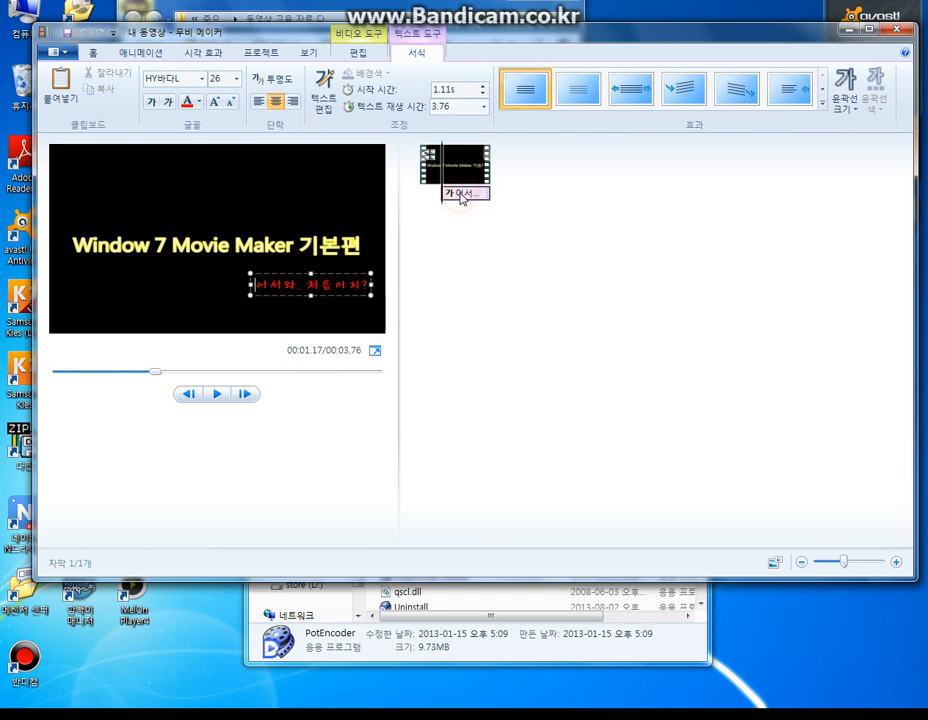
click(574, 92)
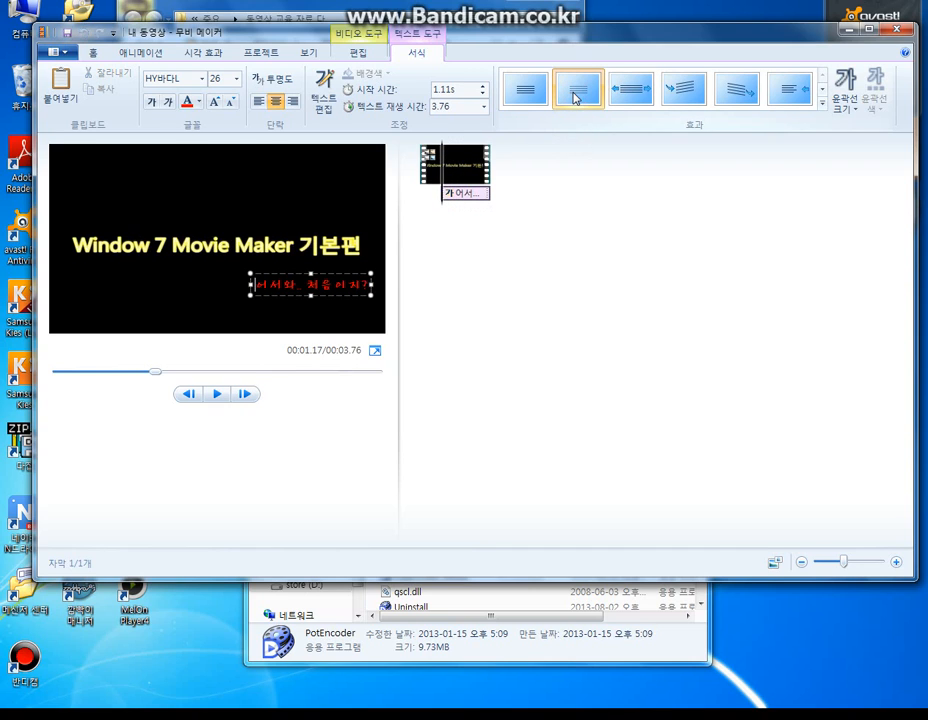
click(205, 309)
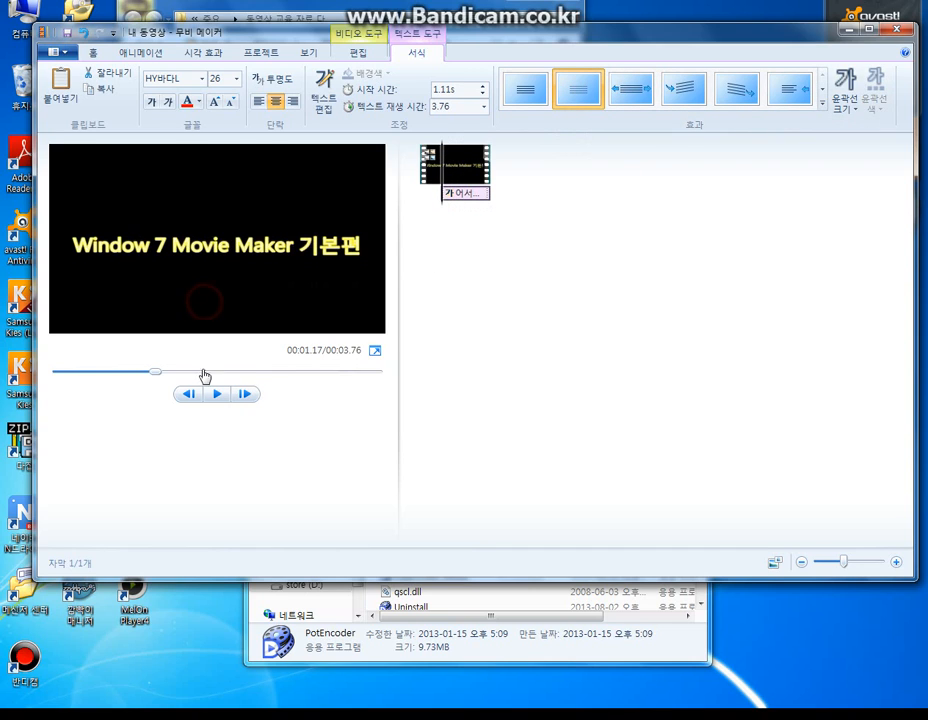
drag(157, 374, 60, 372)
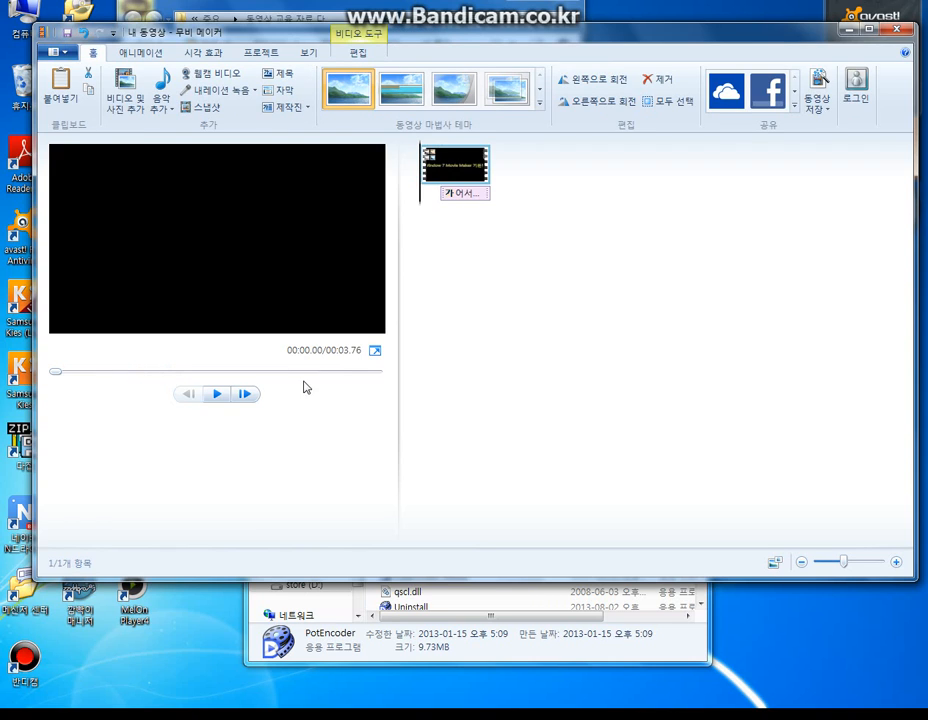
click(224, 397)
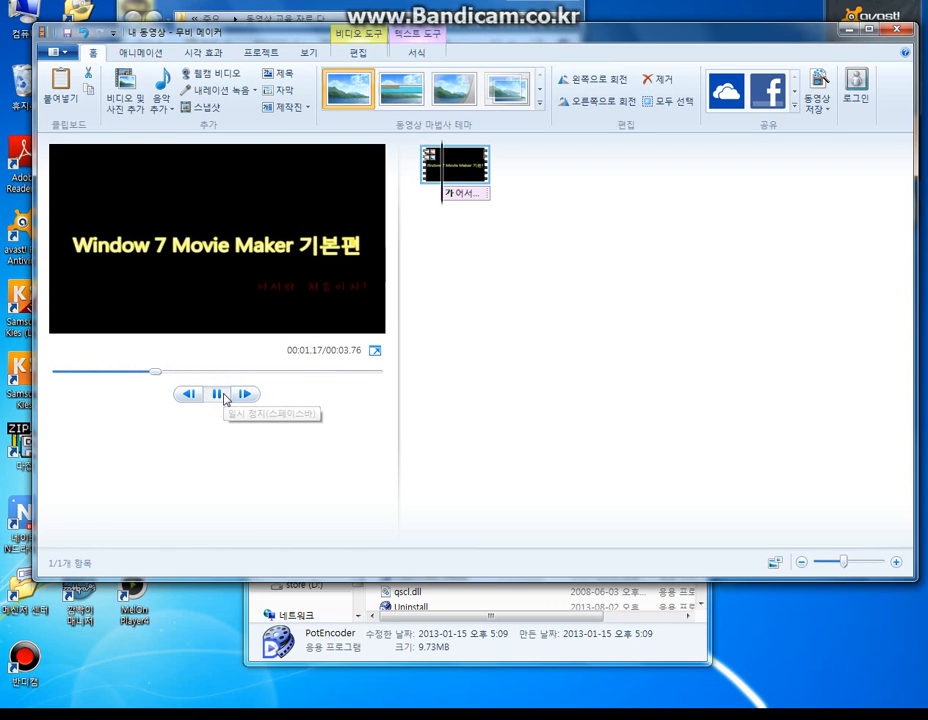
click(224, 396)
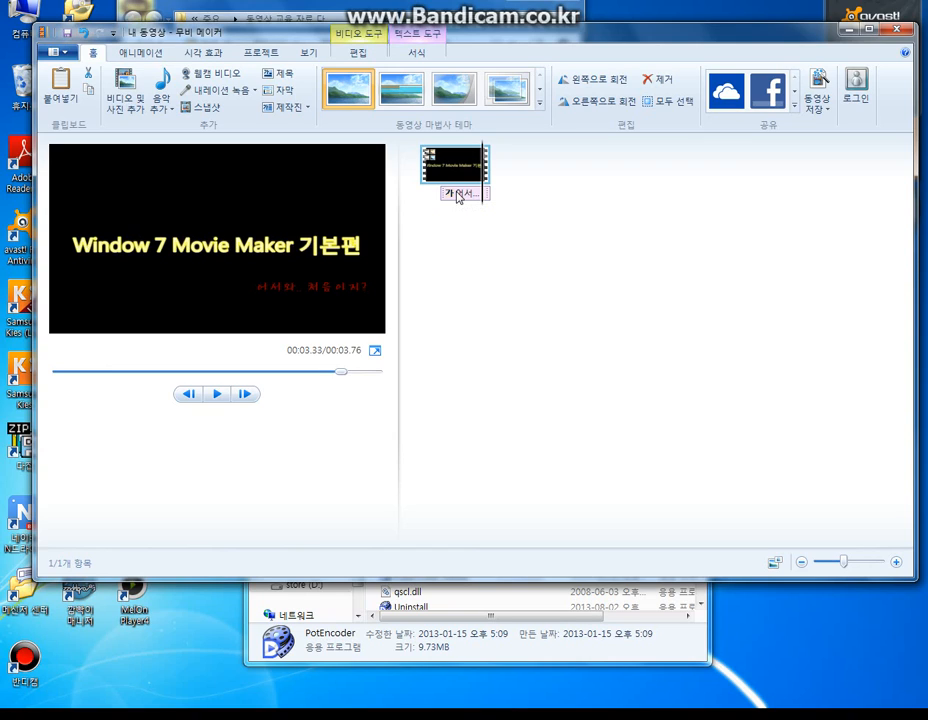
click(217, 398)
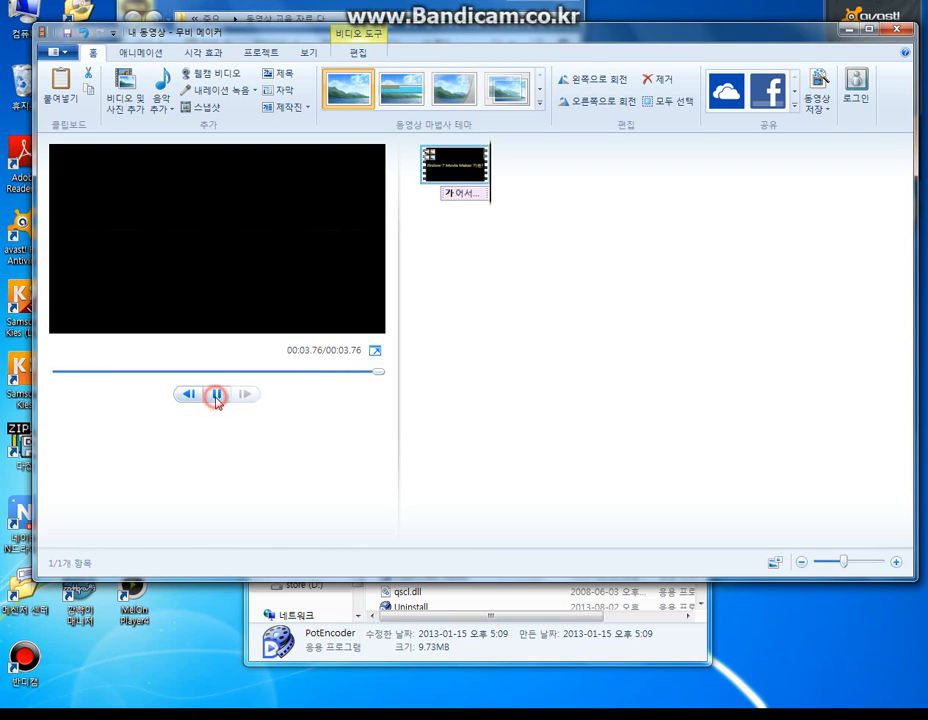
- Set the caption's text effect back to 없음 and replay the video from near the beginning to its end
click(458, 195)
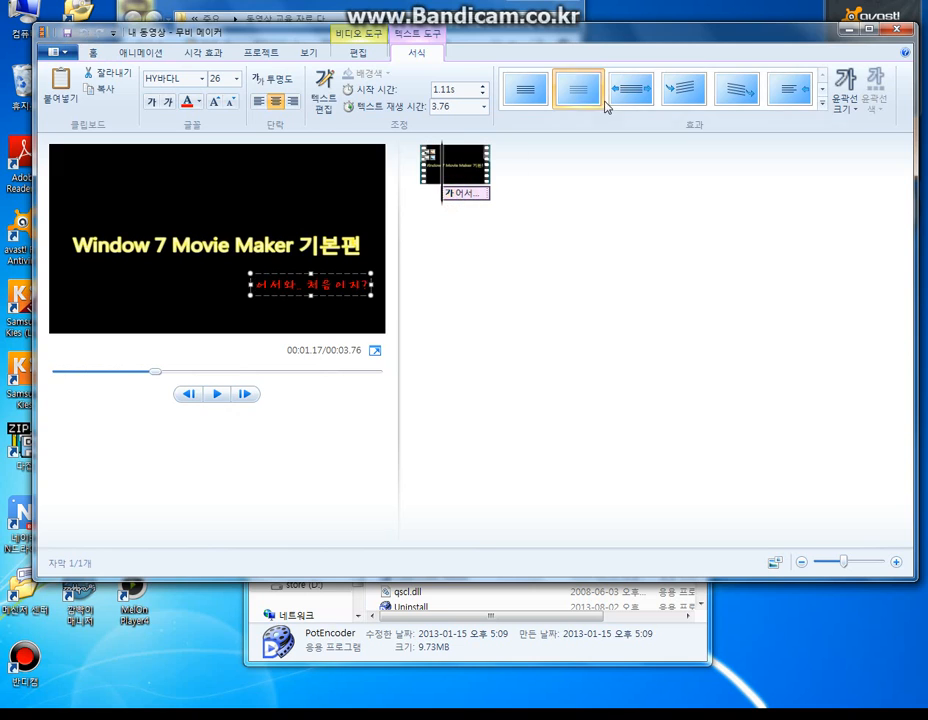
click(528, 92)
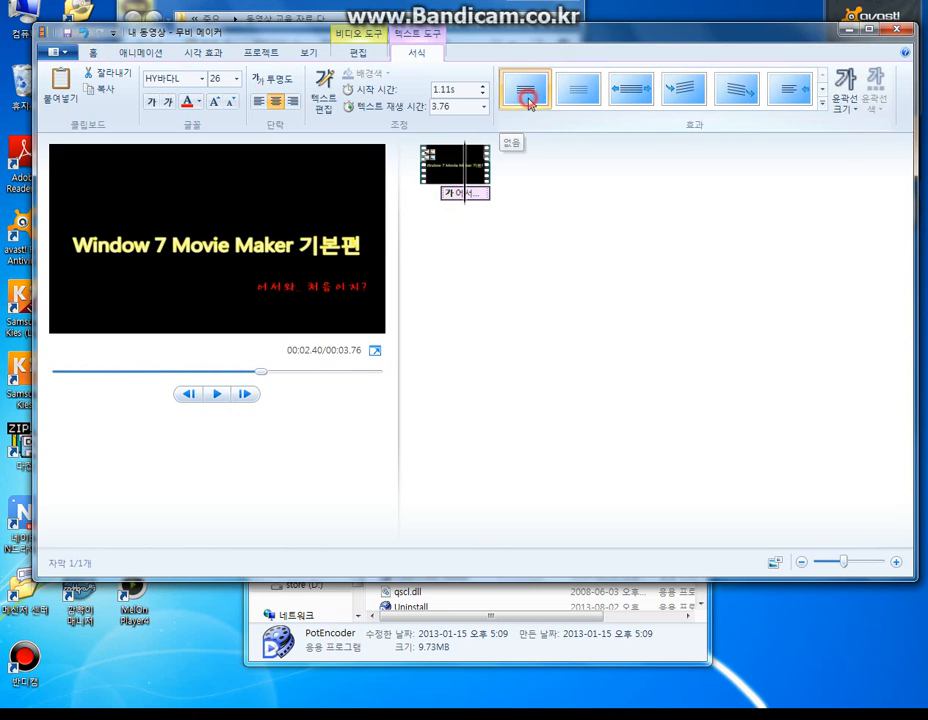
click(178, 282)
drag(156, 375, 60, 373)
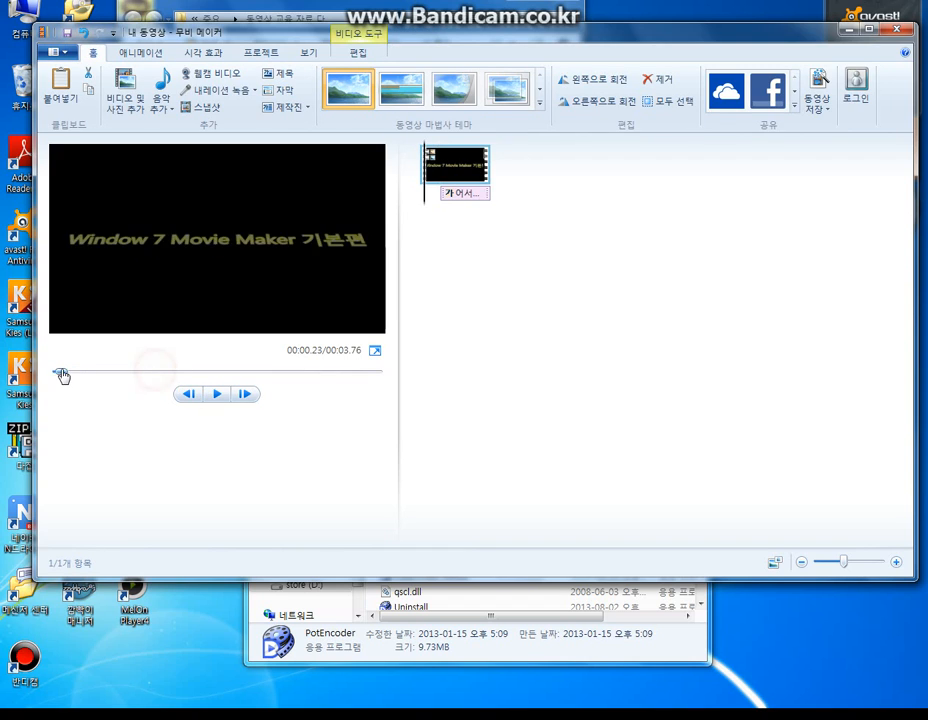
click(215, 394)
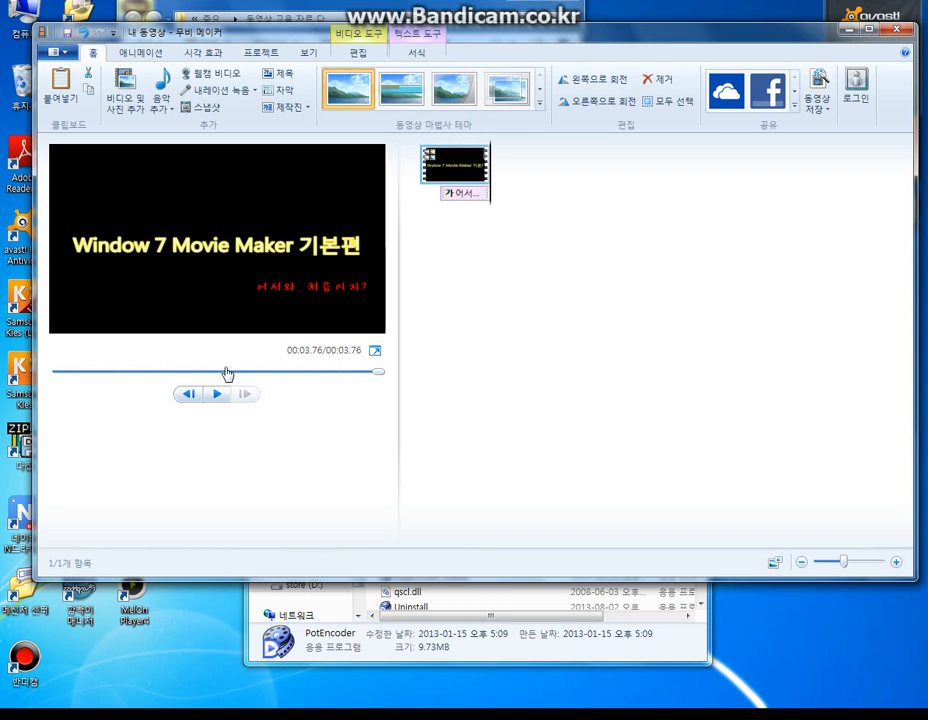
- Save a PNG snapshot of the final frame as 처음 영상 부분 시작 part in the 동영상 교육 자료 다시 만들기 folder on drive D
click(188, 108)
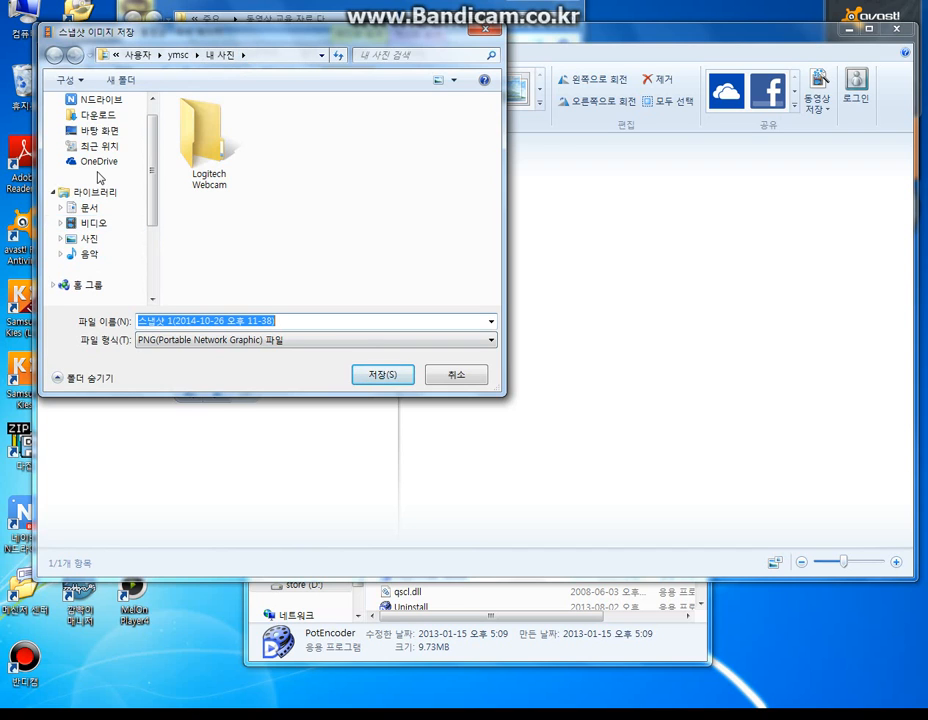
drag(149, 180, 141, 257)
click(77, 240)
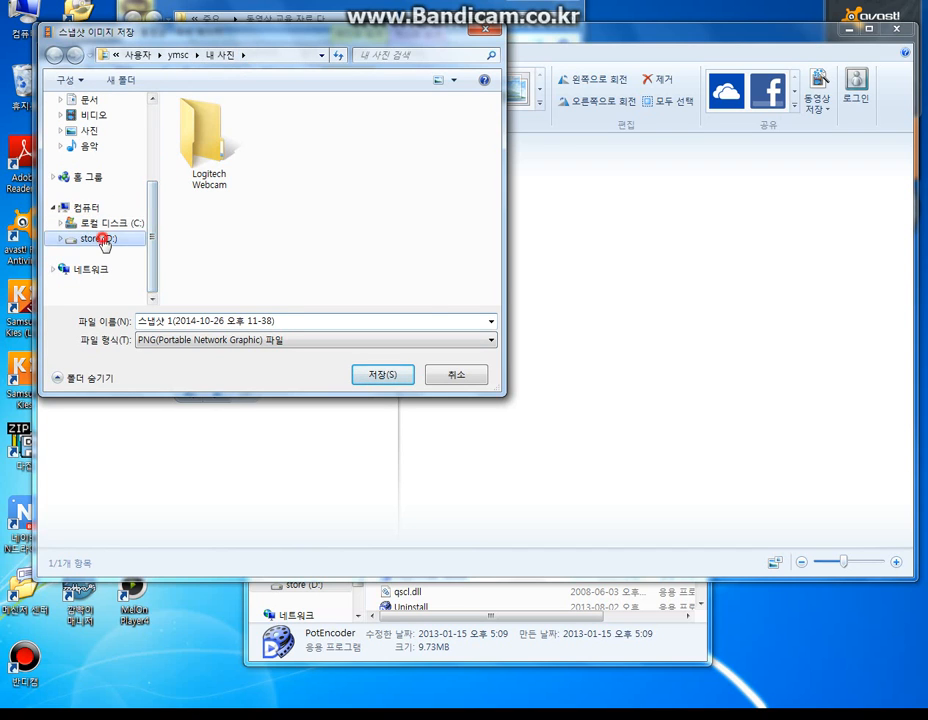
drag(496, 168, 475, 266)
double_click(234, 292)
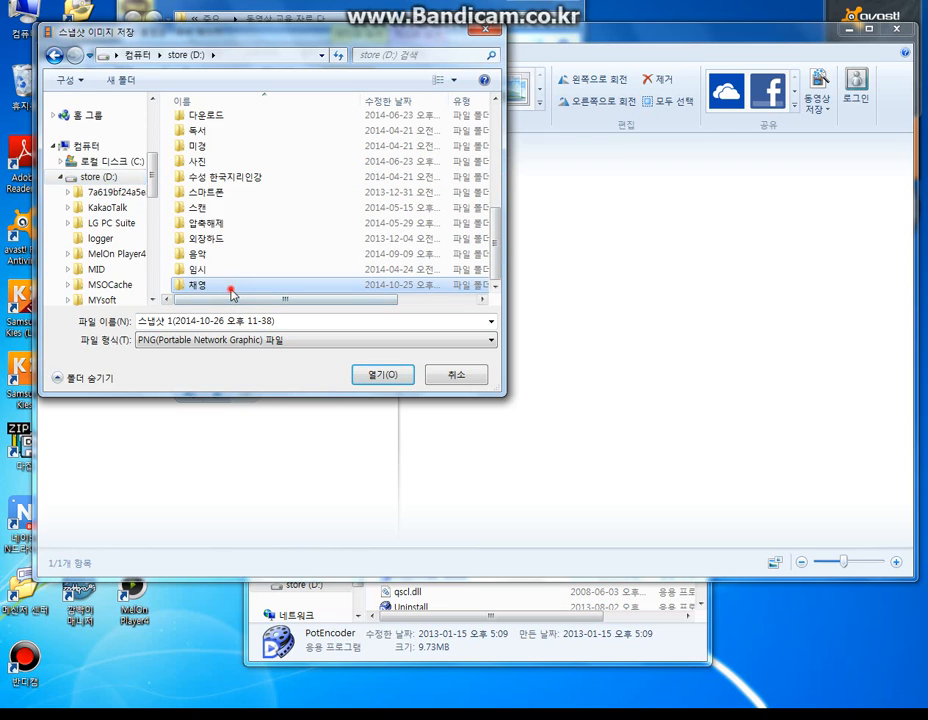
double_click(224, 286)
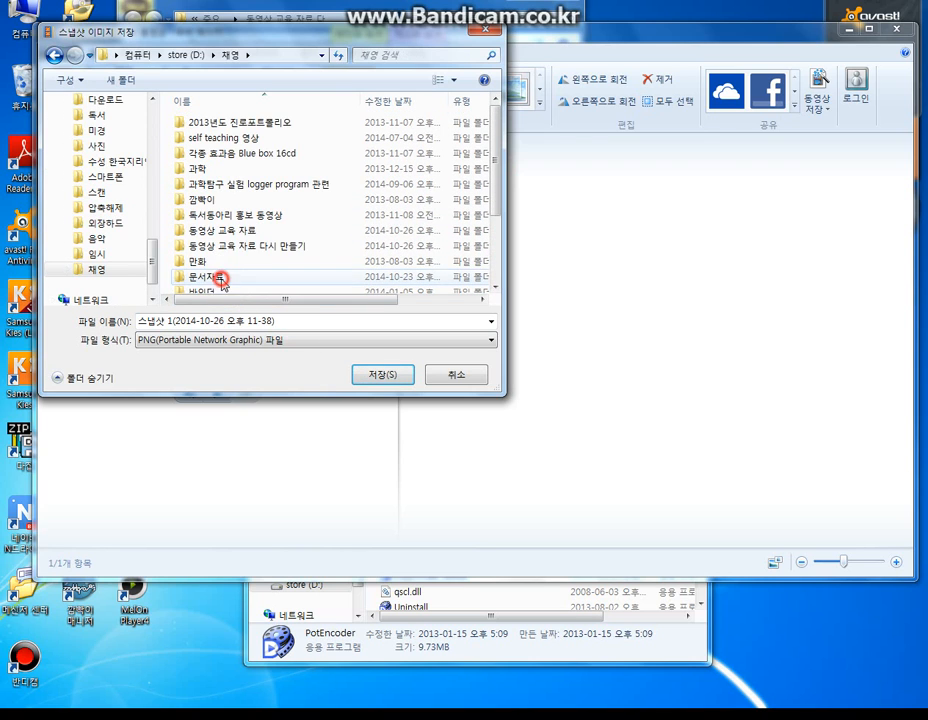
double_click(228, 246)
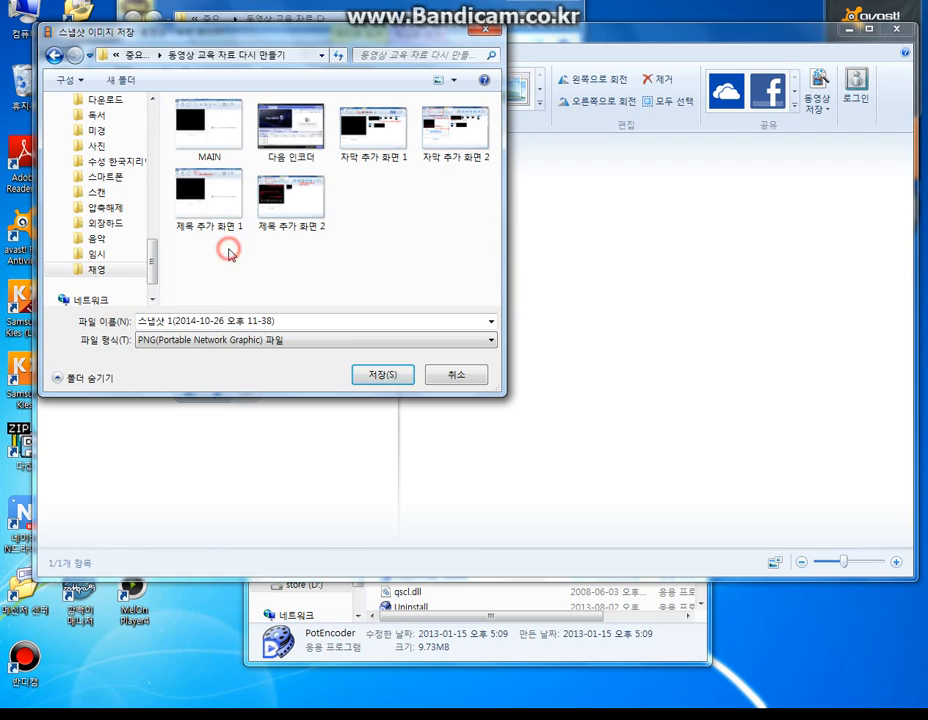
click(307, 321)
key(BackSpace)
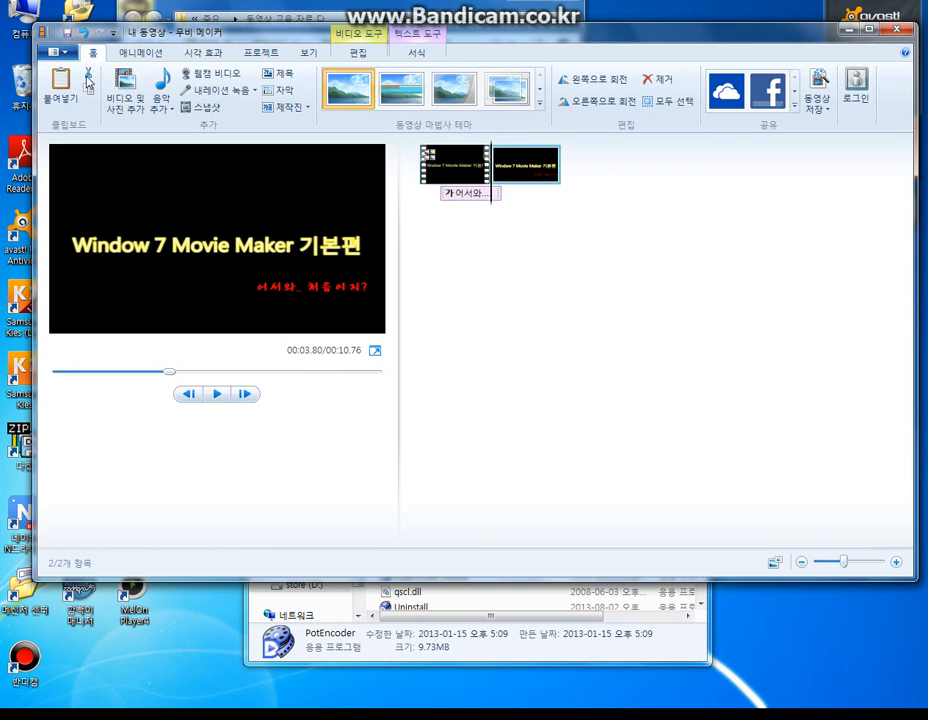
- Switch to Paint and load the snapshot 처음 영상 부분 시작 part into it from its File Explorer folder
key(super)
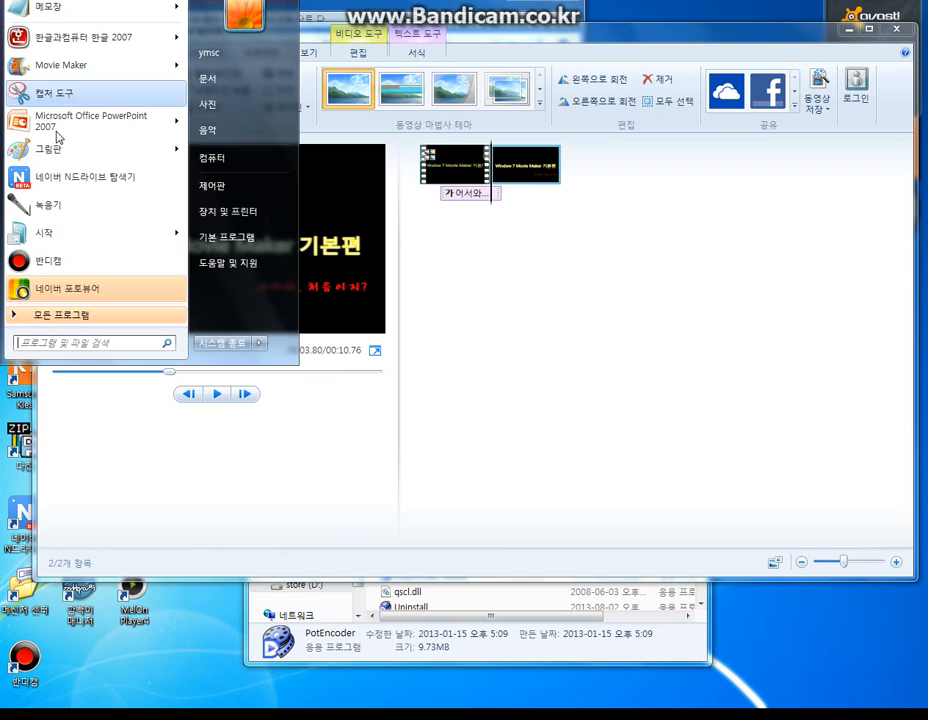
click(51, 142)
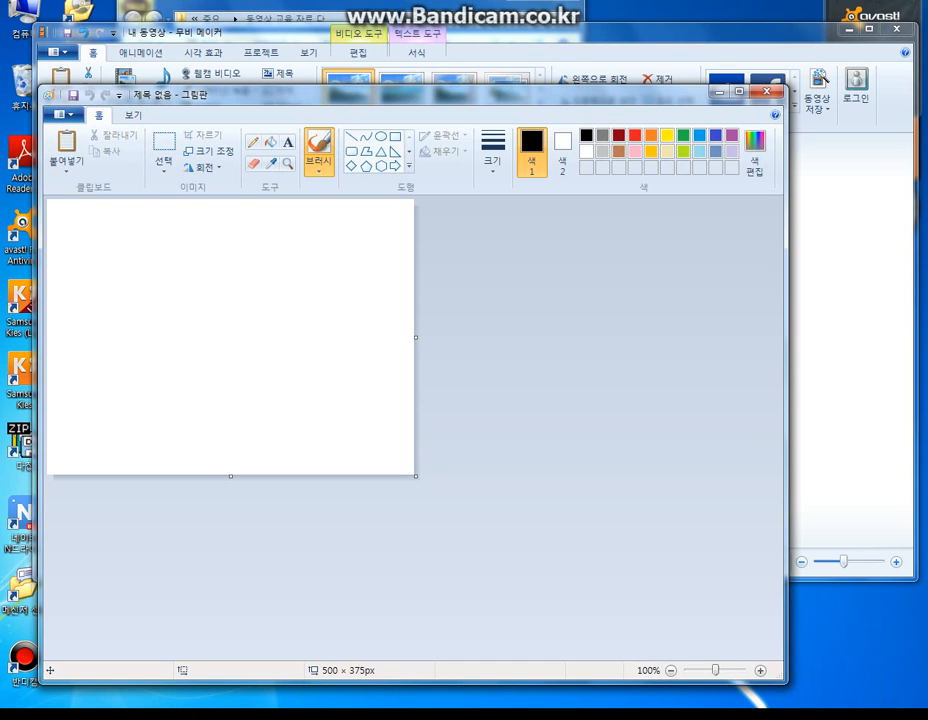
mouse_move(190, 2)
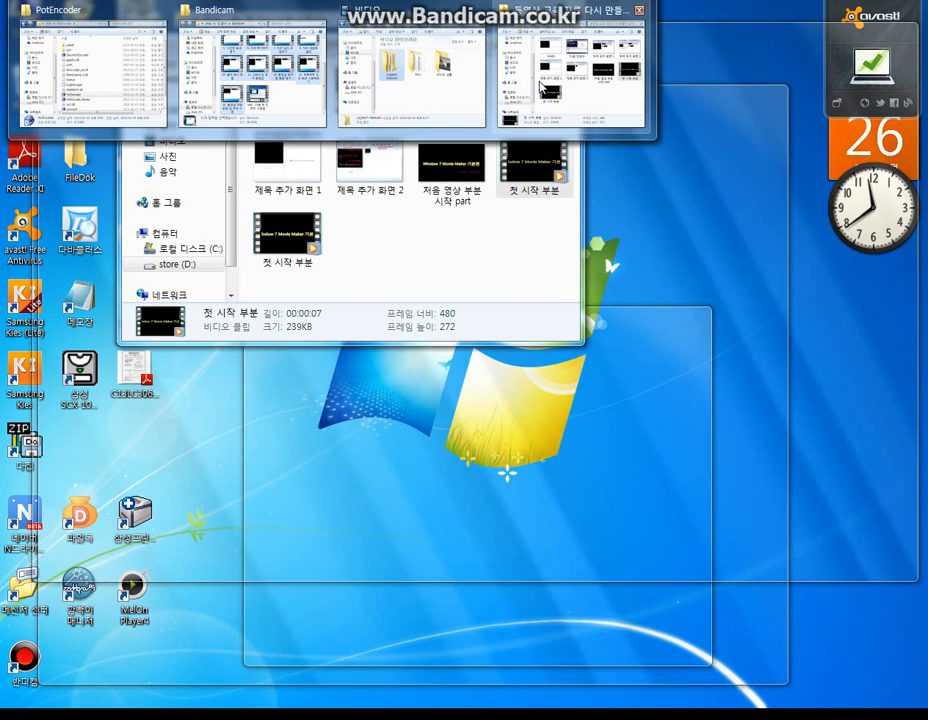
click(541, 88)
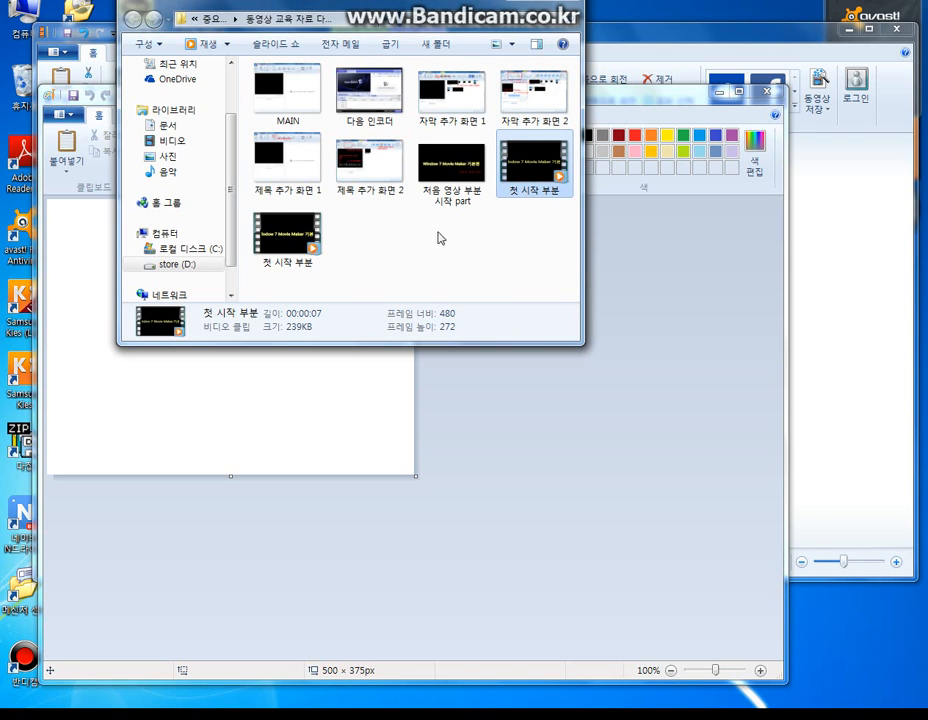
mouse_move(455, 178)
mouse_down()
mouse_move(300, 410)
mouse_move(294, 404)
mouse_up()
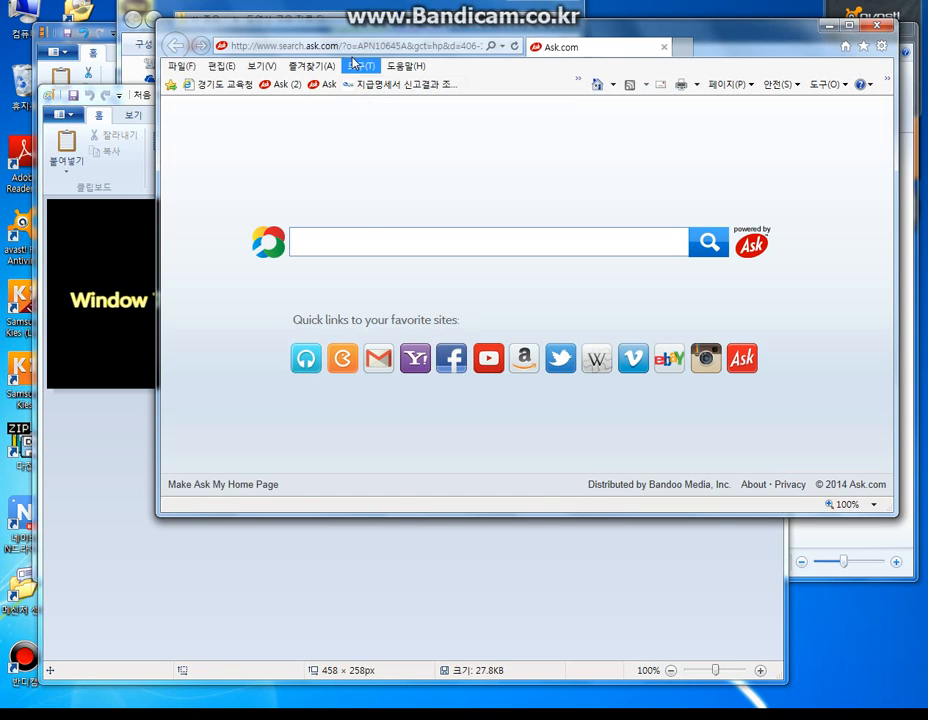
- Open Naver from the browser's favourites and search it for 어서와 처음이지?
click(310, 66)
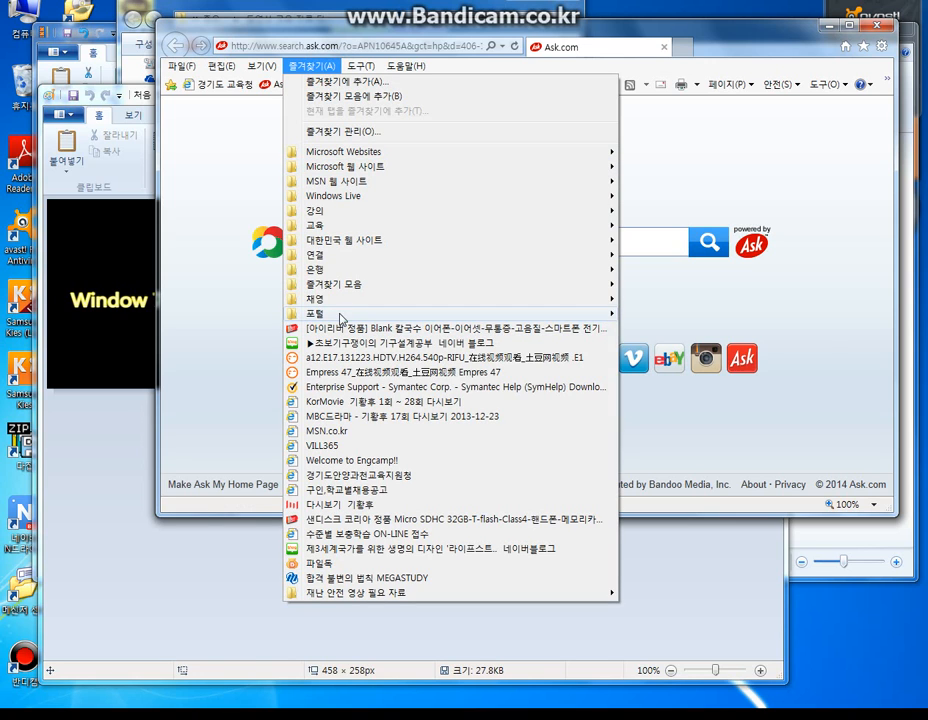
mouse_move(607, 314)
click(646, 343)
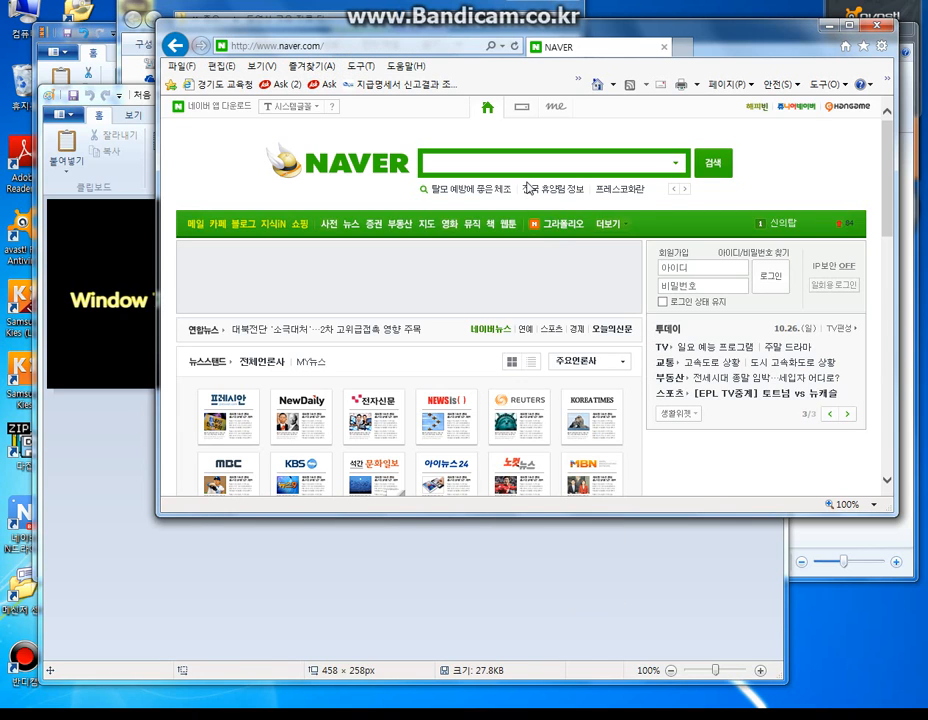
text(이)
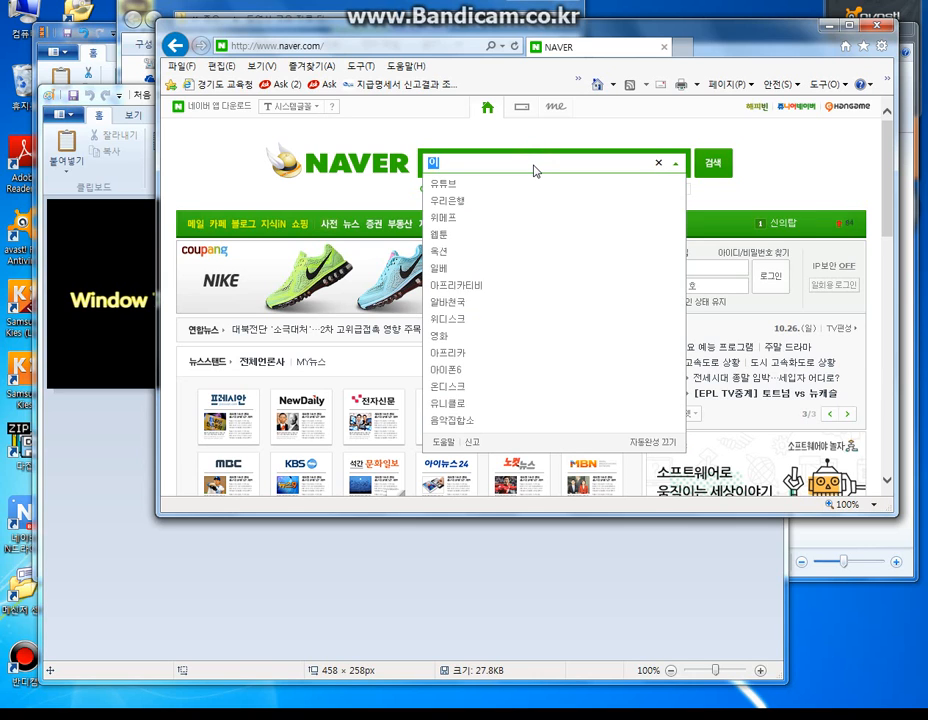
key(BackSpace)
text(어서)
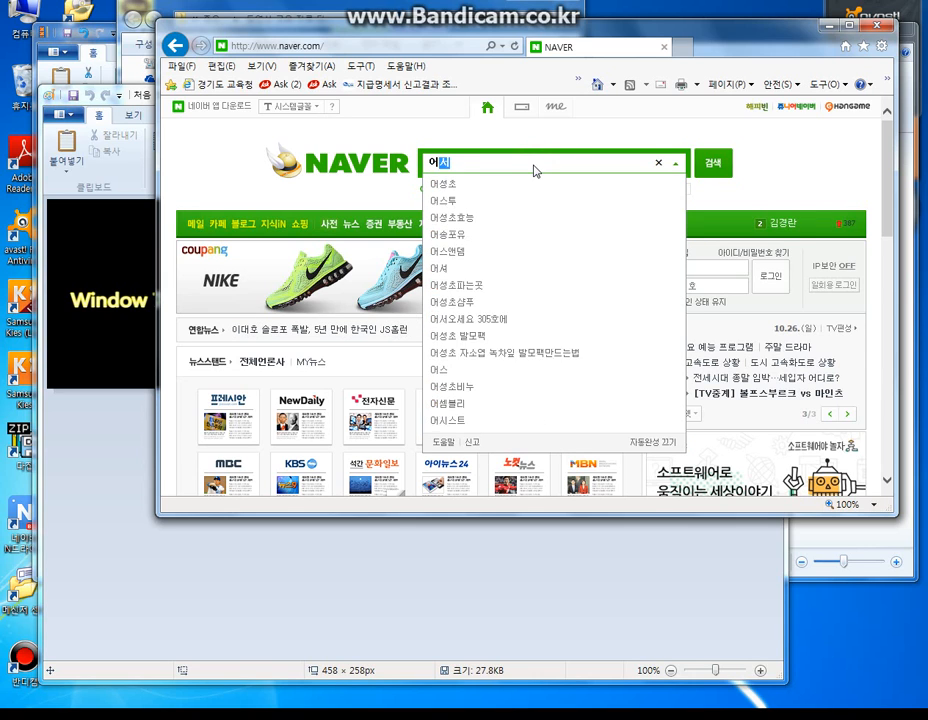
text(와 처음이)
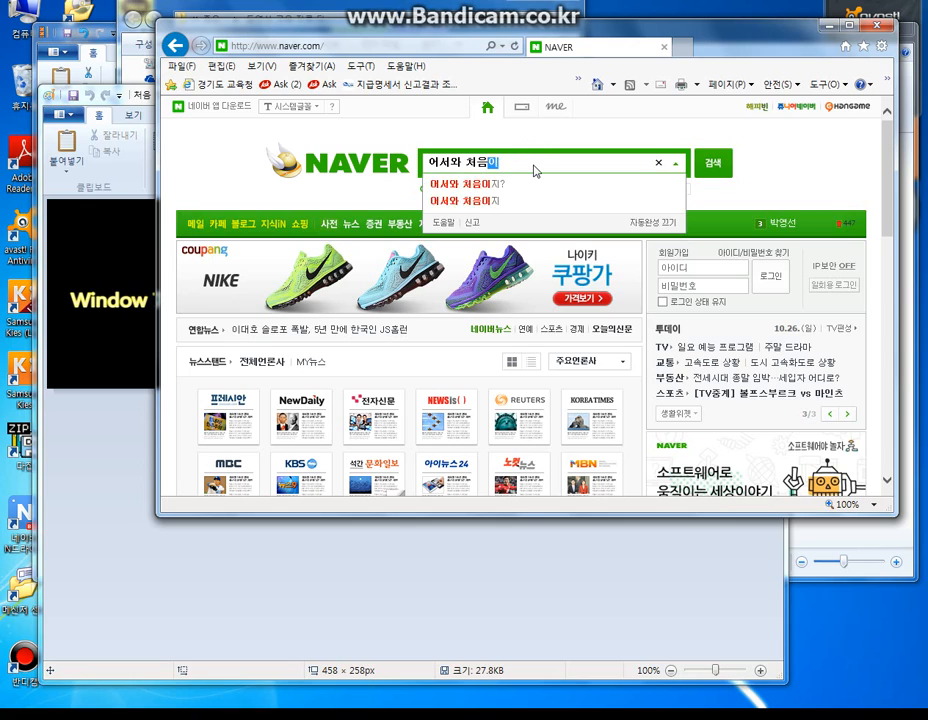
text(지?)
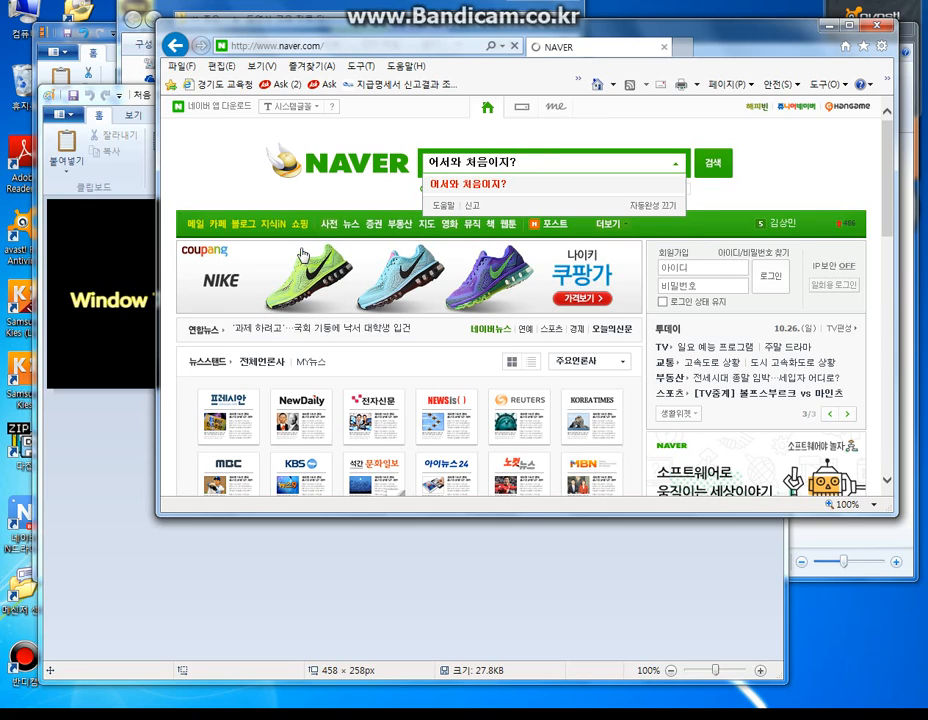
key(Return)
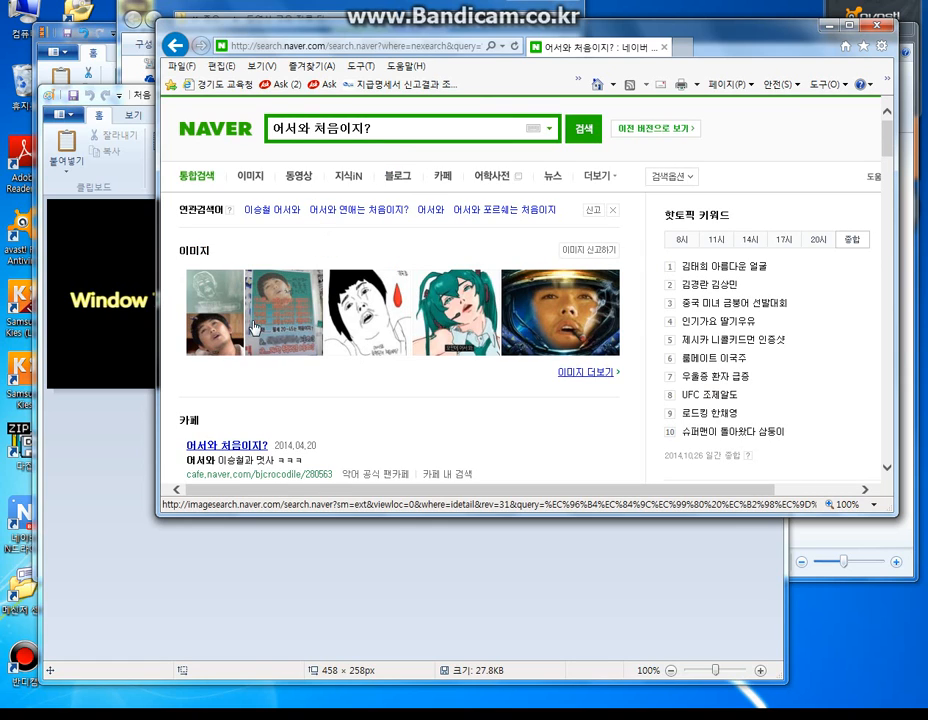
- View the image results enlarged and advance to the four-panel coloured collage 어서와 처음이지 패러디 모음집
click(388, 316)
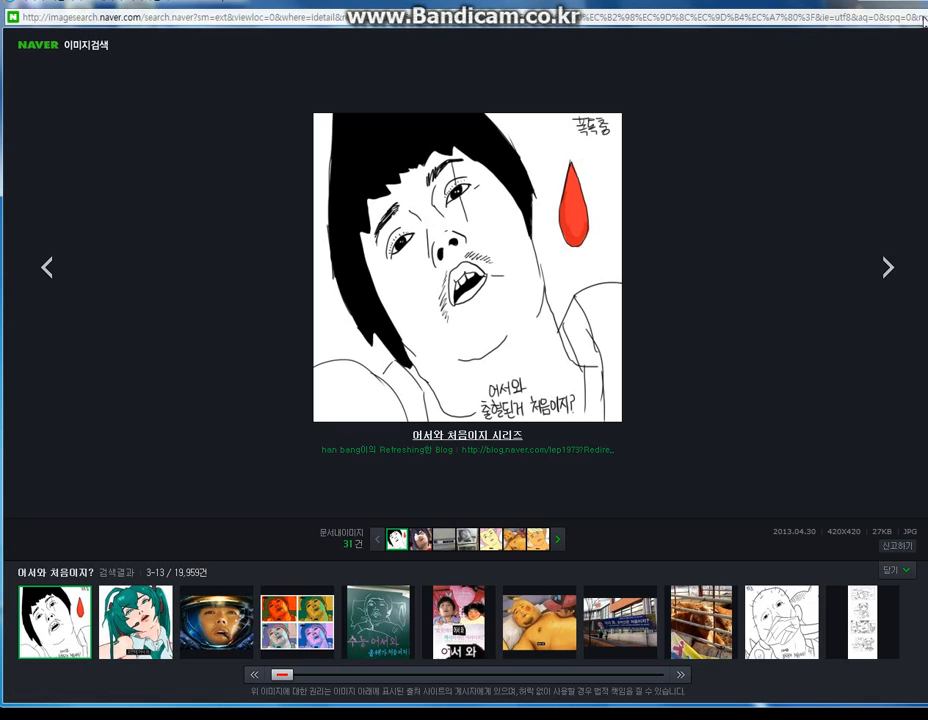
click(887, 293)
click(887, 293)
click(887, 293)
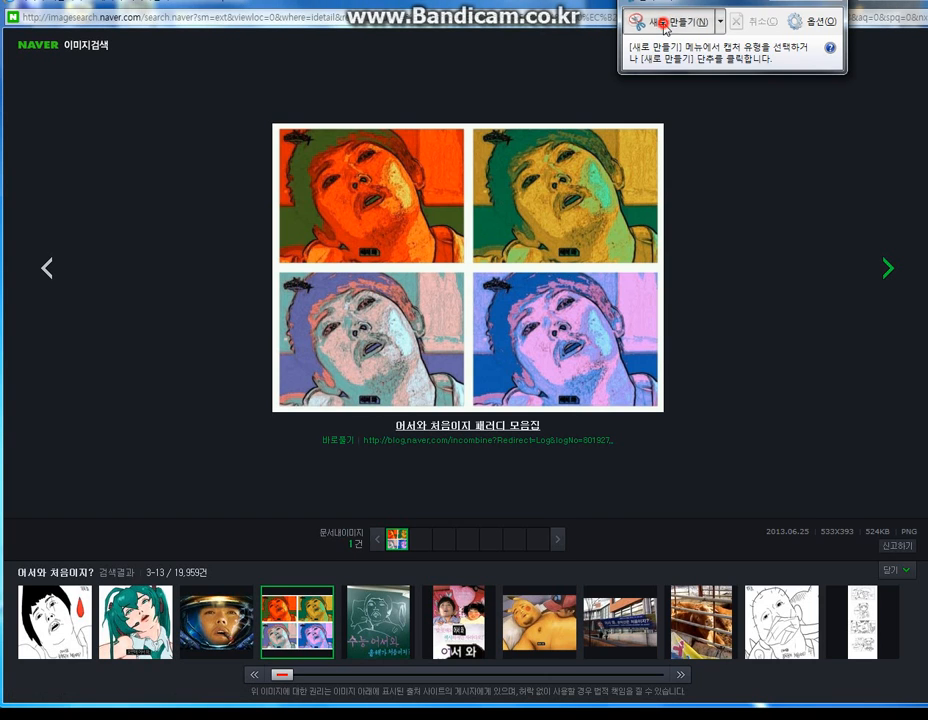
- Capture the four-panel collage with the Snipping Tool and save it as PNG 어서와 처음이지 in the 동영상 교육 자료 다시 만들기 folder
click(665, 28)
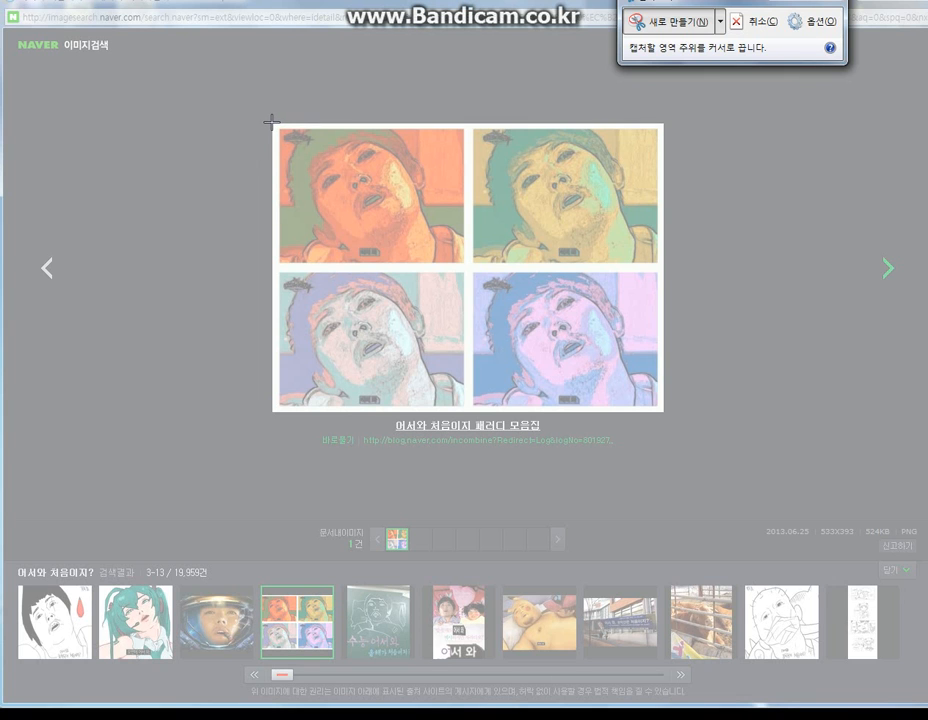
drag(271, 121, 665, 413)
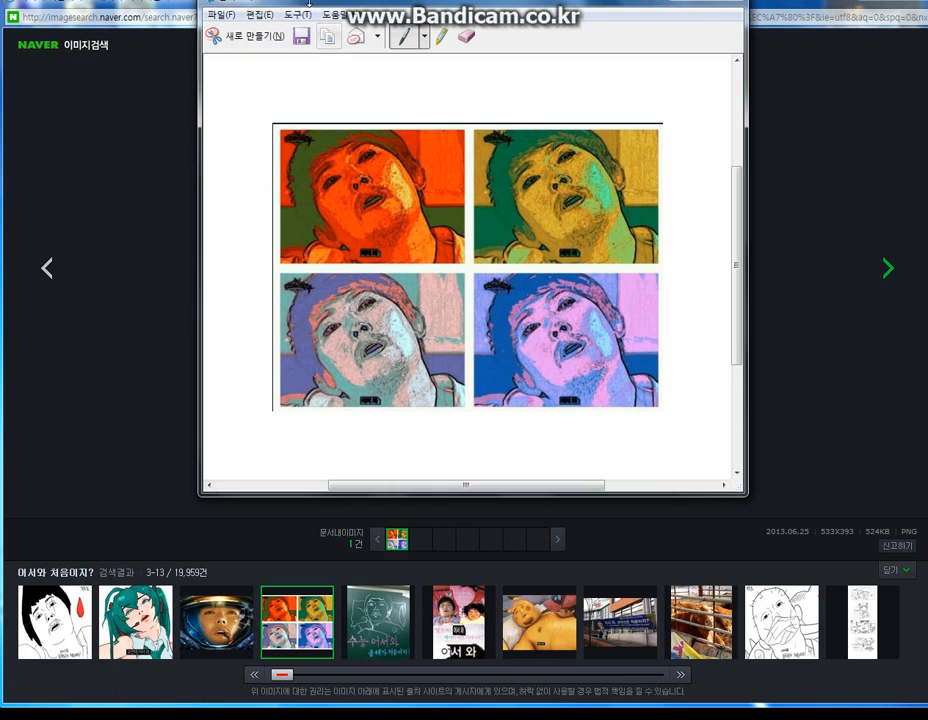
click(301, 36)
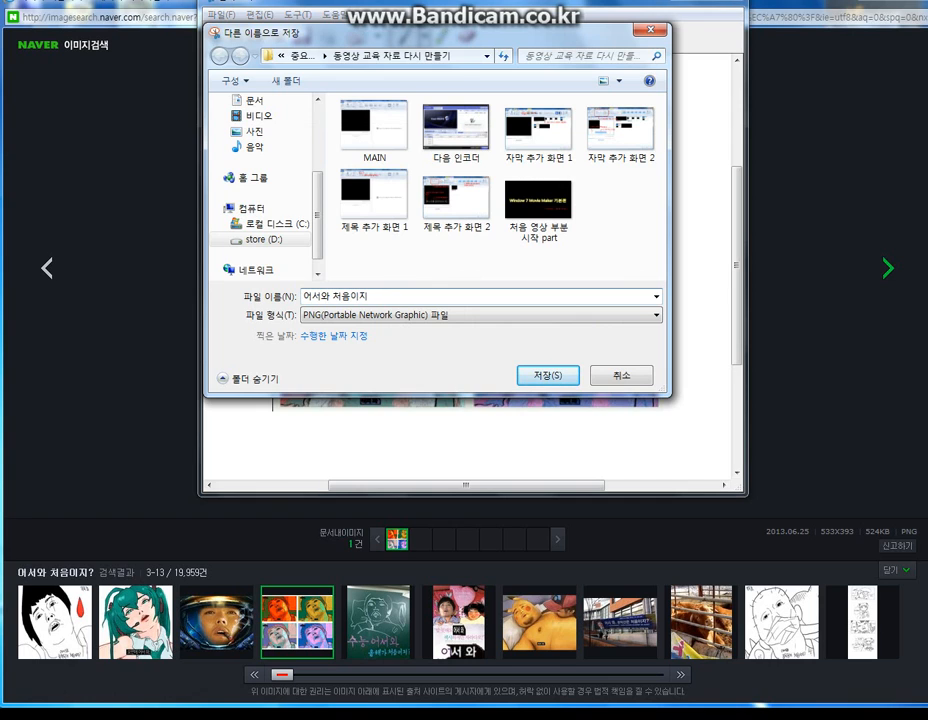
key(Return)
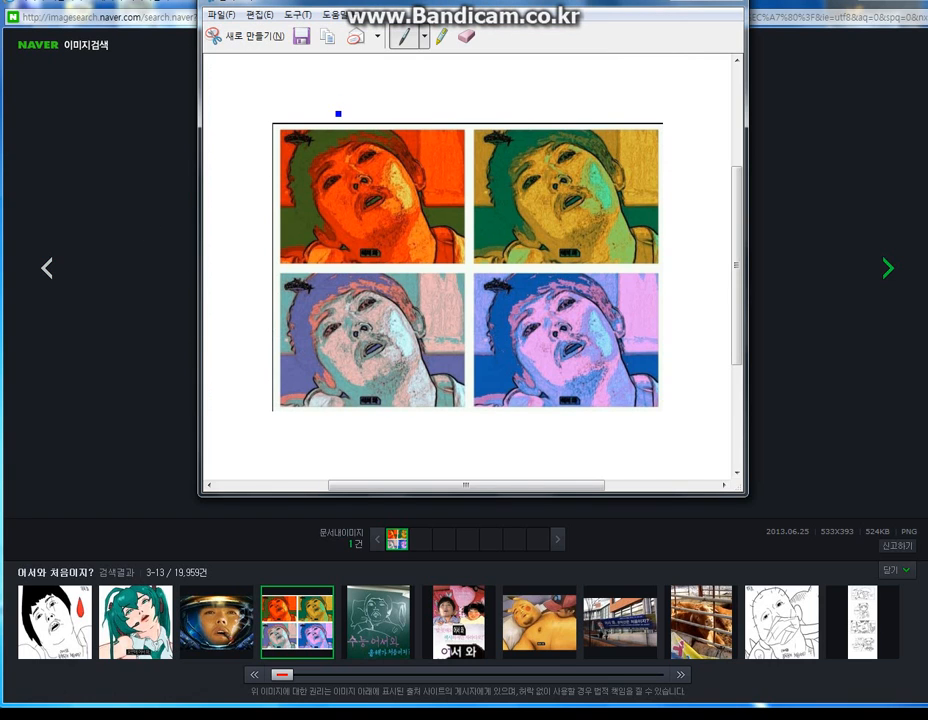
- Put the Snipping Tool window away and close the Naver image viewer window
click(338, 92)
drag(642, 10, 644, 93)
click(679, 84)
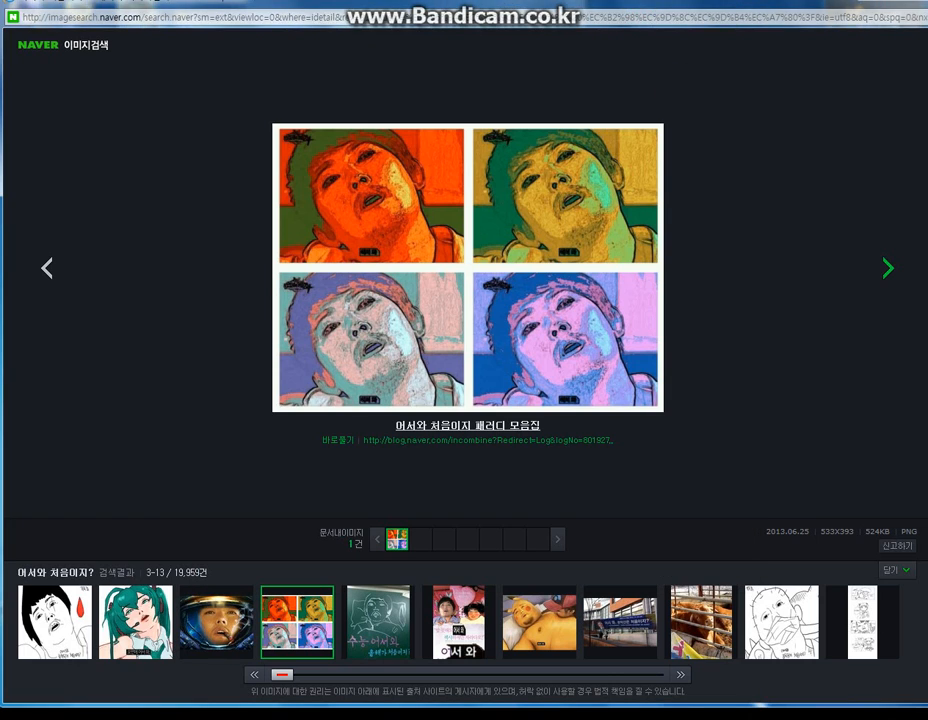
click(766, 11)
click(758, 52)
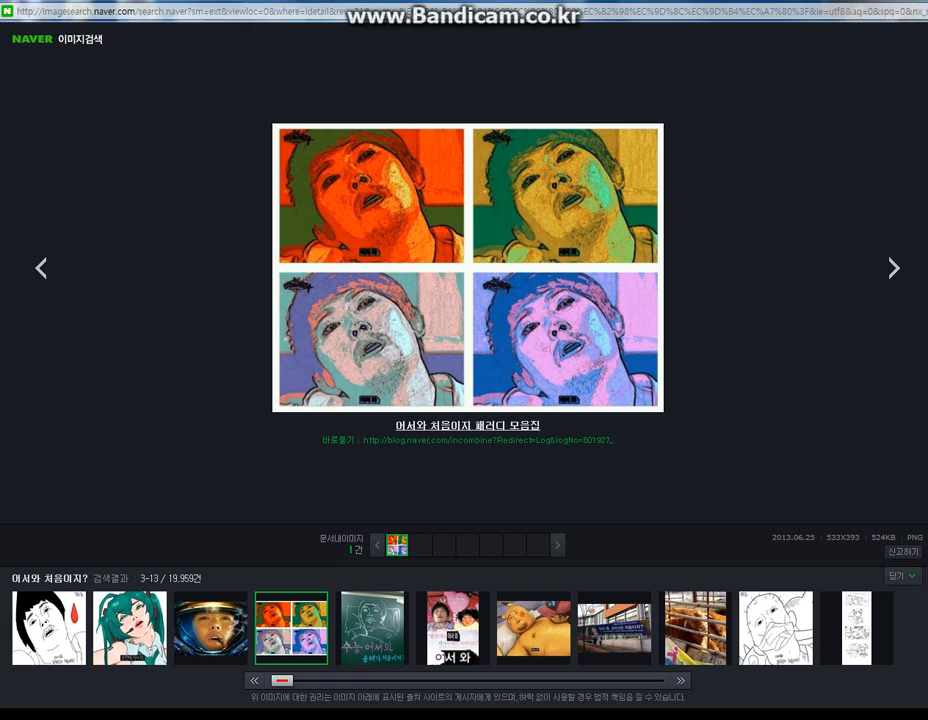
mouse_move(173, 1)
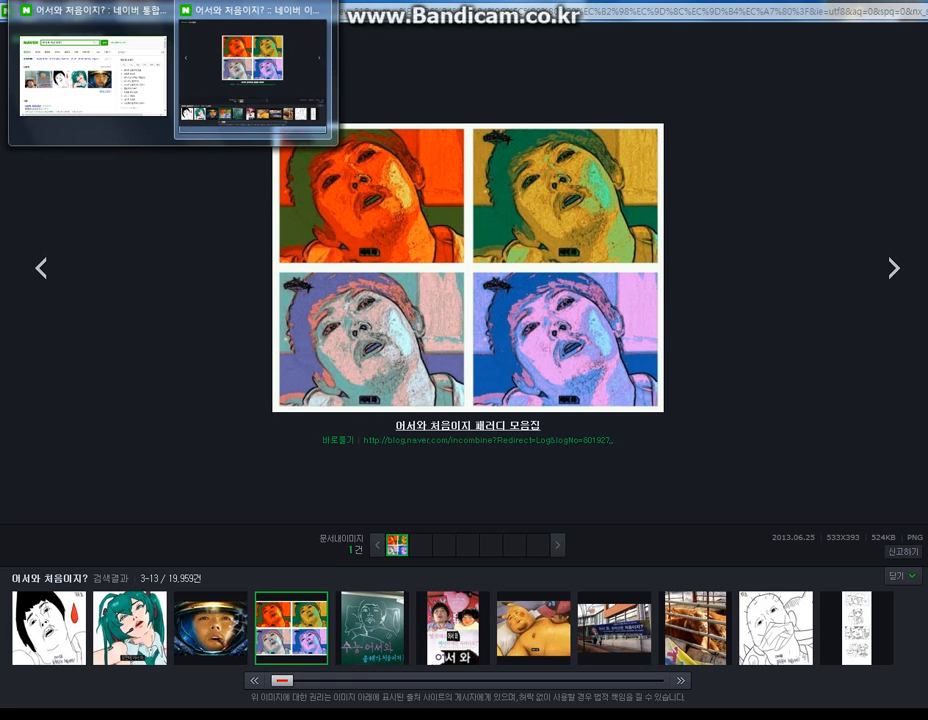
click(320, 12)
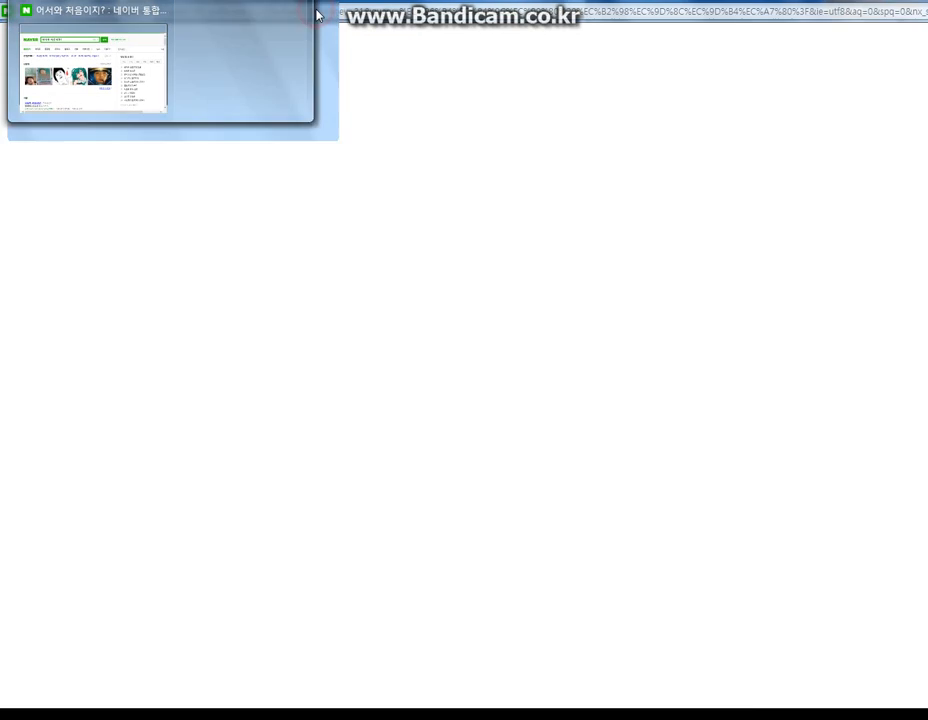
- Switch to Paint and try pasting the captured collage into the snapshot's upper-left corner
click(99, 430)
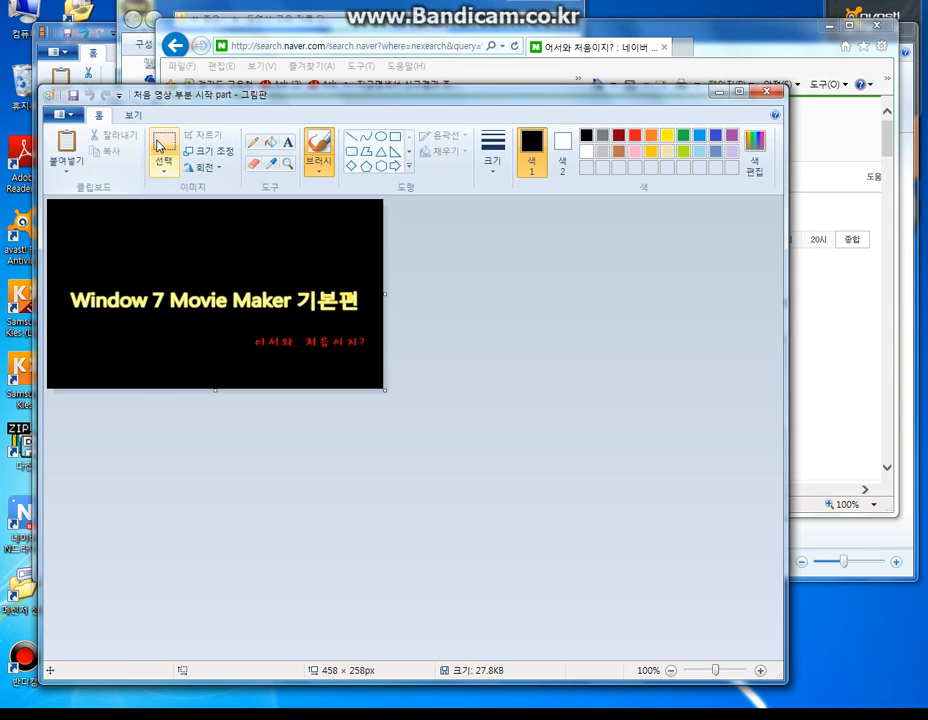
click(117, 238)
click(57, 113)
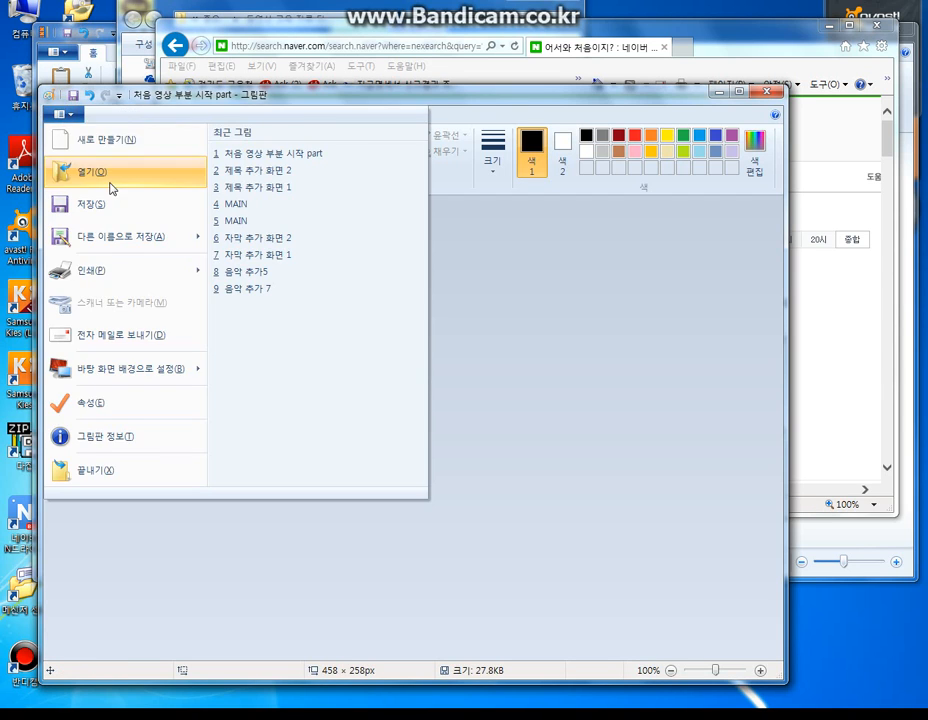
click(516, 341)
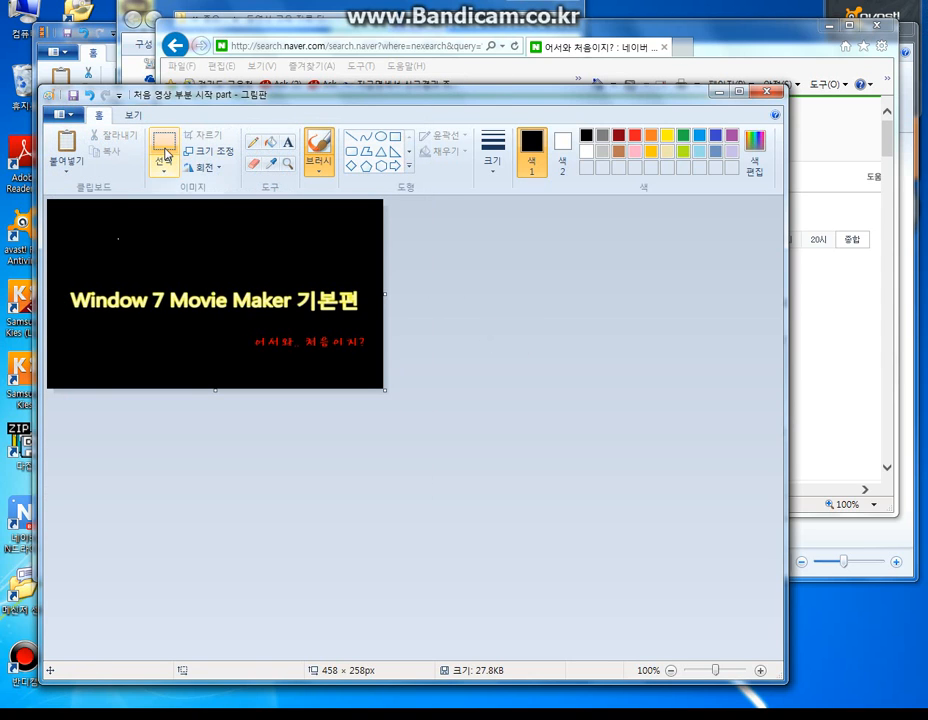
click(180, 152)
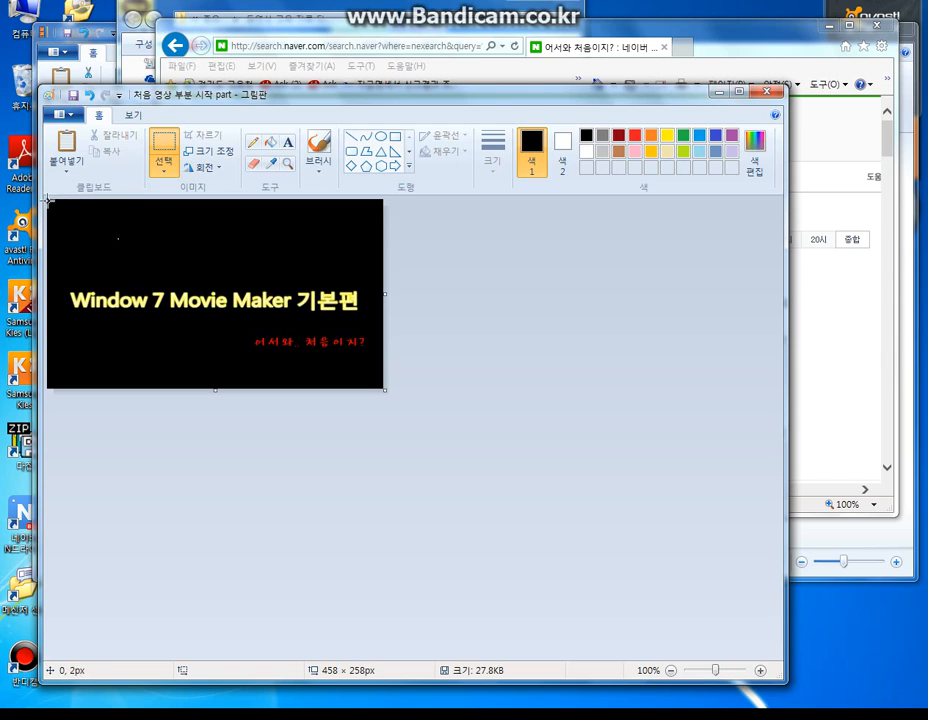
drag(51, 200, 104, 239)
right_click(89, 231)
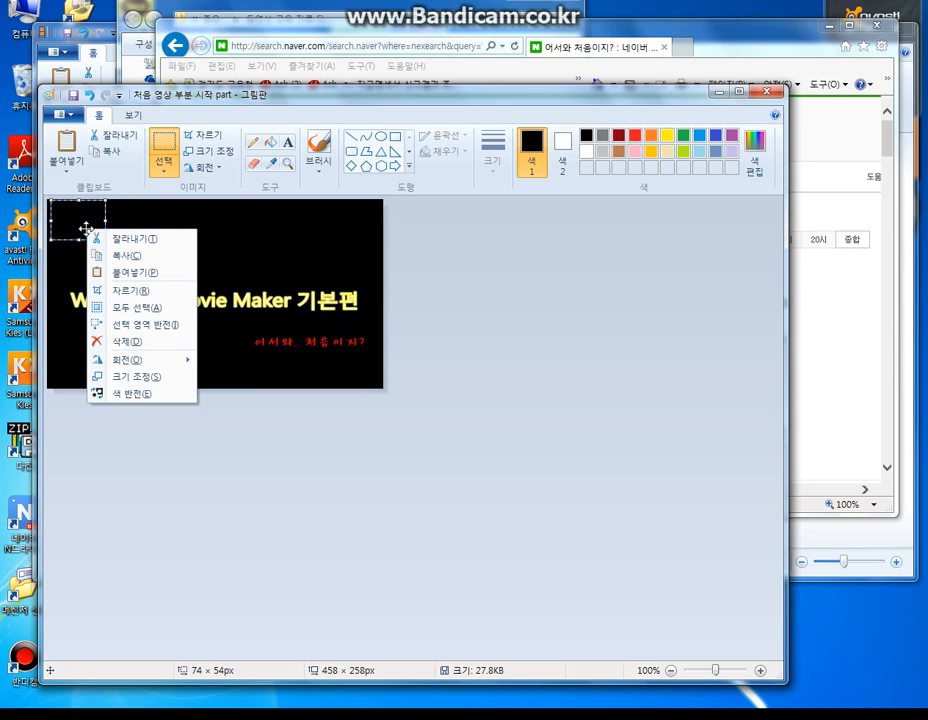
click(124, 272)
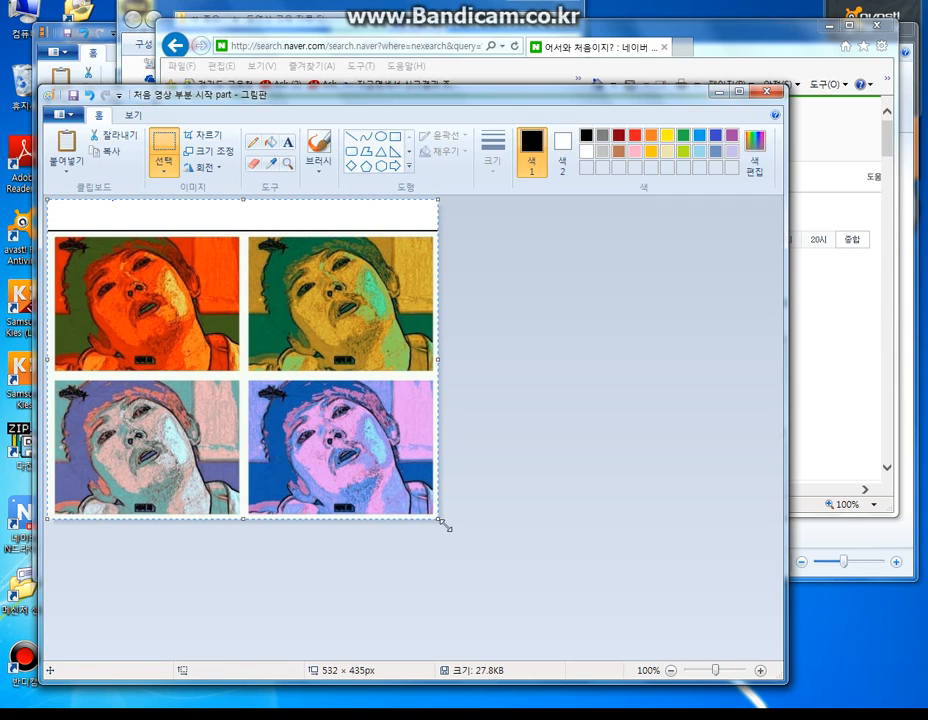
- Try shrinking the pasted collage to 172 × 98 px and placing it above the title text, and undo the paste
drag(438, 518, 196, 323)
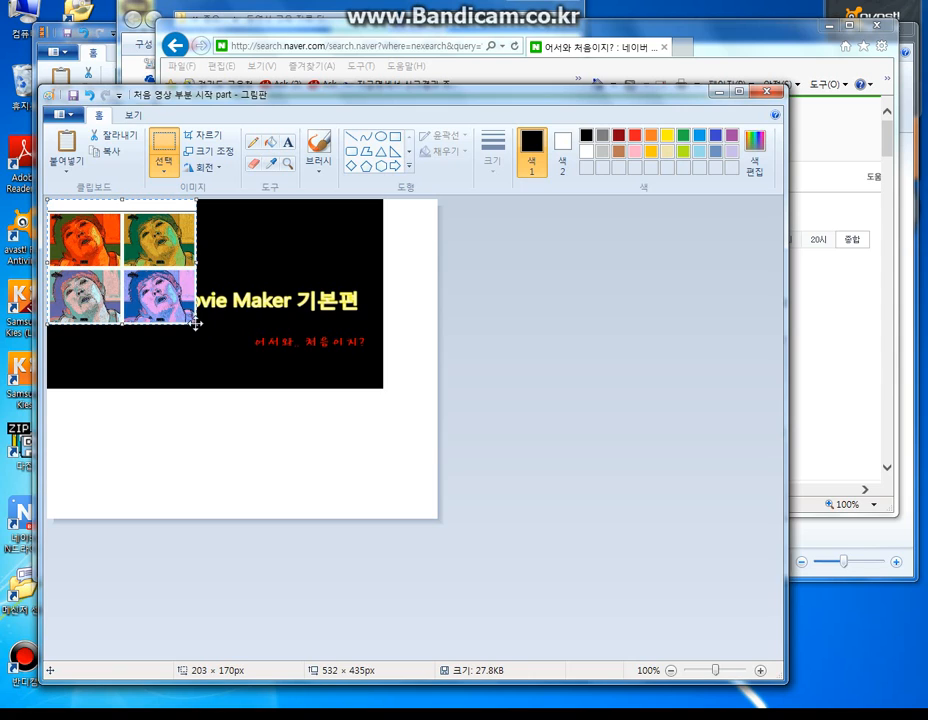
drag(197, 323, 176, 267)
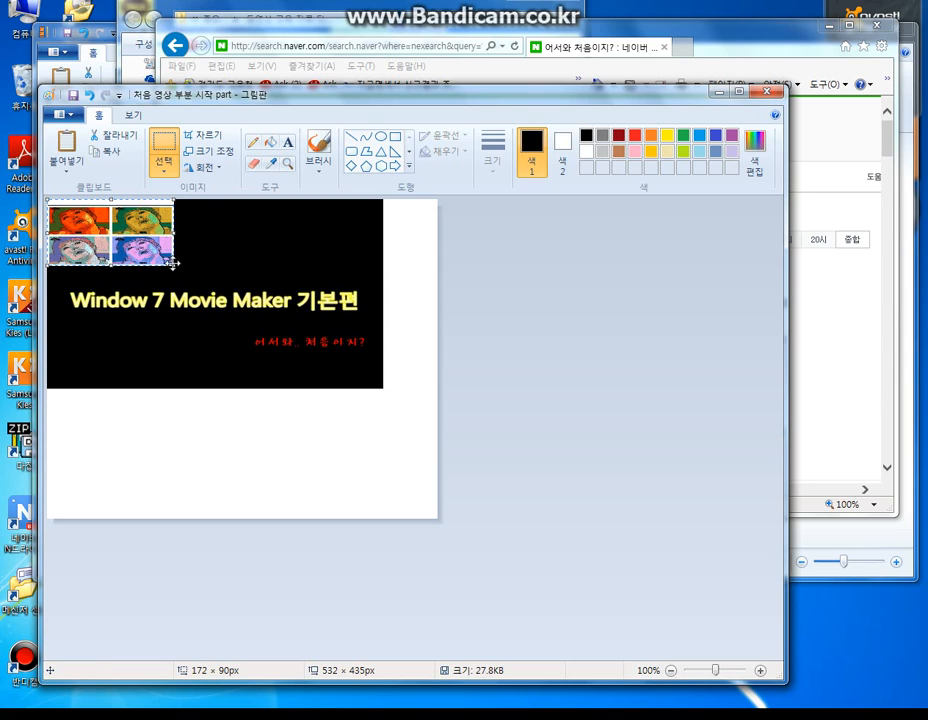
drag(139, 246, 142, 258)
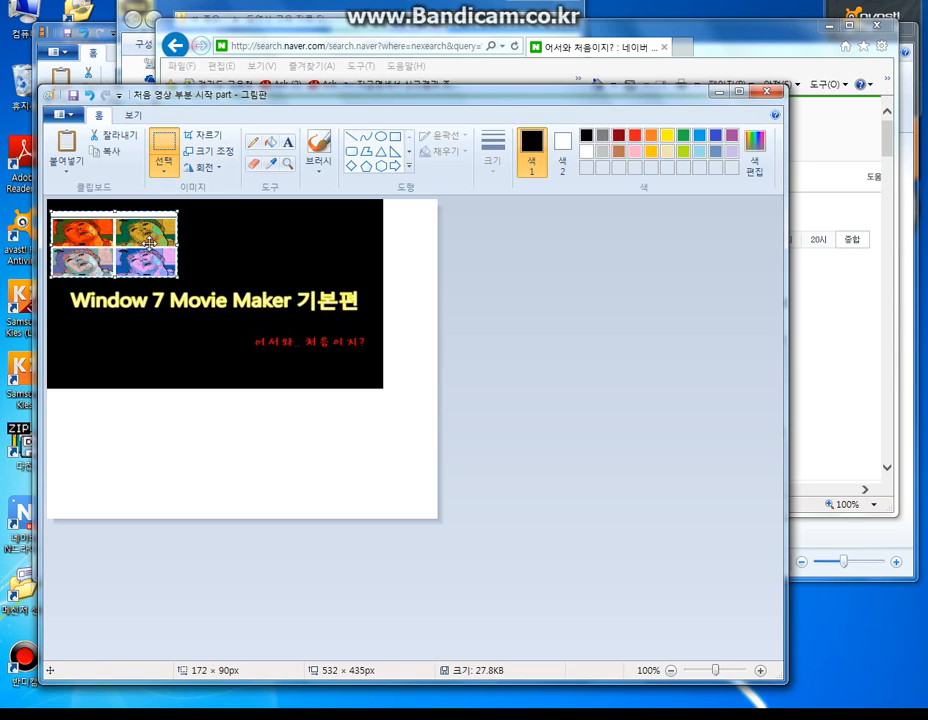
drag(144, 248, 148, 246)
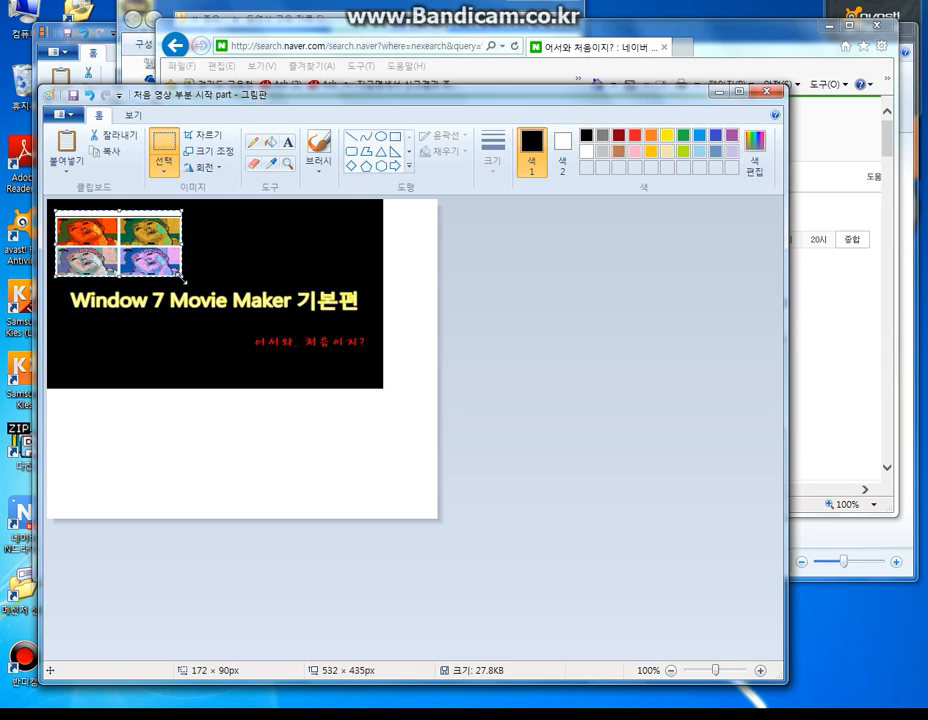
drag(181, 279, 179, 284)
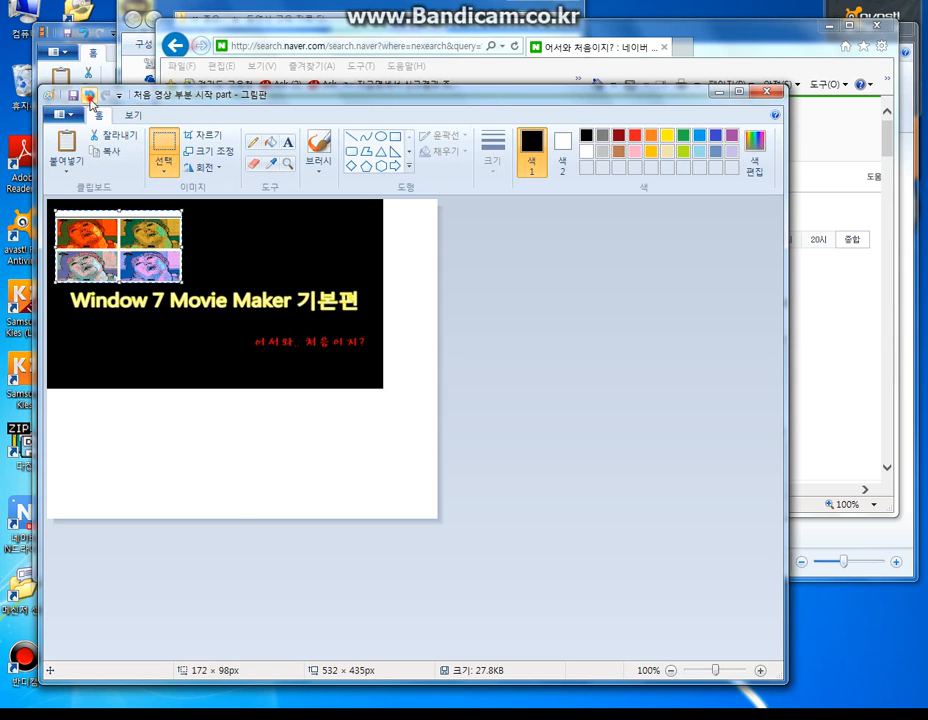
click(91, 98)
- Switch back to the browser and browse the full image results for 어서와 처음이지?
click(201, 30)
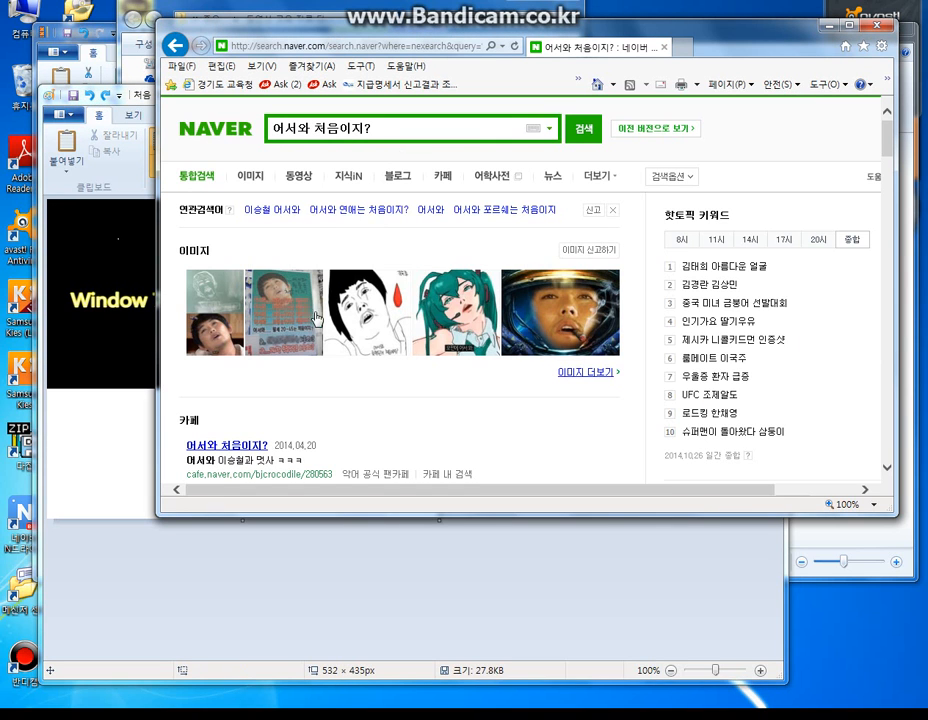
click(589, 372)
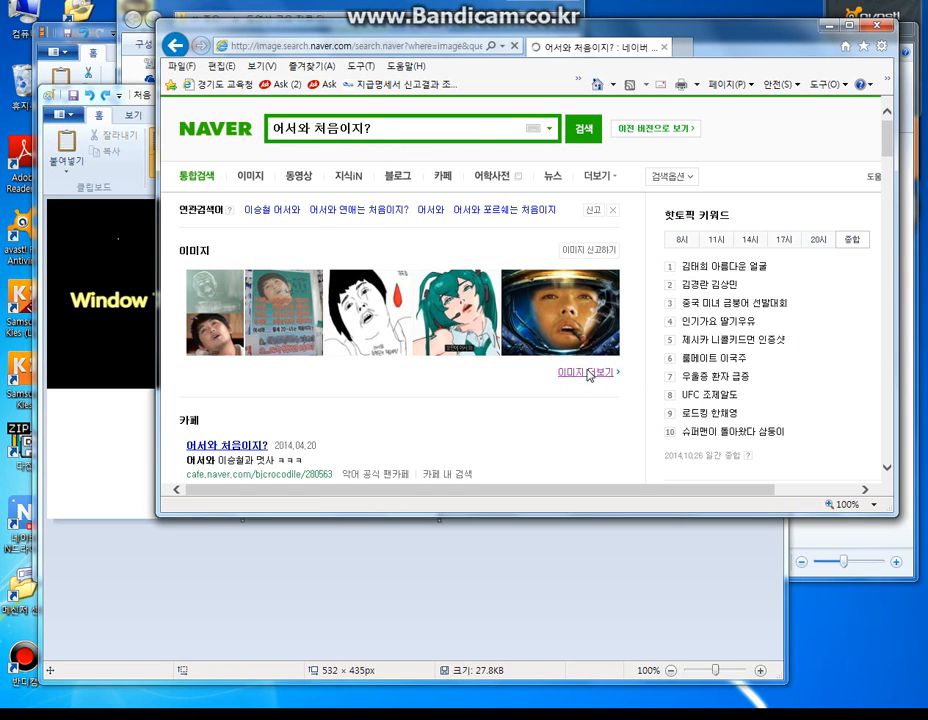
scroll(530, 360, down, 5)
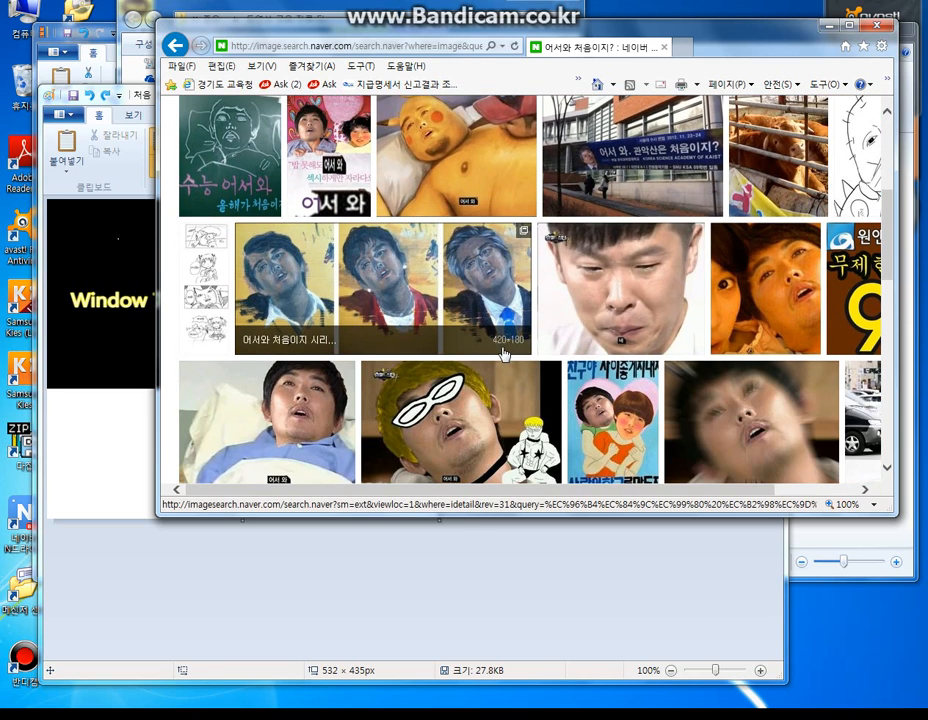
scroll(508, 354, down, 3)
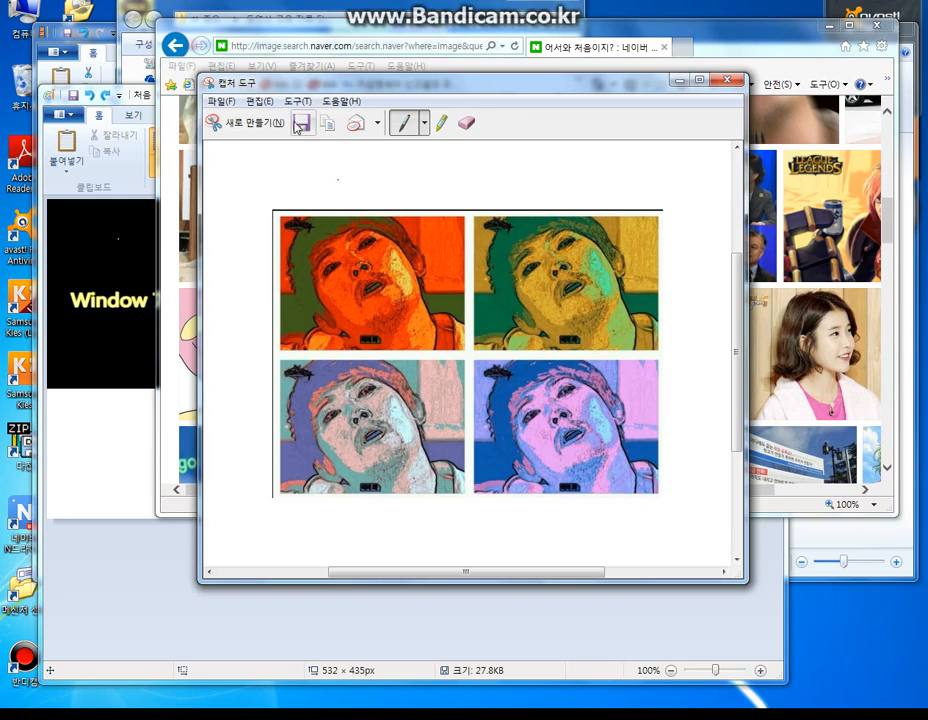
- Capture the large close-up of the man tilting his head in the Naver image results with the Snipping Tool
click(266, 124)
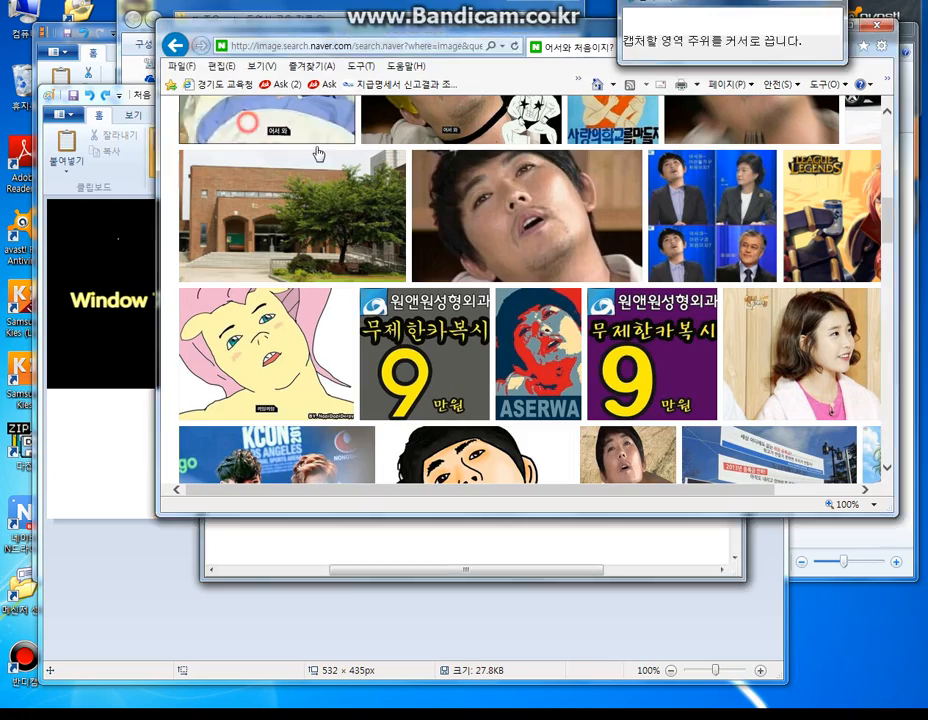
drag(412, 149, 432, 185)
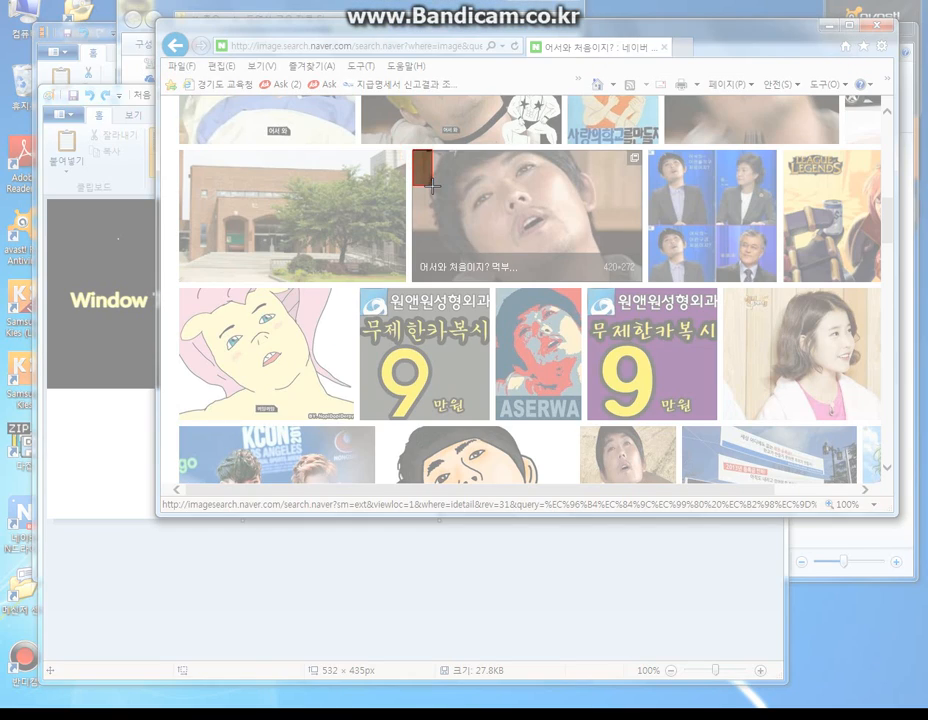
click(385, 63)
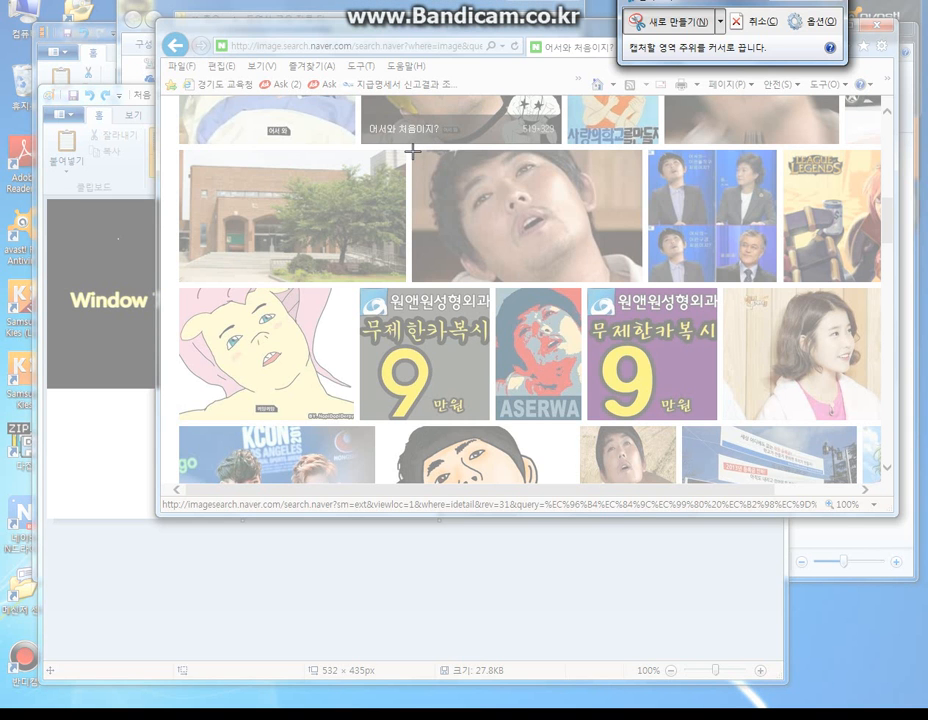
drag(412, 149, 642, 278)
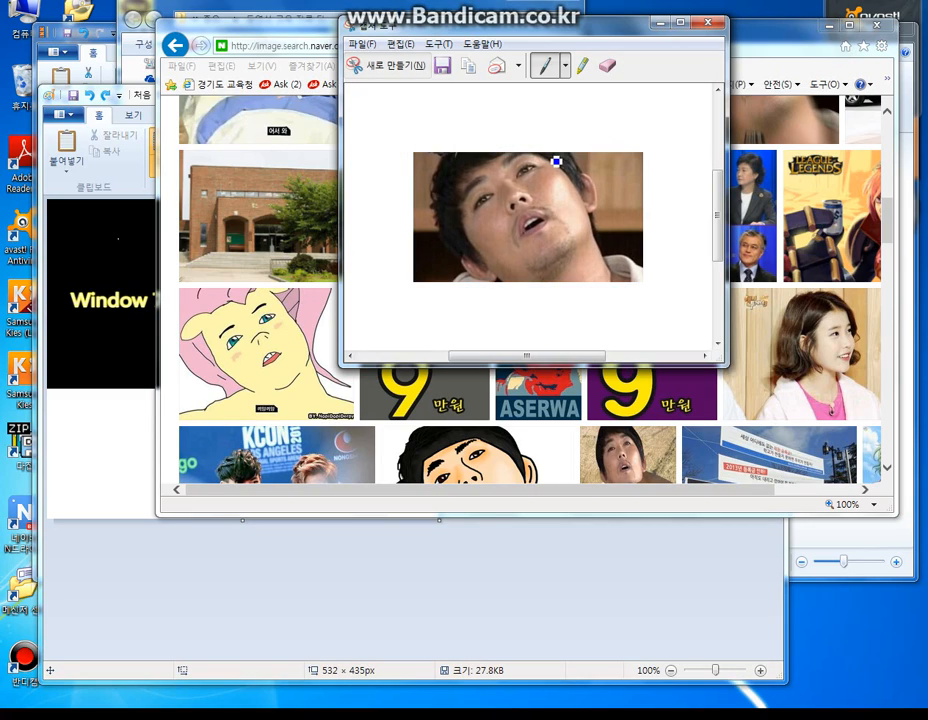
- Save the capture as PNG over the existing 어서와 처음이지 file, and minimise the Snipping Tool and browser windows
click(441, 66)
click(679, 158)
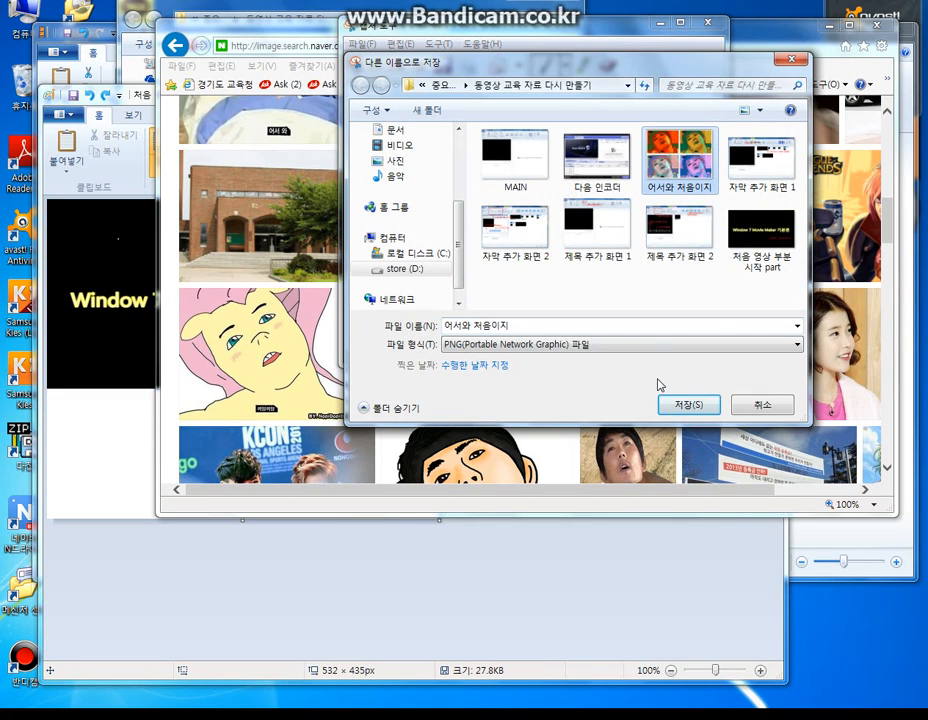
click(673, 404)
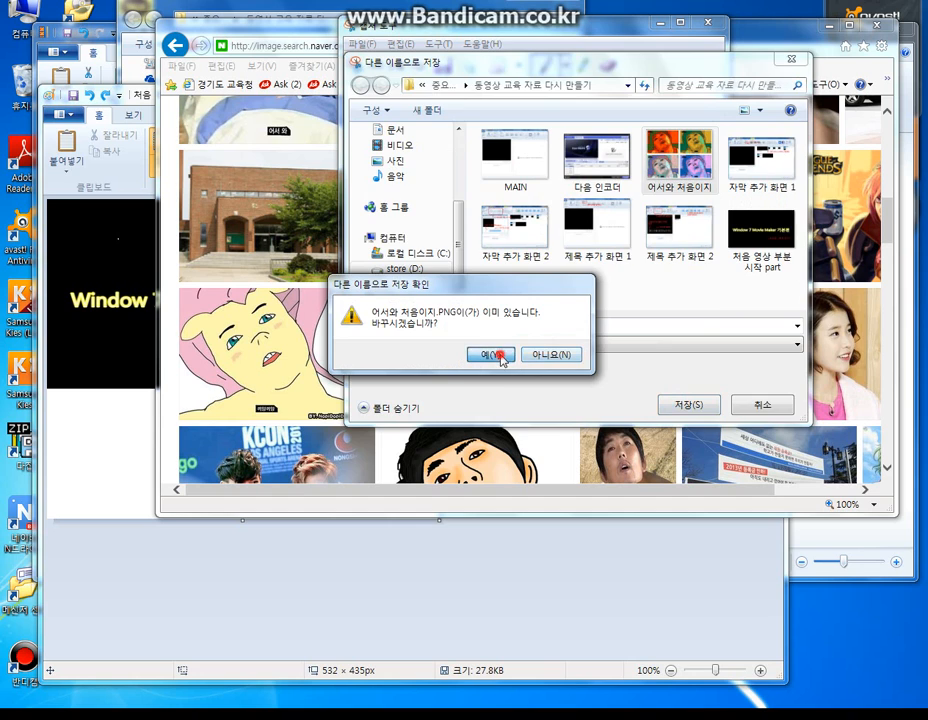
click(501, 356)
click(665, 22)
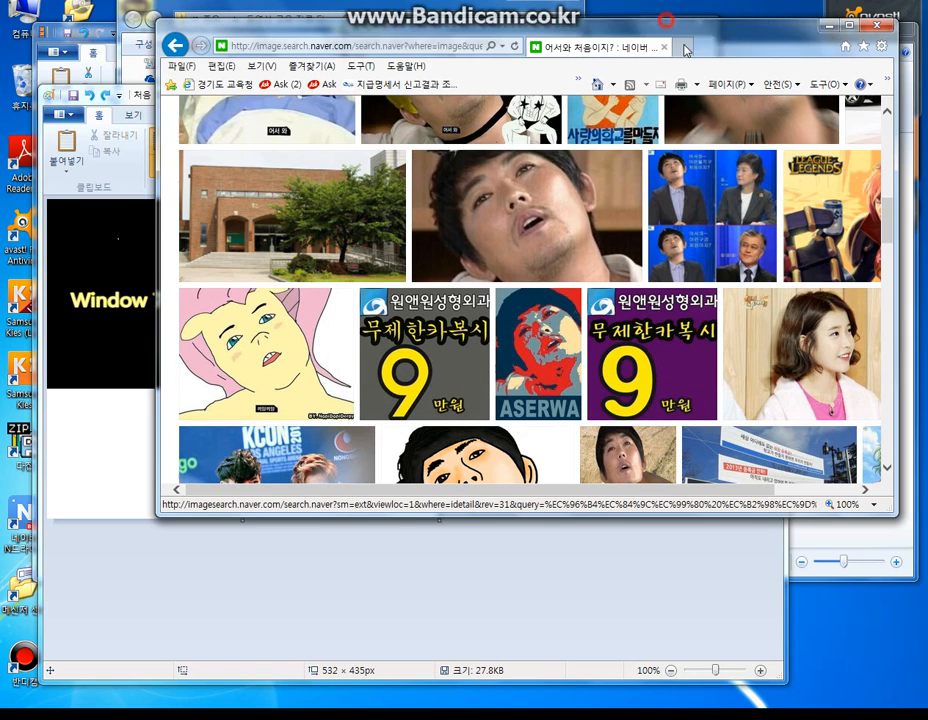
click(840, 23)
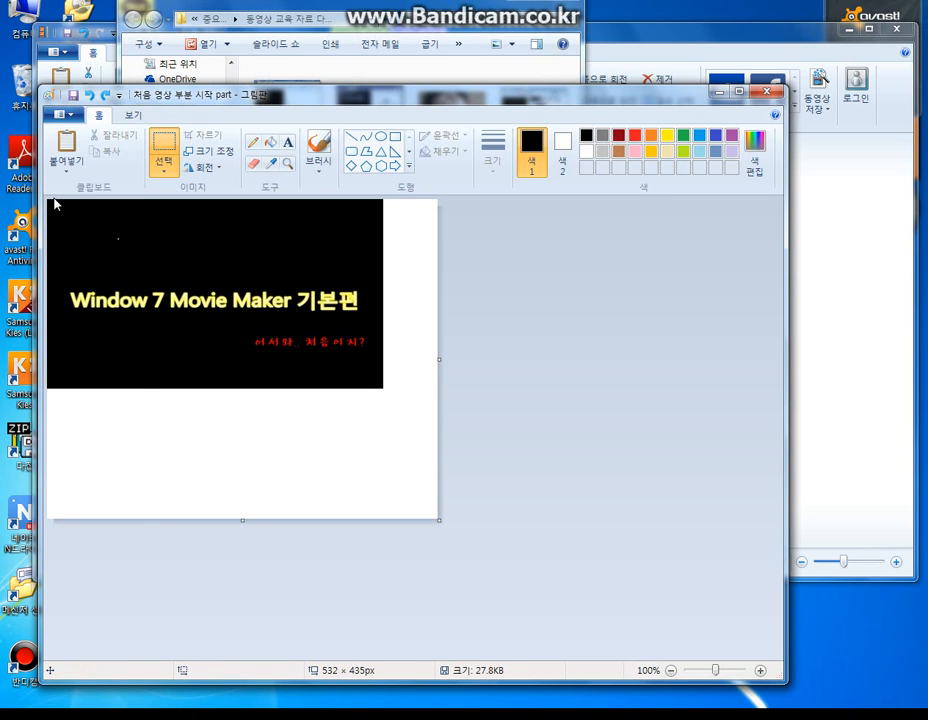
- Paste the captured photo into the snapshot in Paint, shrink it to 151 × 85 px and place it above the start of the title
drag(48, 201, 149, 267)
right_click(81, 234)
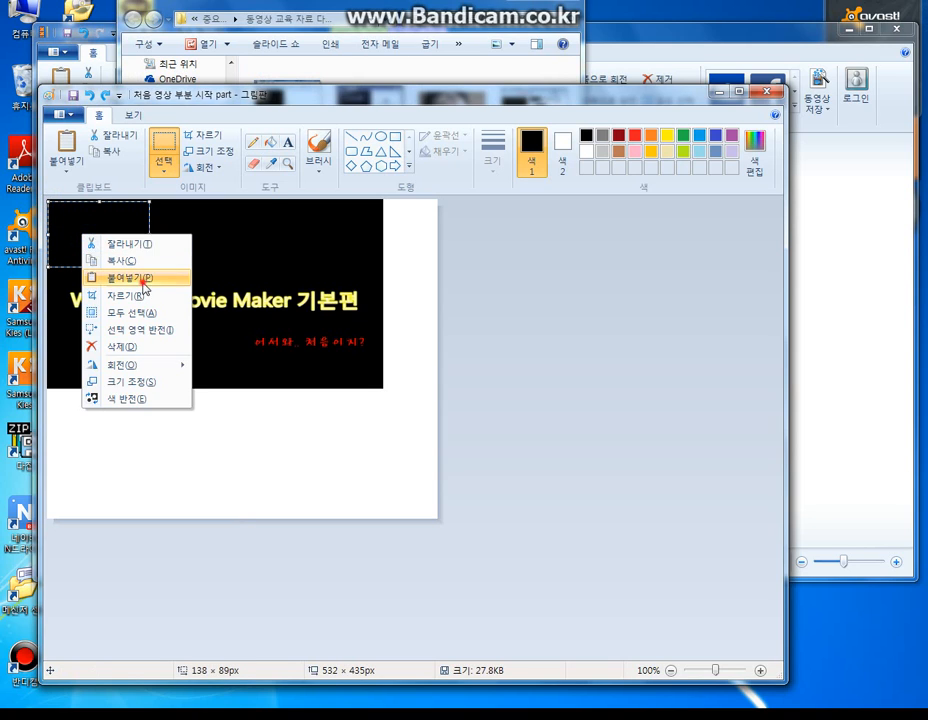
click(145, 280)
drag(277, 329, 142, 261)
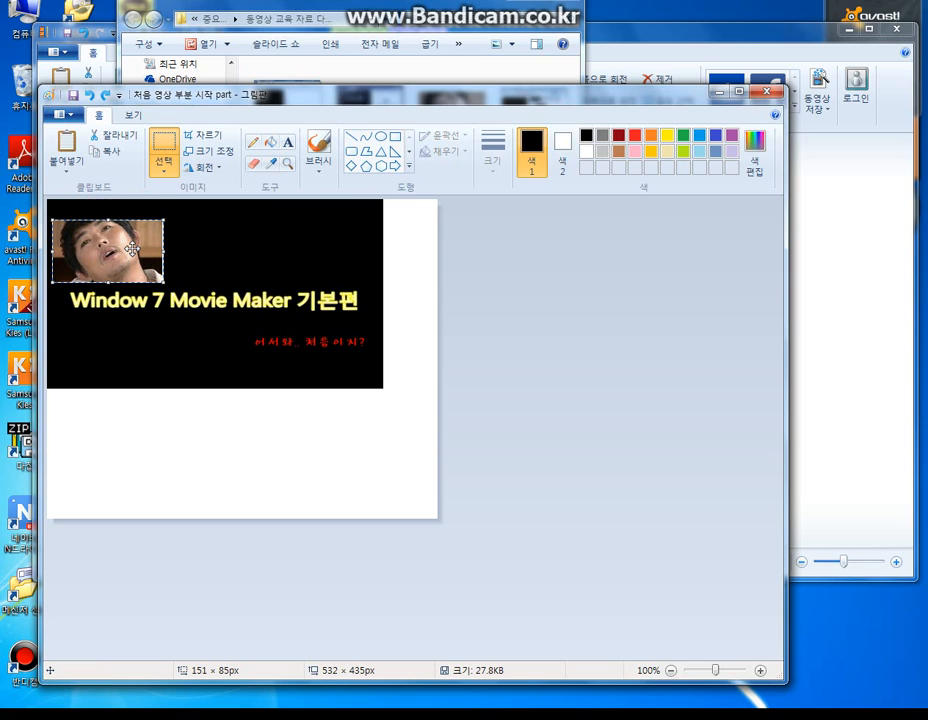
right_click(131, 249)
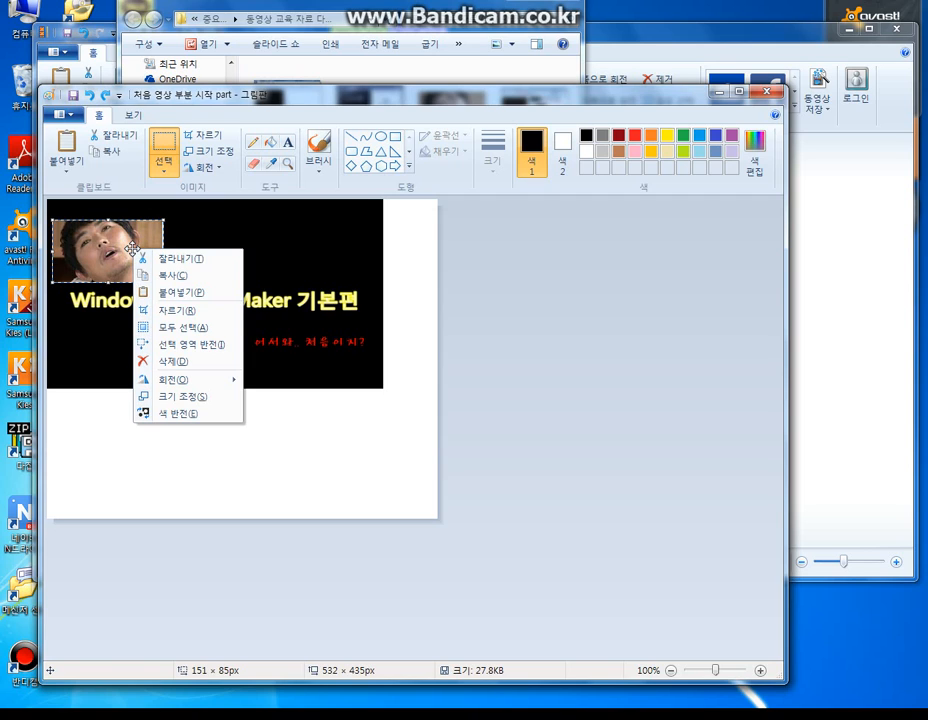
mouse_move(150, 380)
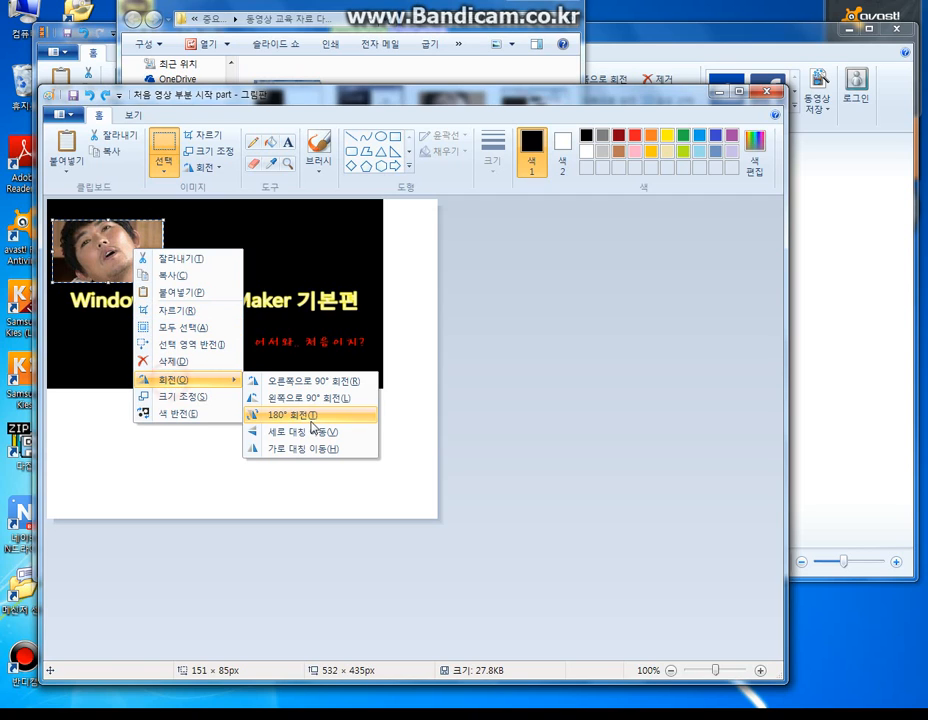
click(99, 233)
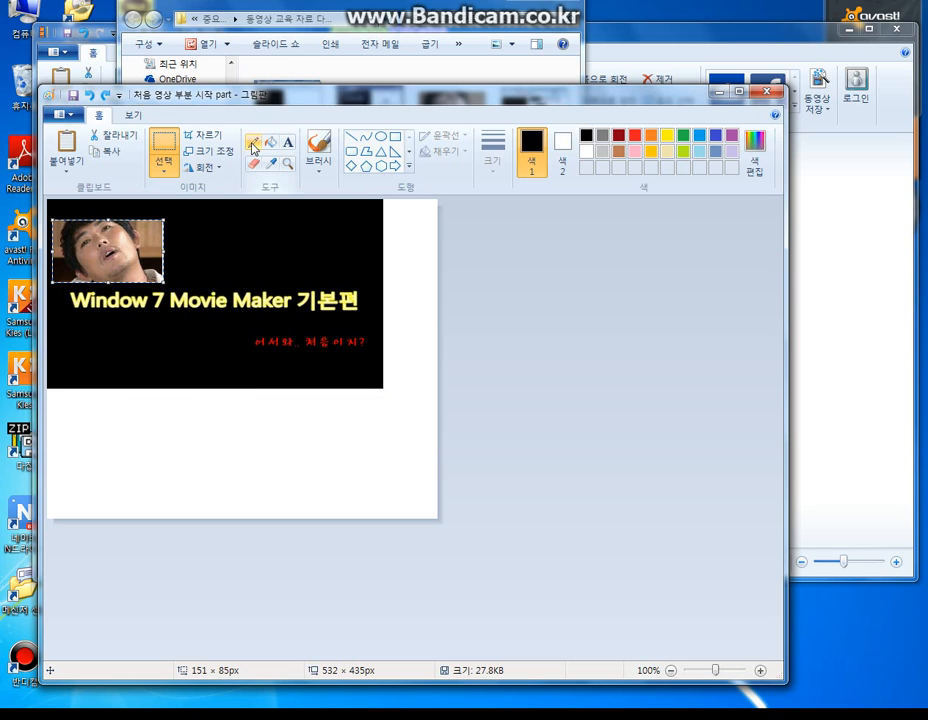
click(133, 115)
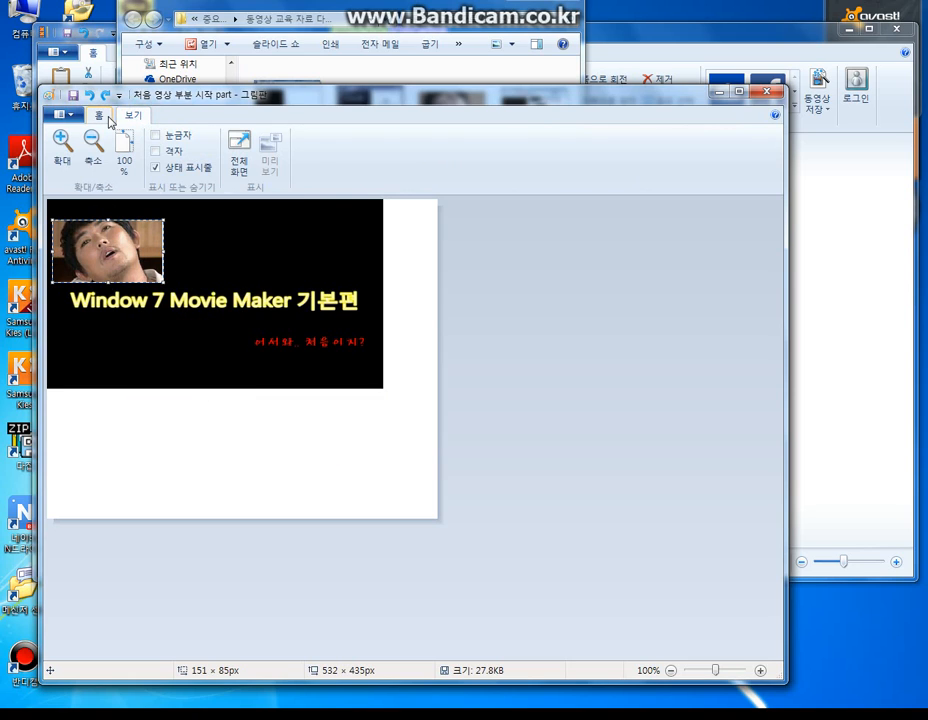
click(99, 115)
- Shrink the canvas to 457 × 256 px to cut off the white area, and save the picture and close Paint
click(437, 515)
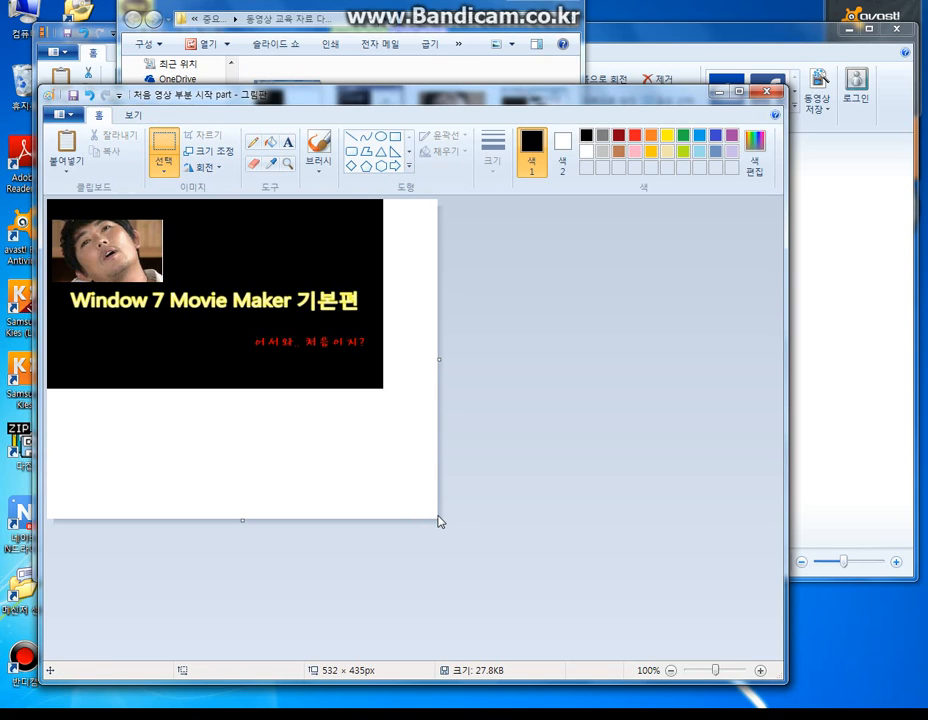
drag(438, 519, 386, 389)
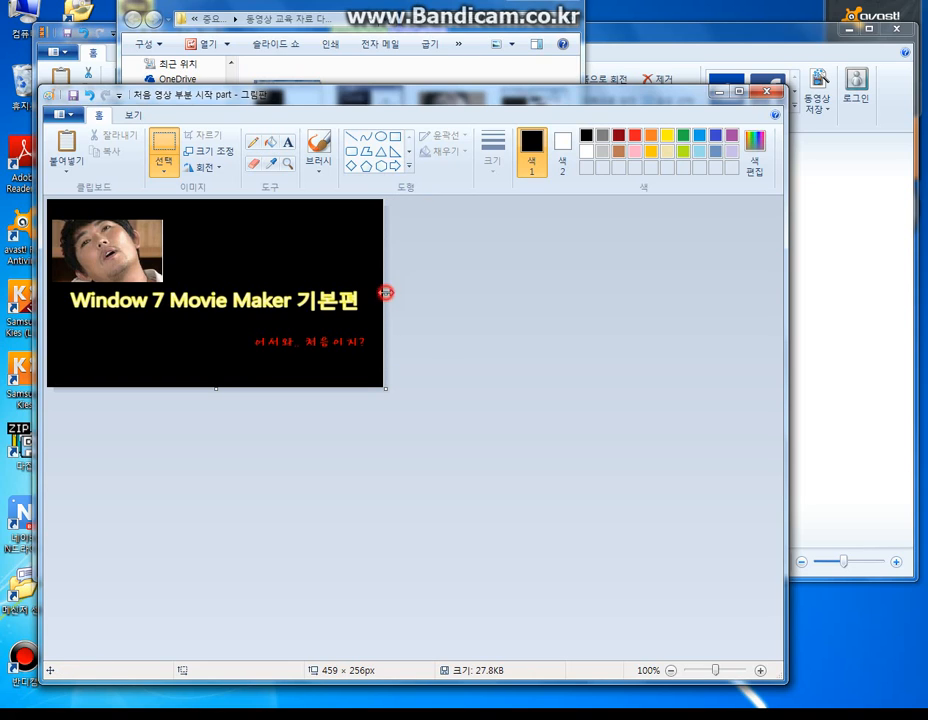
drag(385, 292, 383, 292)
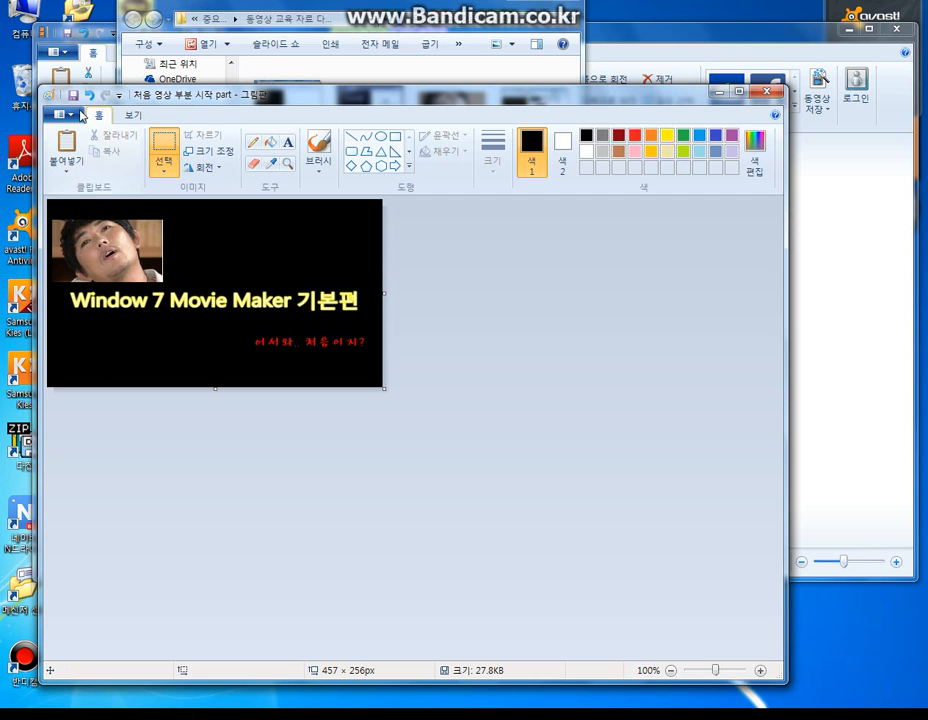
click(71, 96)
click(766, 92)
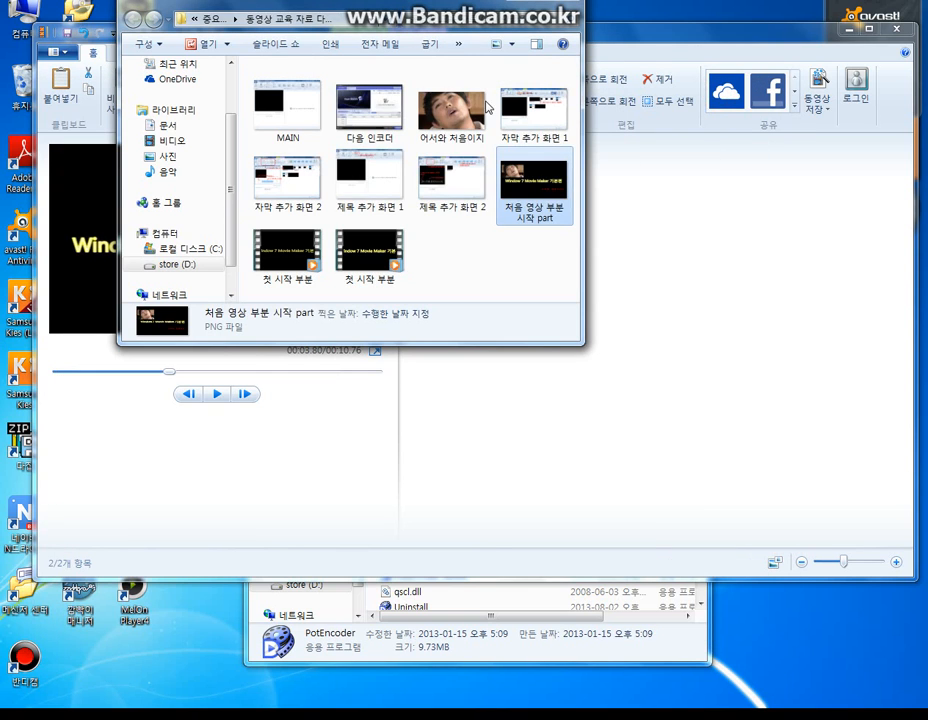
- Try replacing the still picture in the Movie Maker storyboard with the edited 처음 영상 부분 시작 part image
drag(545, 200, 632, 310)
click(528, 176)
right_click(525, 178)
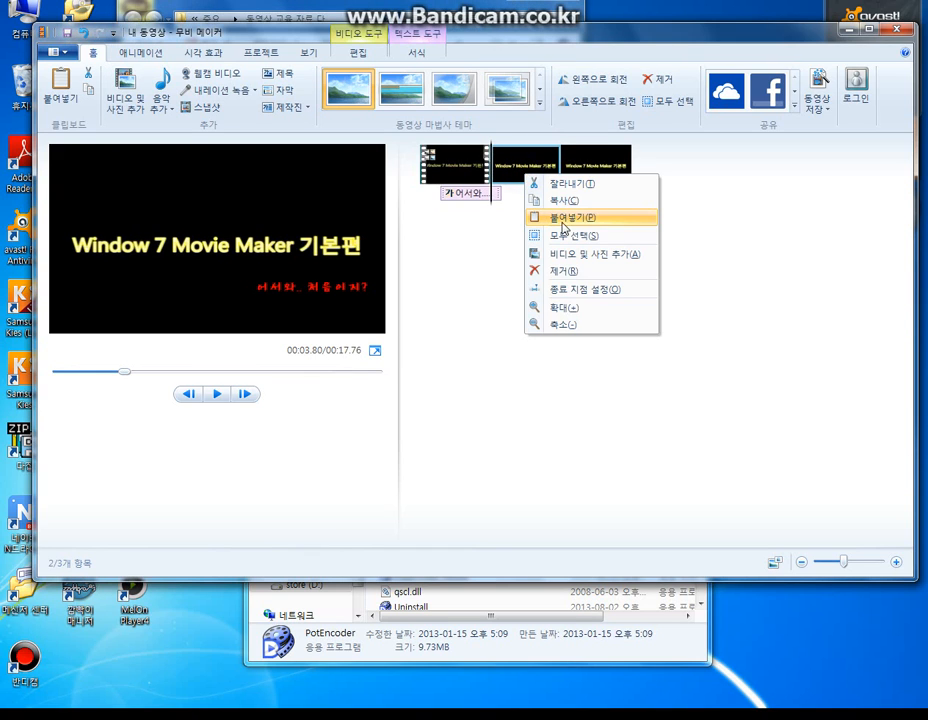
click(562, 273)
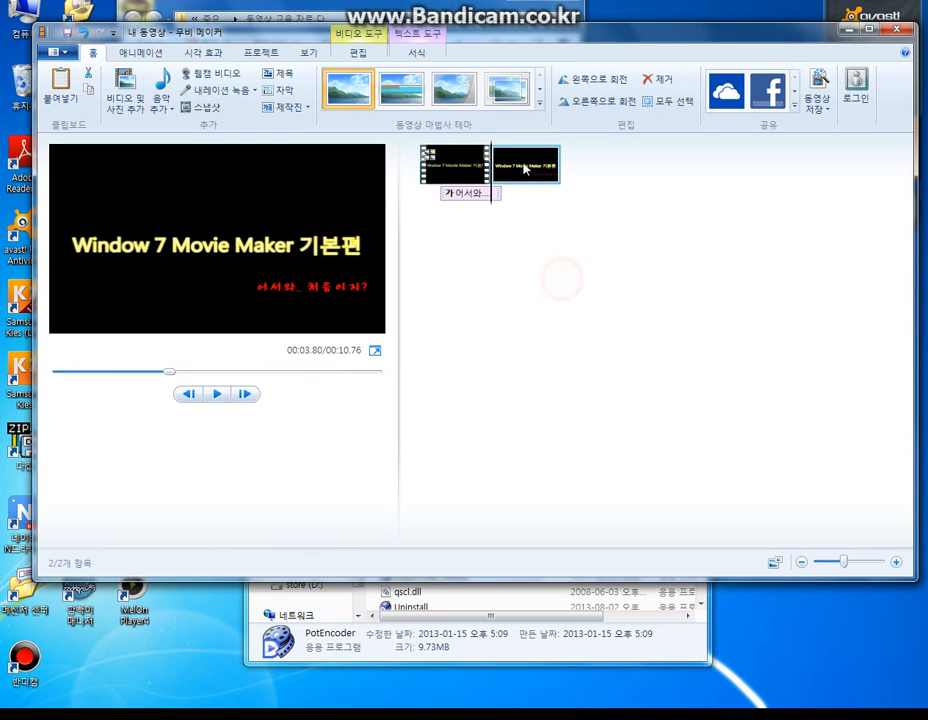
- Set the text duration of the 어서와 caption to 3.00 seconds and play the project
right_click(495, 196)
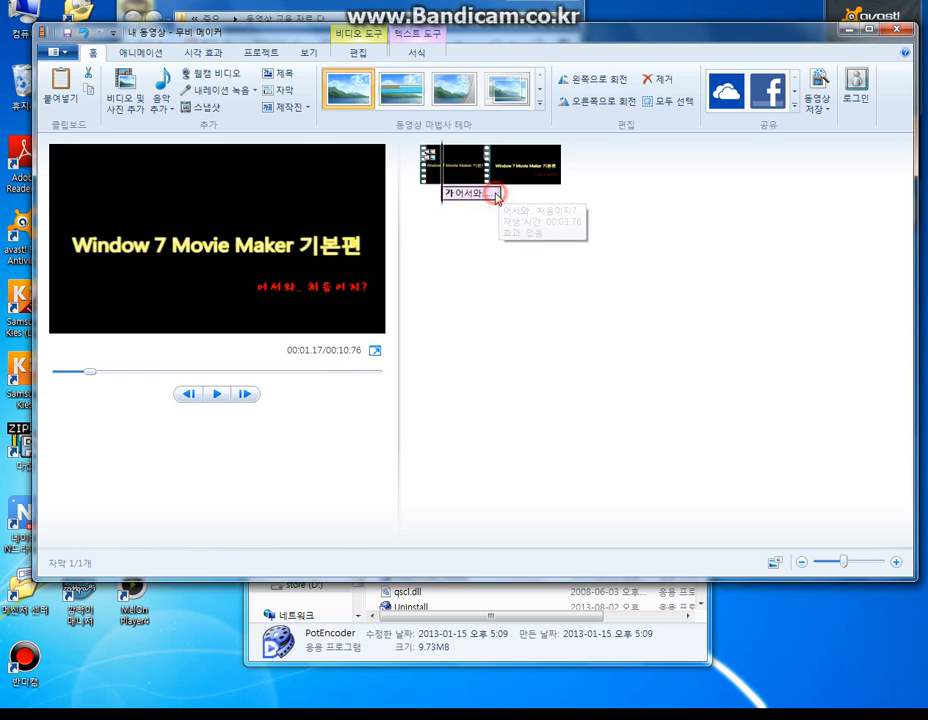
click(499, 198)
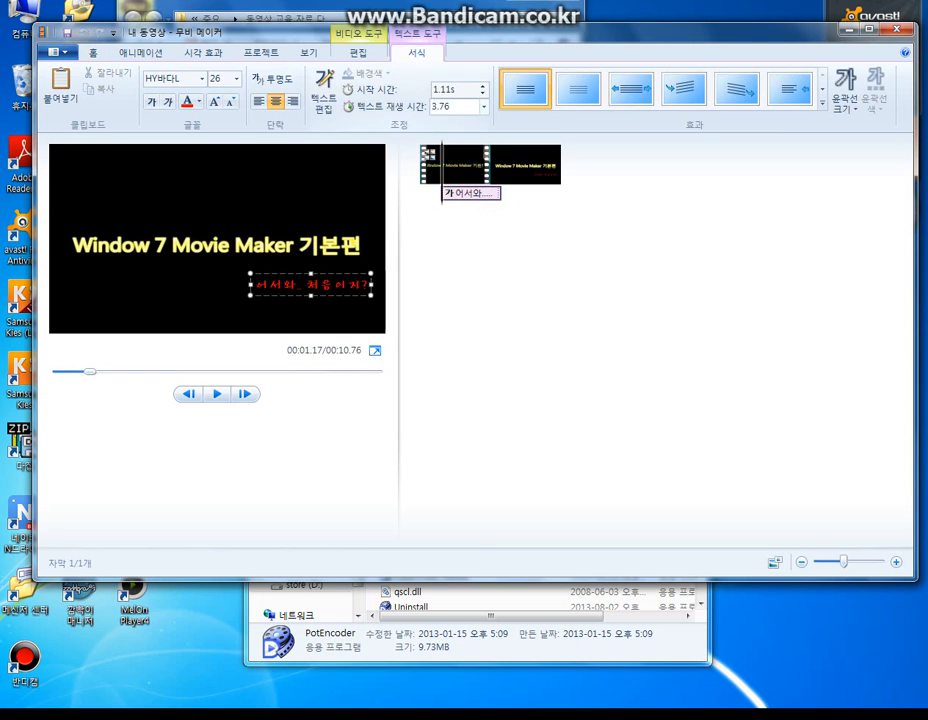
click(484, 106)
click(452, 151)
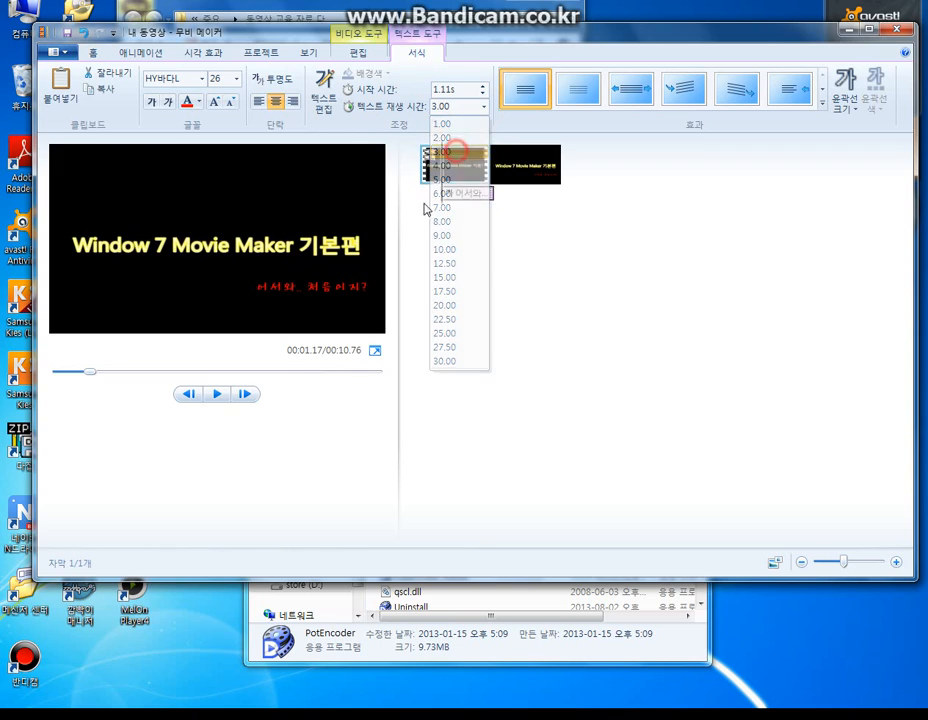
click(217, 395)
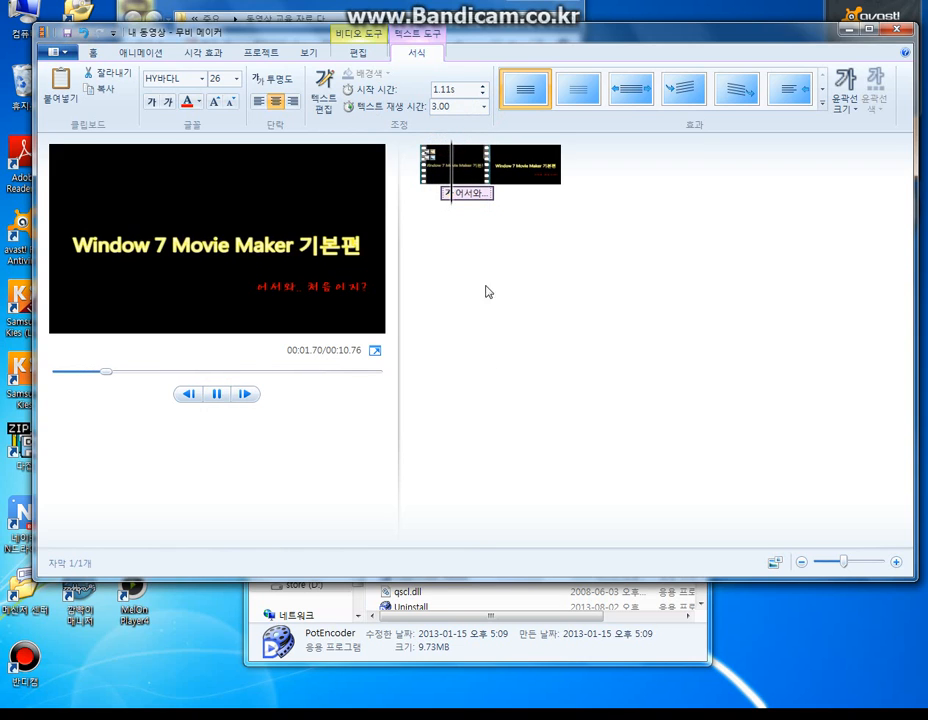
- Try removing the still picture from the storyboard and adding 처음 영상 부분 시작 part again from its folder
right_click(527, 161)
click(555, 257)
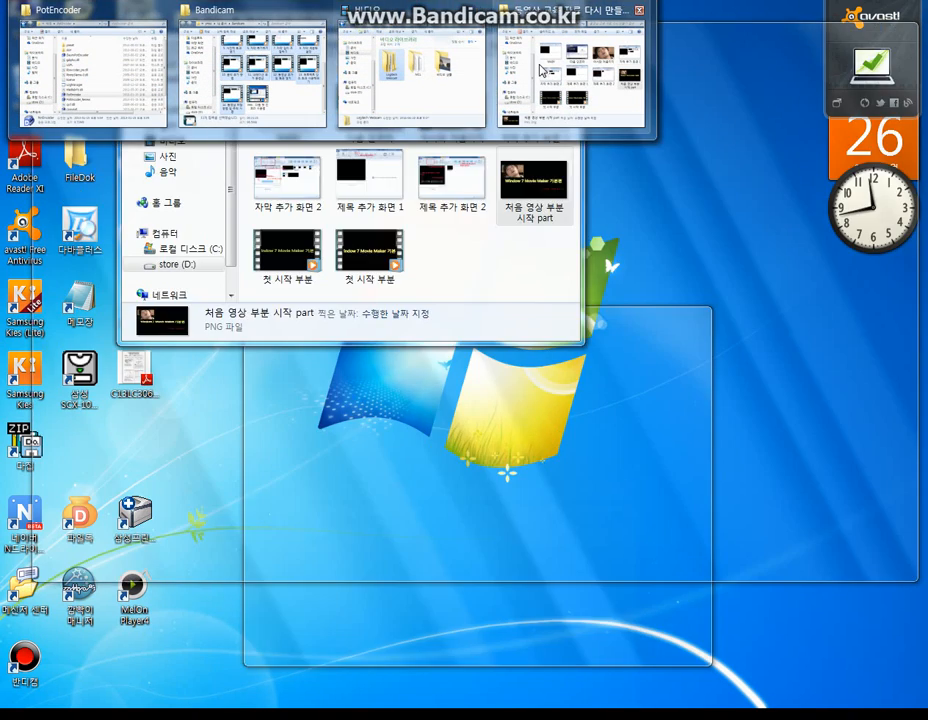
click(540, 68)
drag(588, 196, 632, 211)
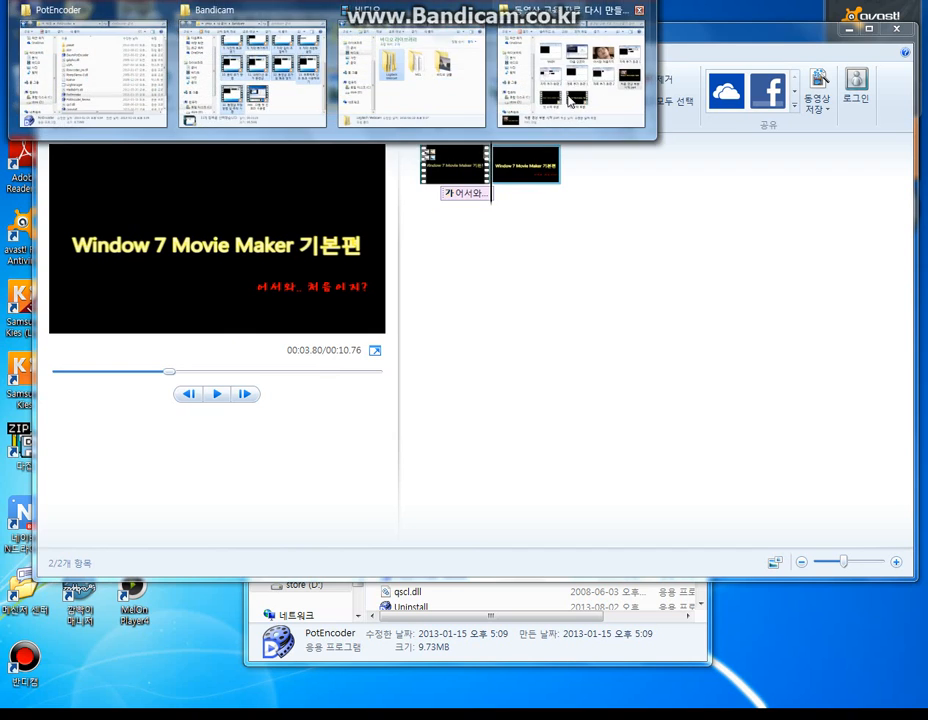
click(563, 89)
click(714, 189)
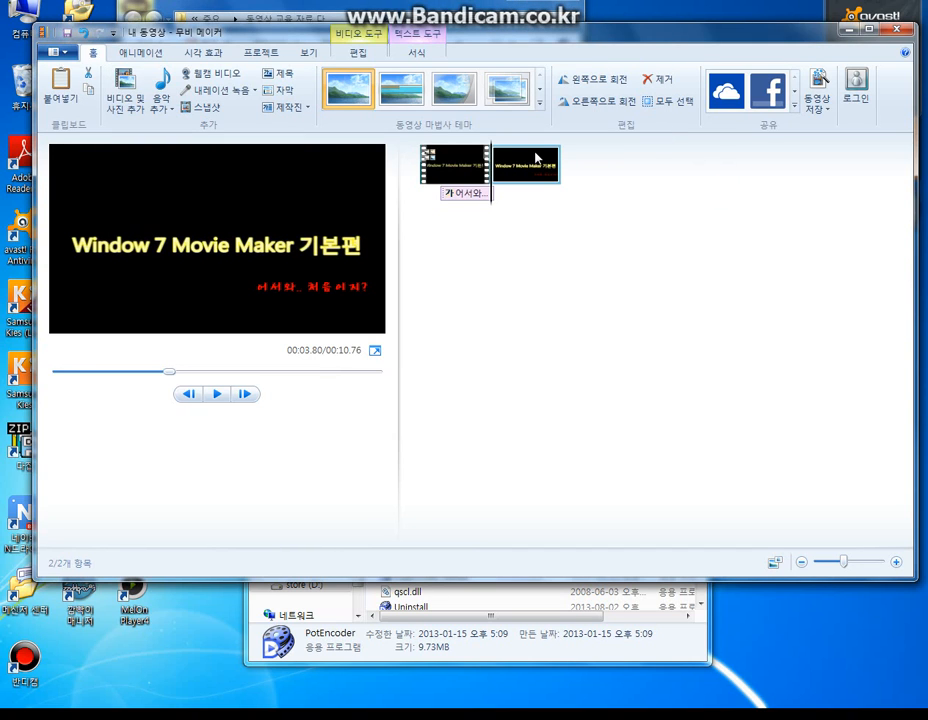
- Open the still picture's edit settings and preview it briefly
double_click(512, 167)
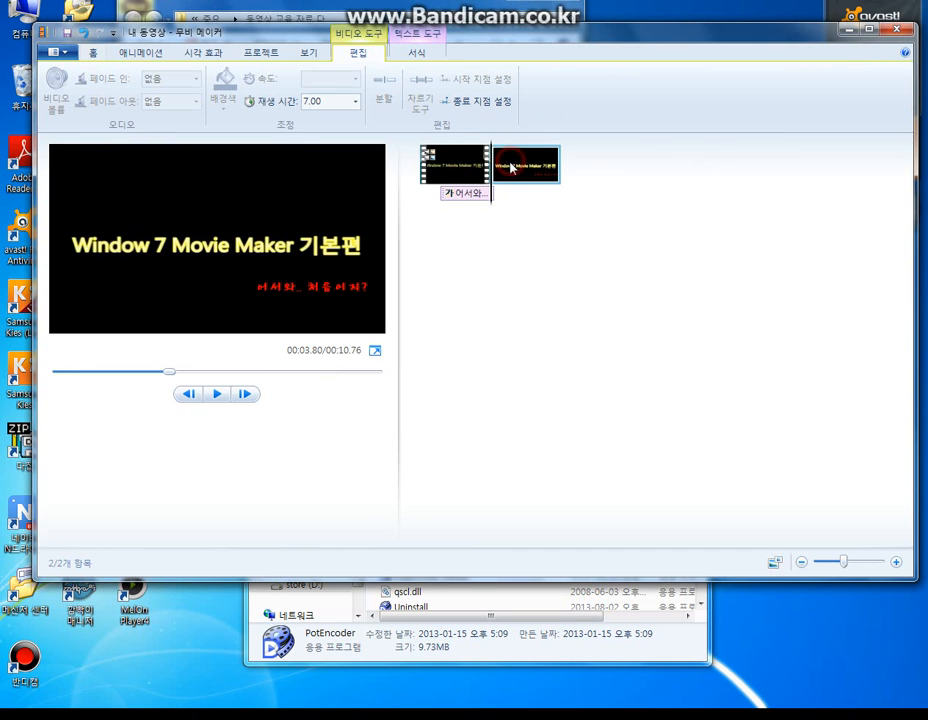
click(226, 399)
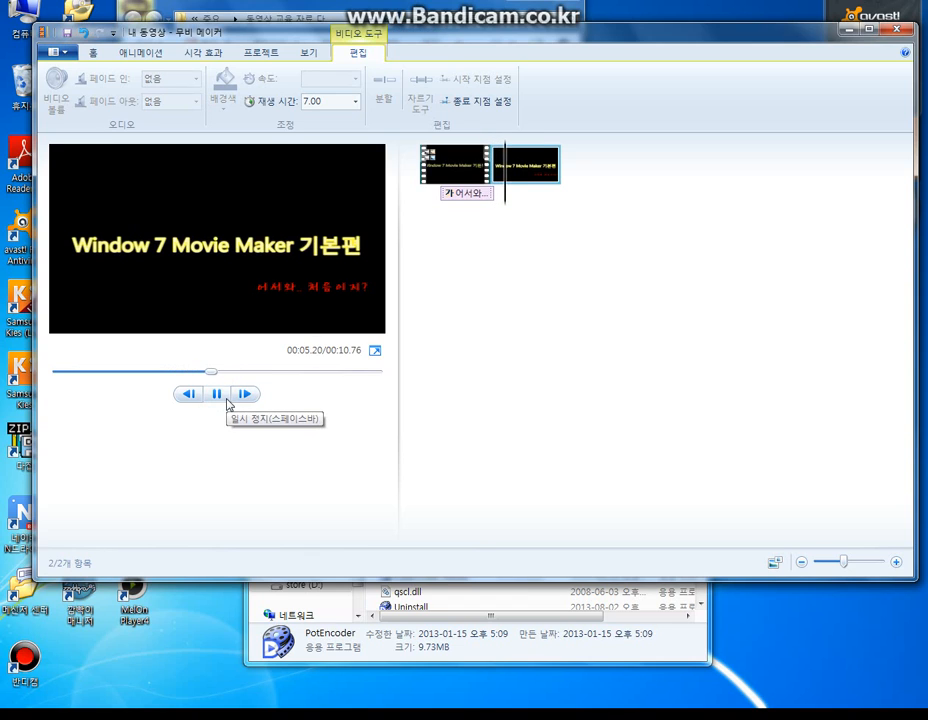
click(226, 399)
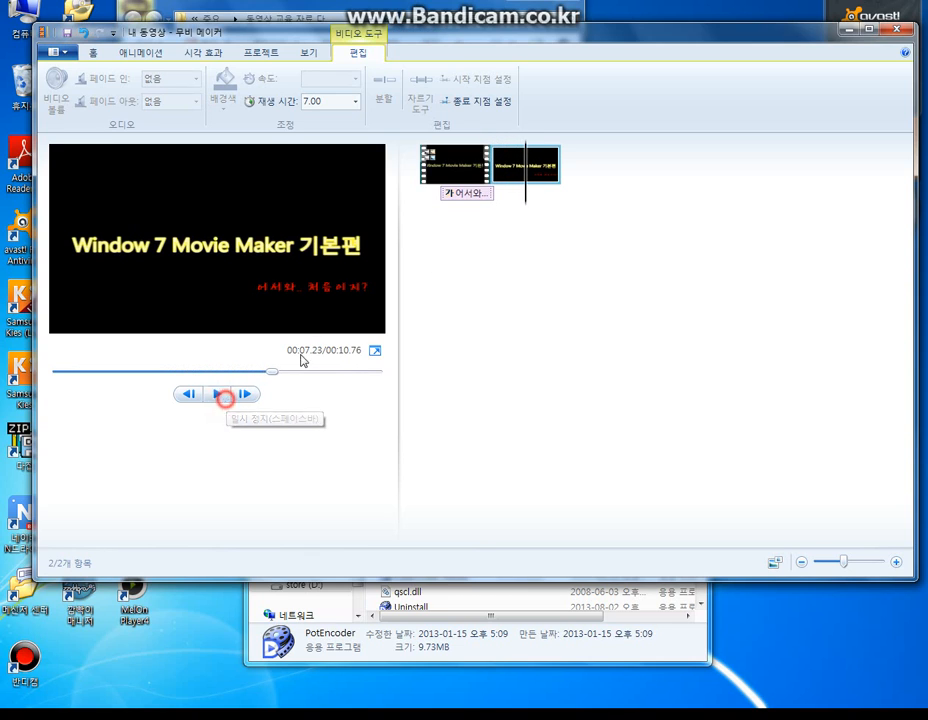
- Remove the still picture that follows the intro clip from the storyboard
click(545, 170)
right_click(543, 171)
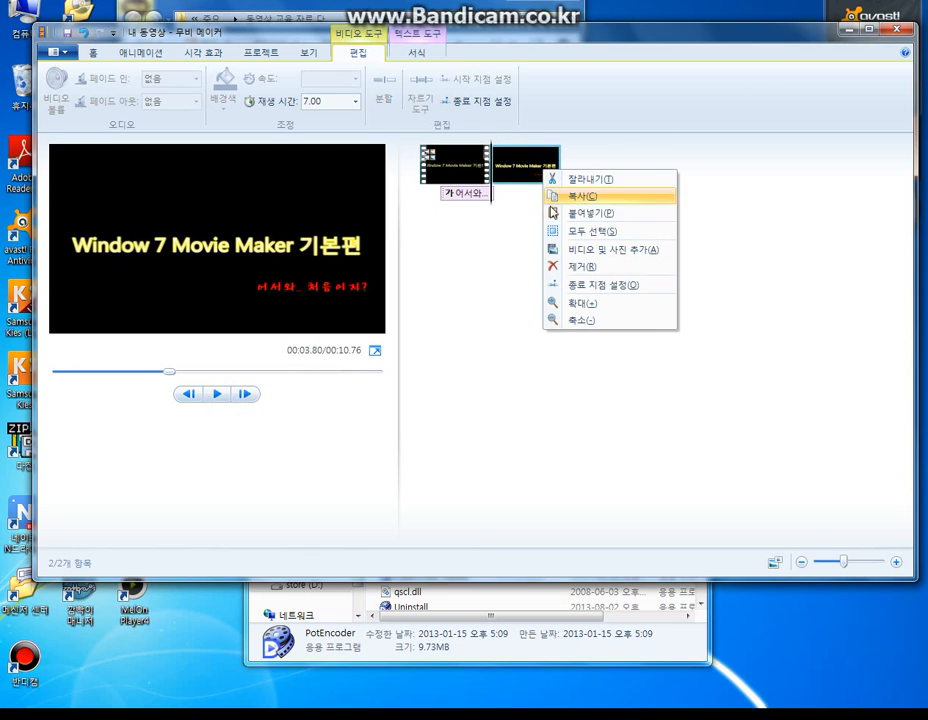
click(558, 266)
- Check the 처음 영상 부분 시작 part image in Picture Manager and add it from the folder to the storyboard after the intro clip
key(alt+Tab)
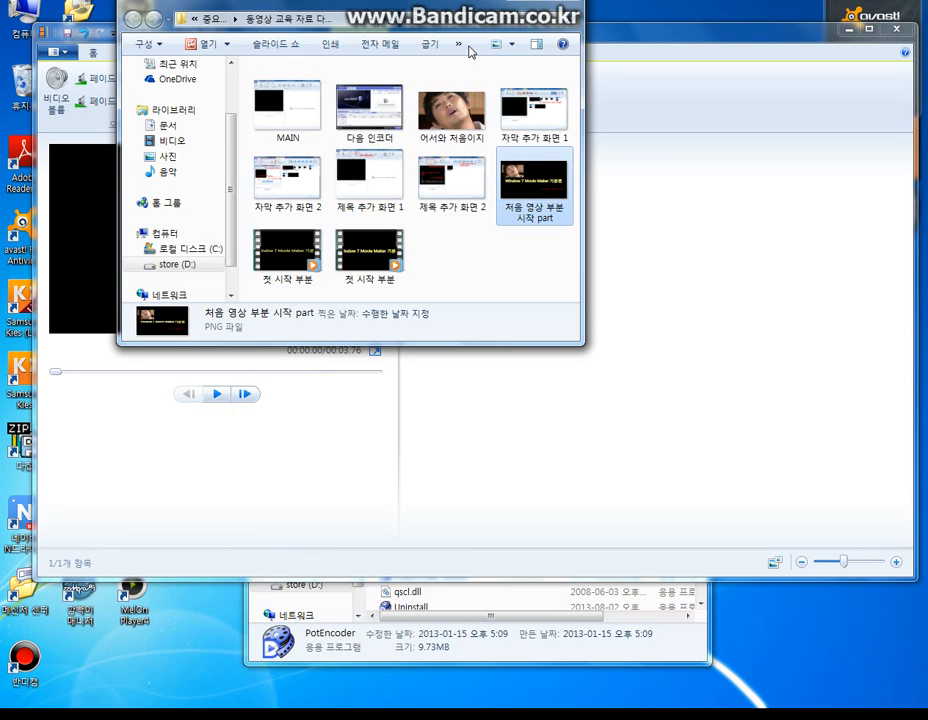
double_click(537, 210)
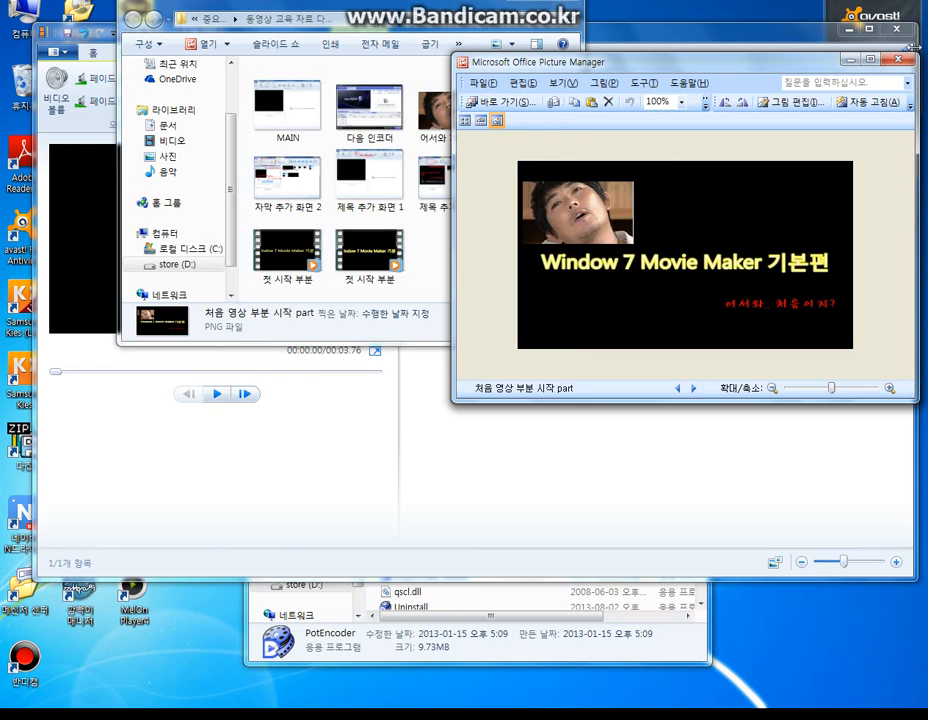
click(905, 62)
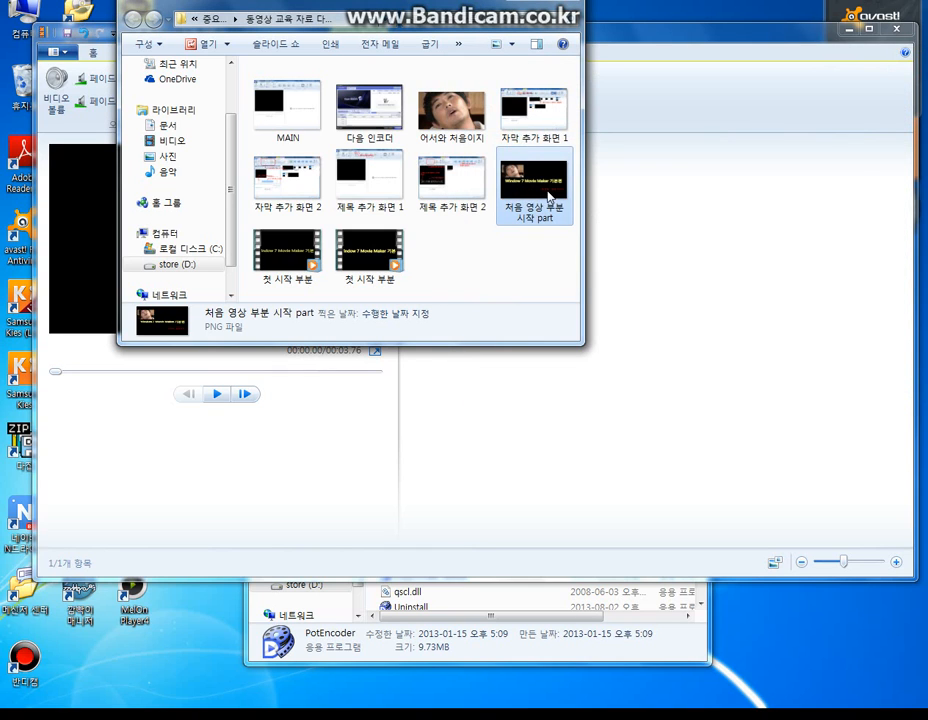
drag(548, 197, 736, 228)
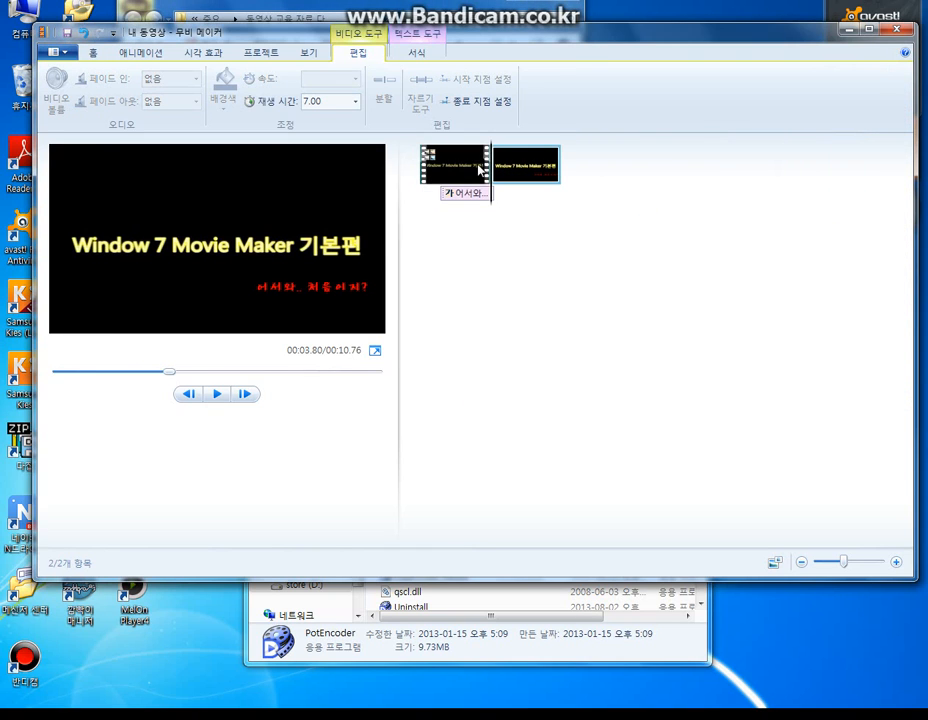
- Preview the newly added still picture briefly
click(214, 396)
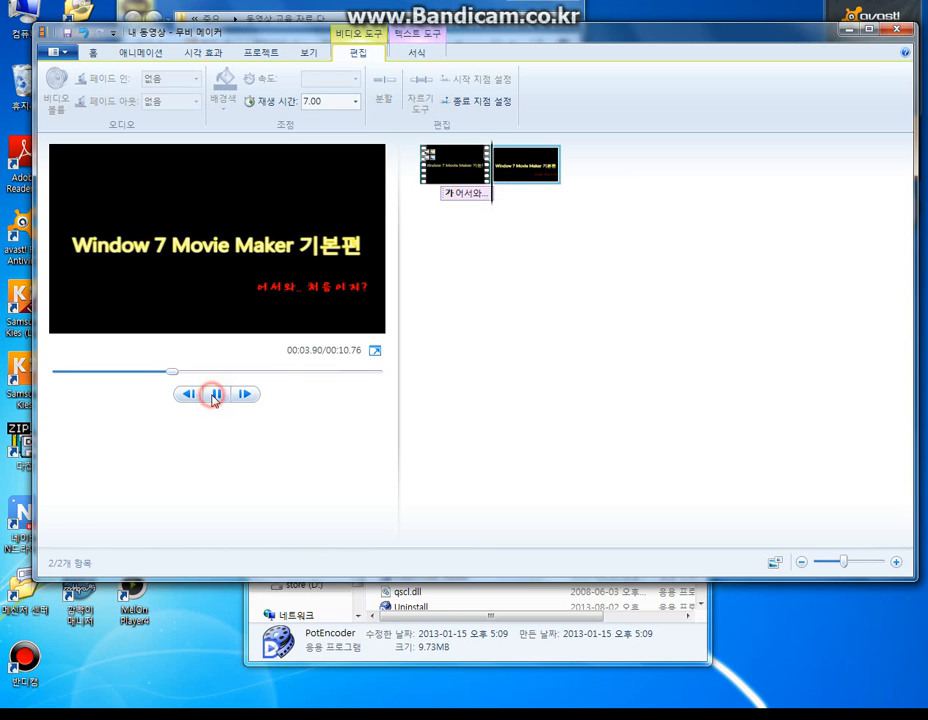
click(214, 396)
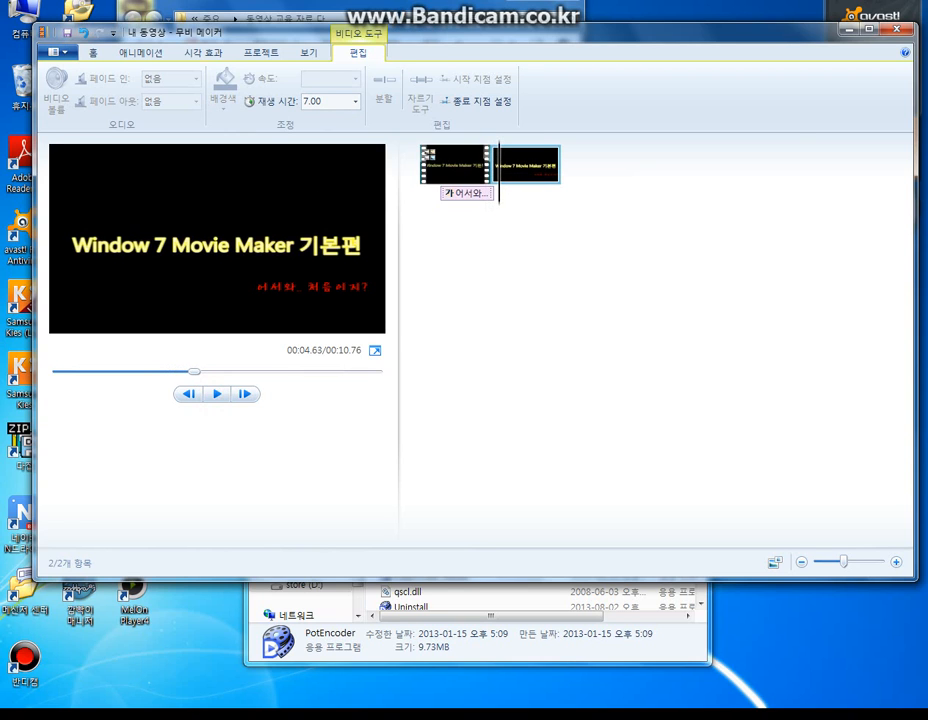
- Switch to Paint, save the edited picture as a PNG named 처음 영상 부분 시작 part 2, and close Paint
click(425, 2)
click(68, 114)
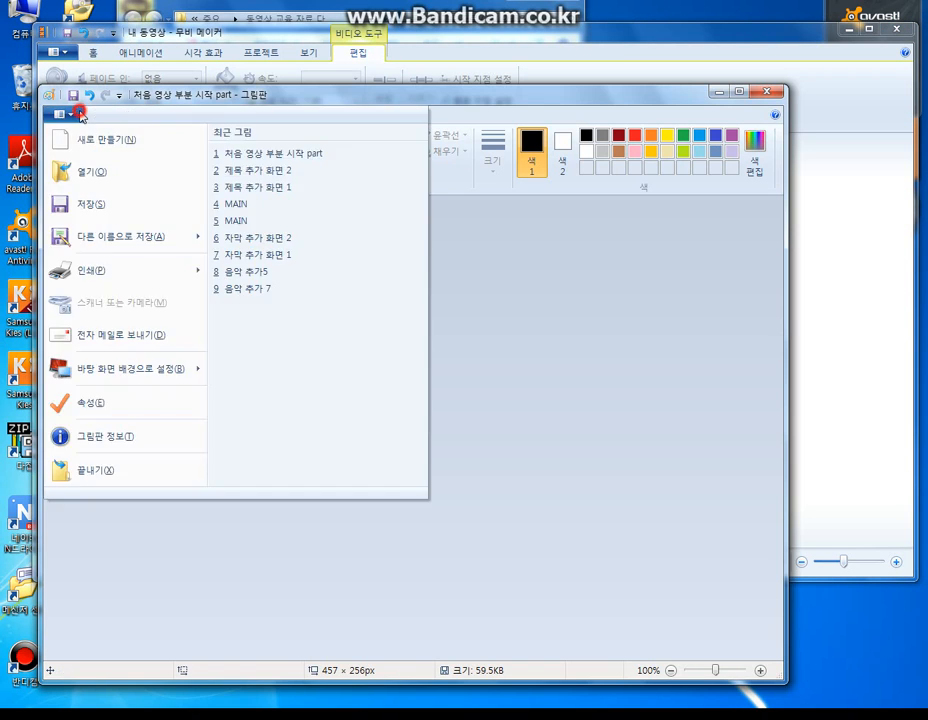
click(93, 234)
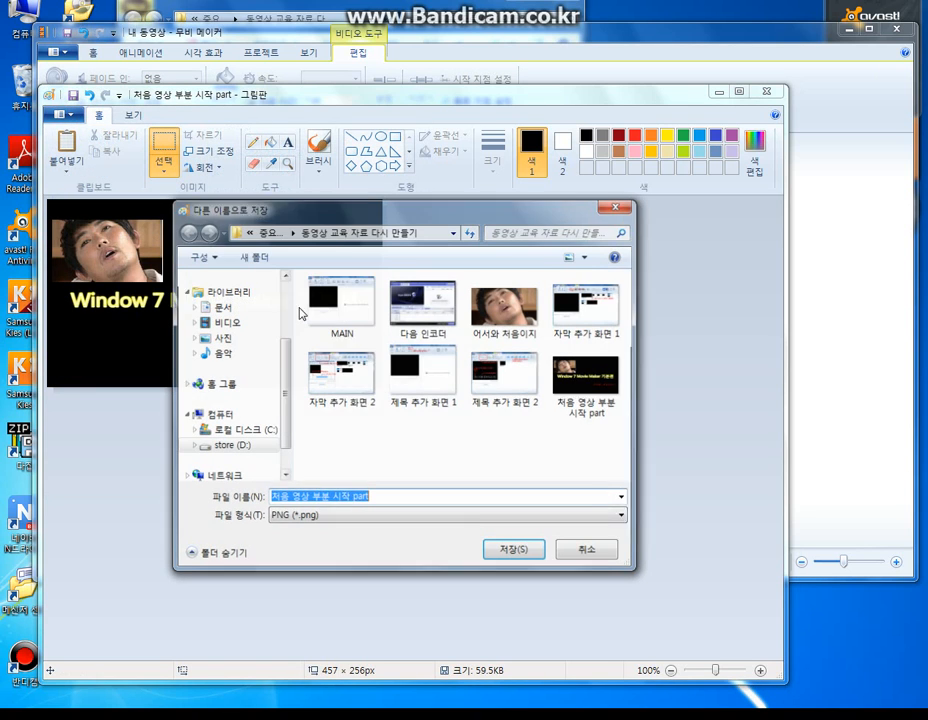
click(387, 390)
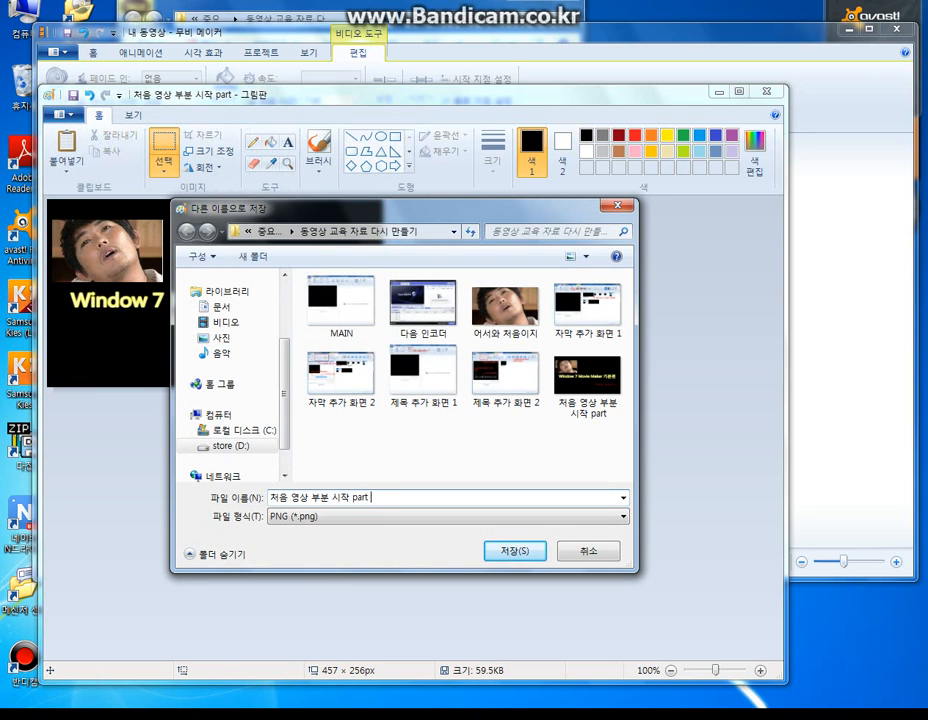
text(2)
key(Return)
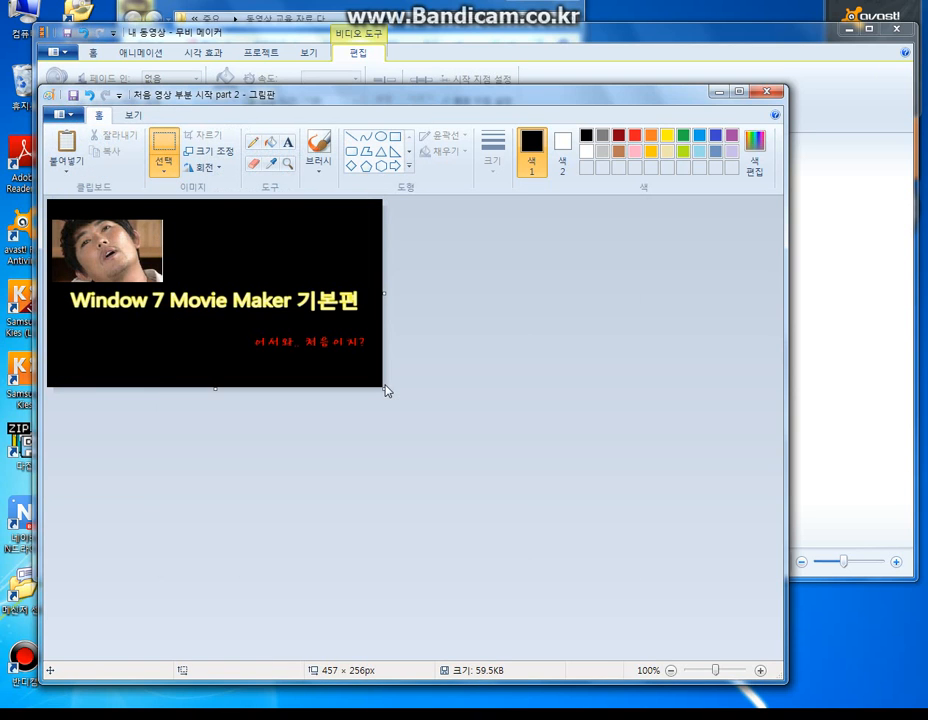
click(767, 96)
- Replace the storyboard's still picture with 처음 영상 부분 시작 part 2 from its folder and preview from the intro clip
click(530, 174)
right_click(530, 172)
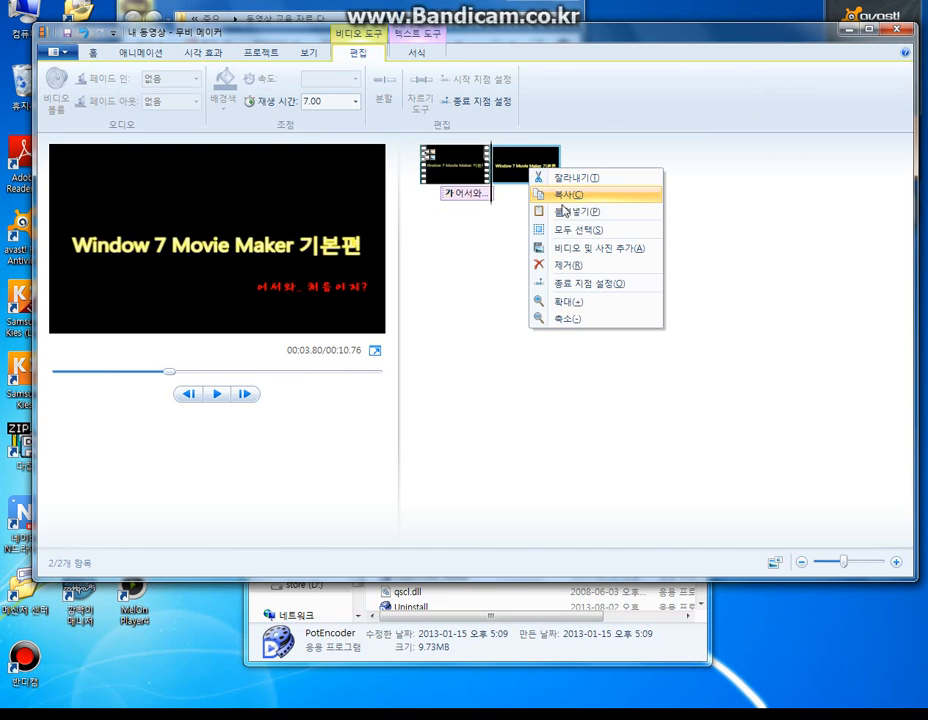
click(567, 265)
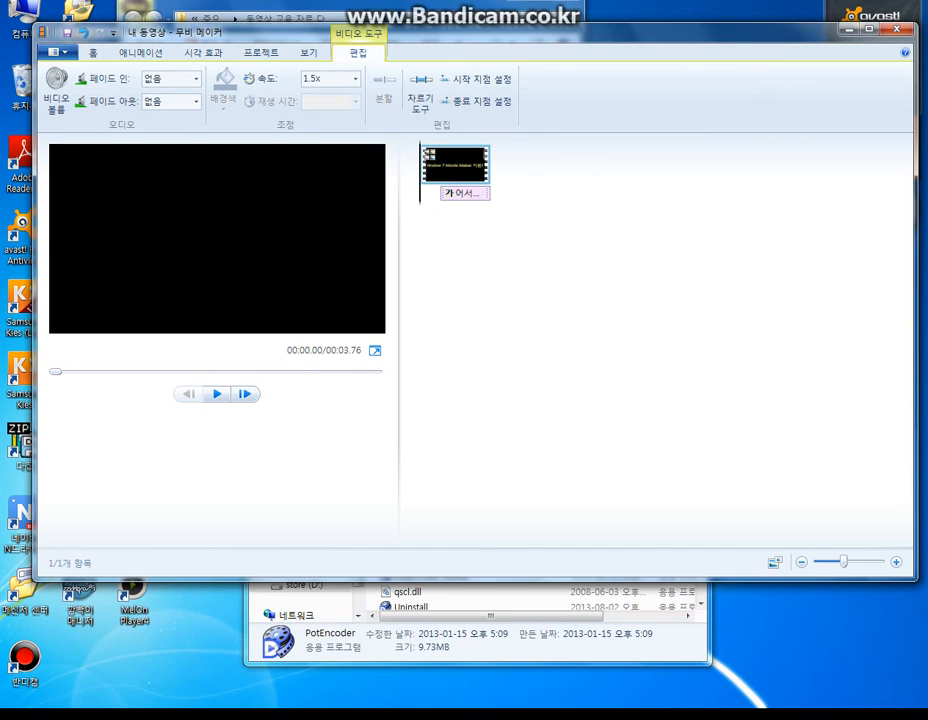
mouse_move(362, 105)
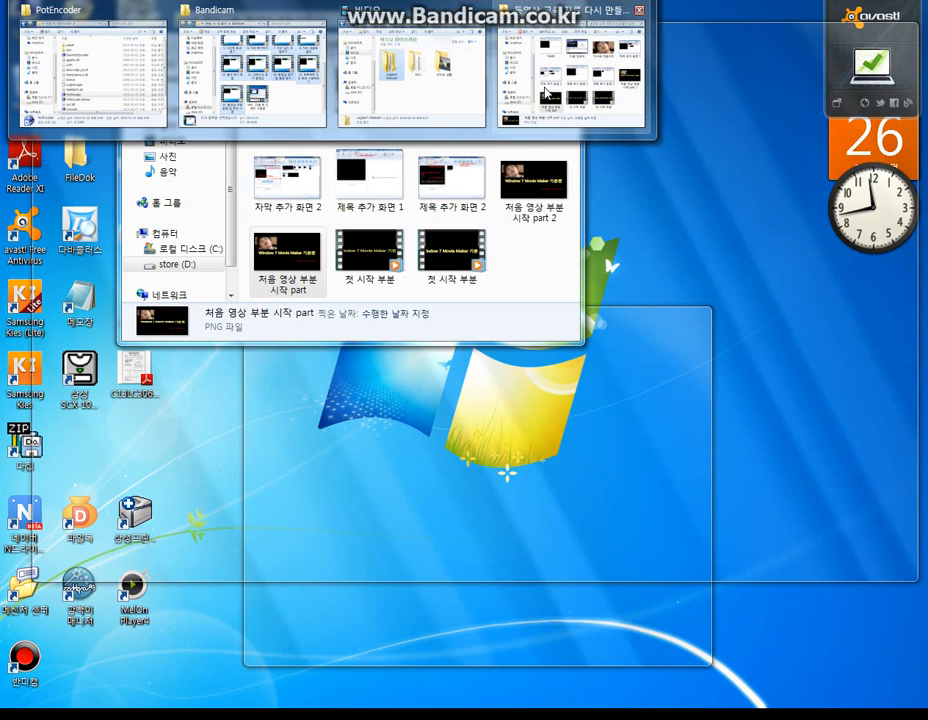
click(543, 88)
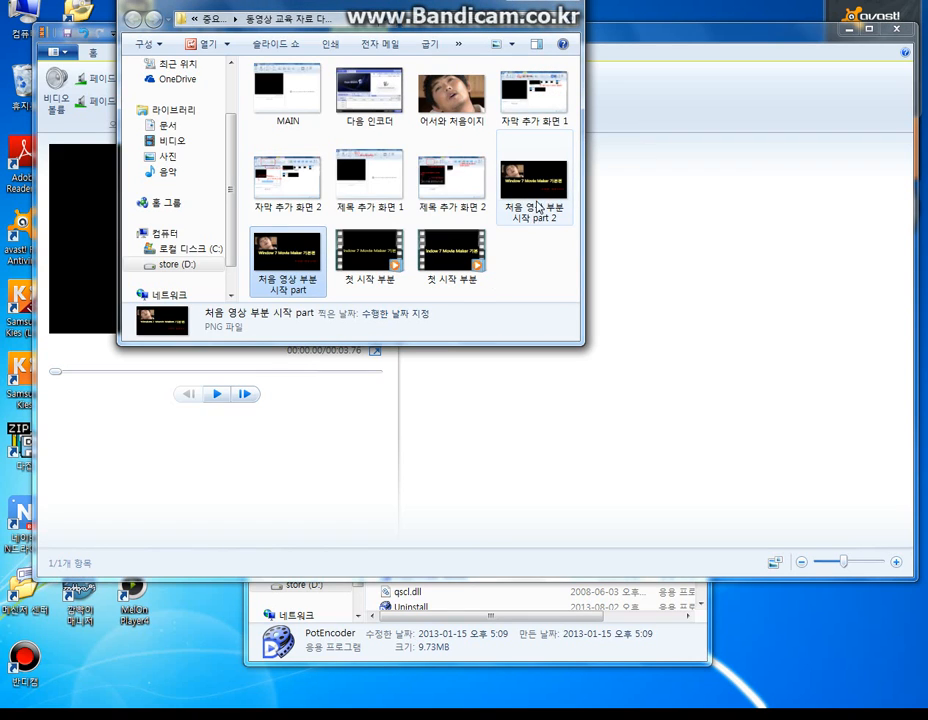
drag(538, 207, 709, 212)
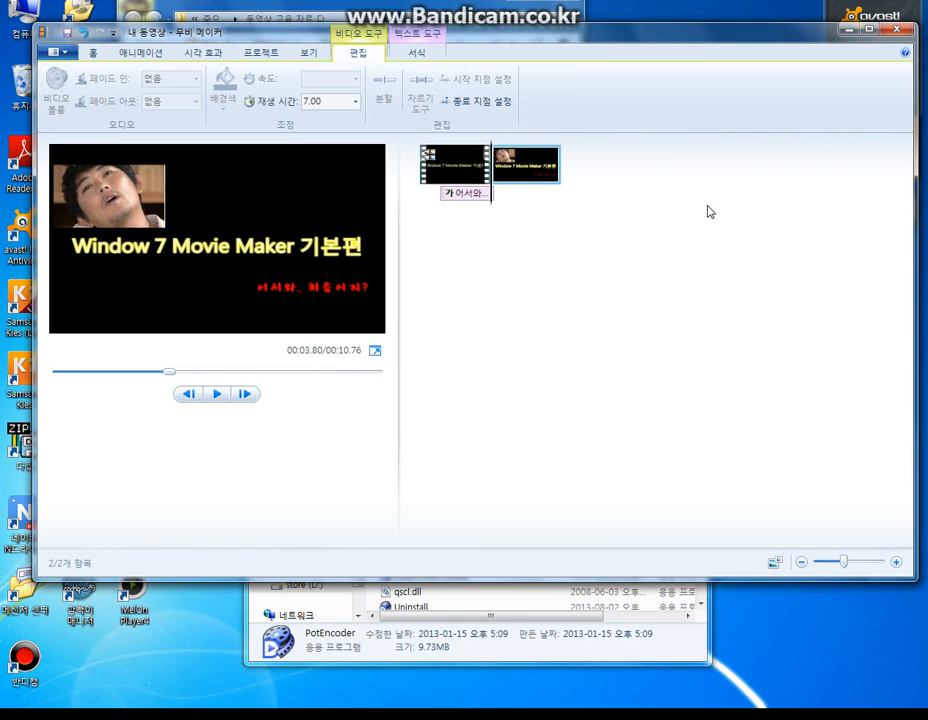
click(433, 167)
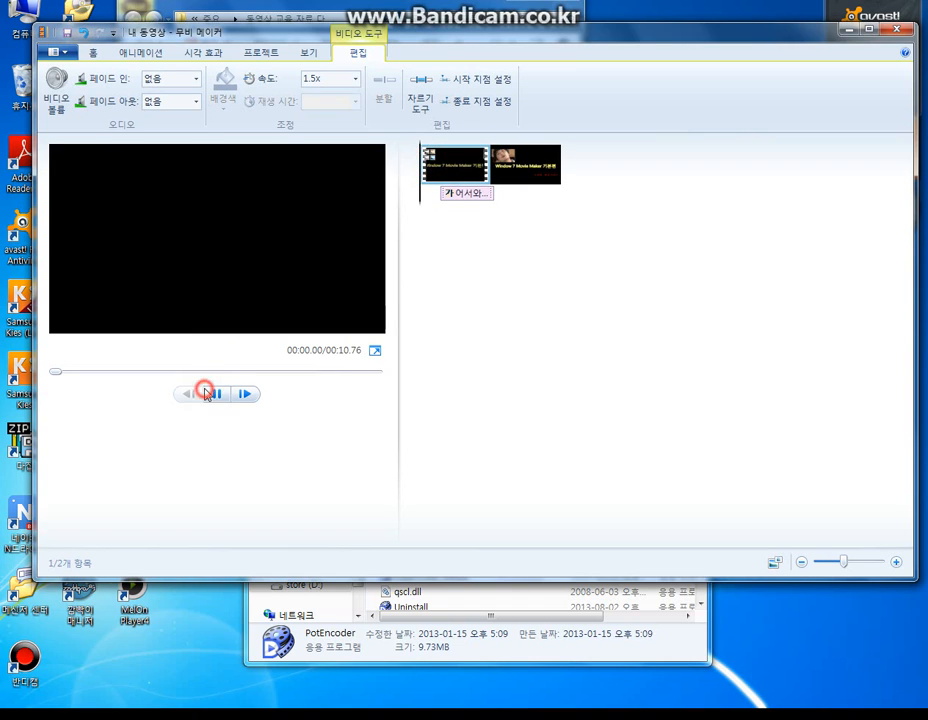
click(206, 393)
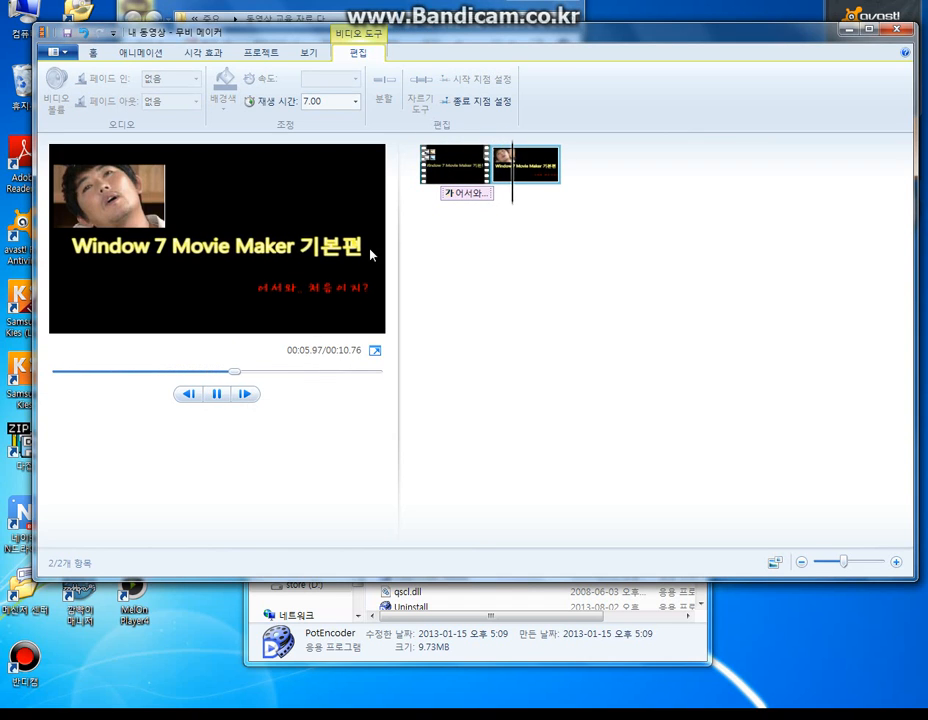
- Set the caption's text duration to 2.50 seconds and preview the project from the intro clip
click(462, 198)
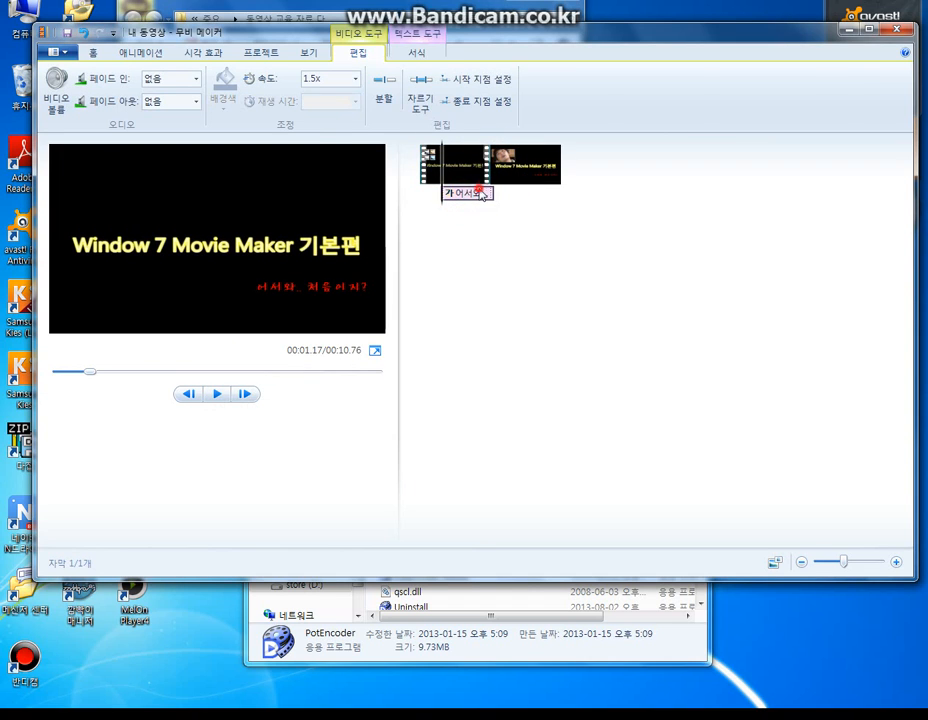
double_click(482, 195)
click(523, 88)
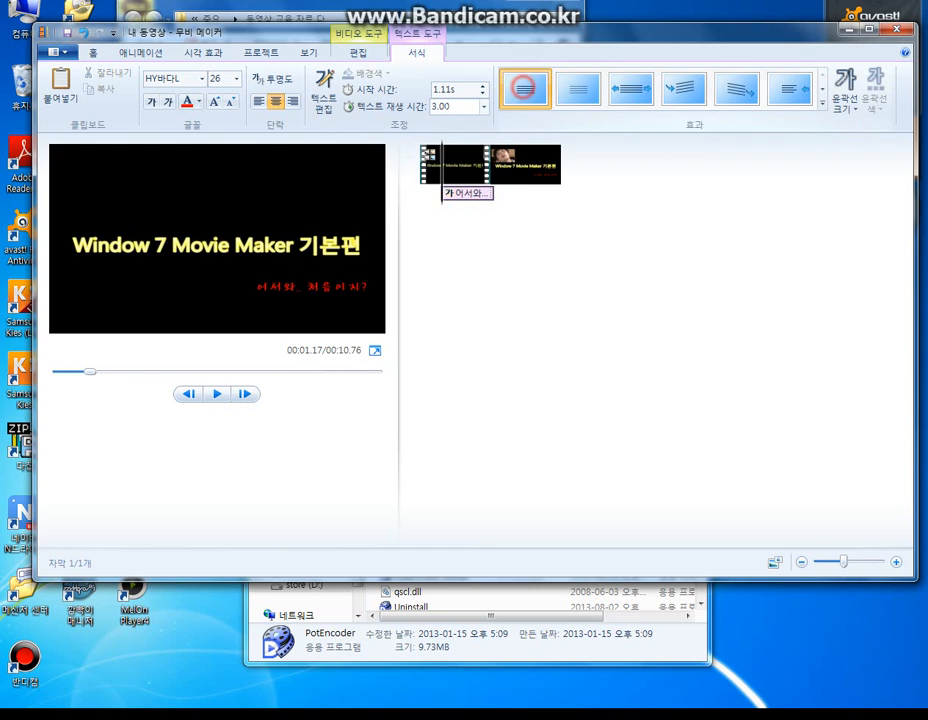
click(483, 106)
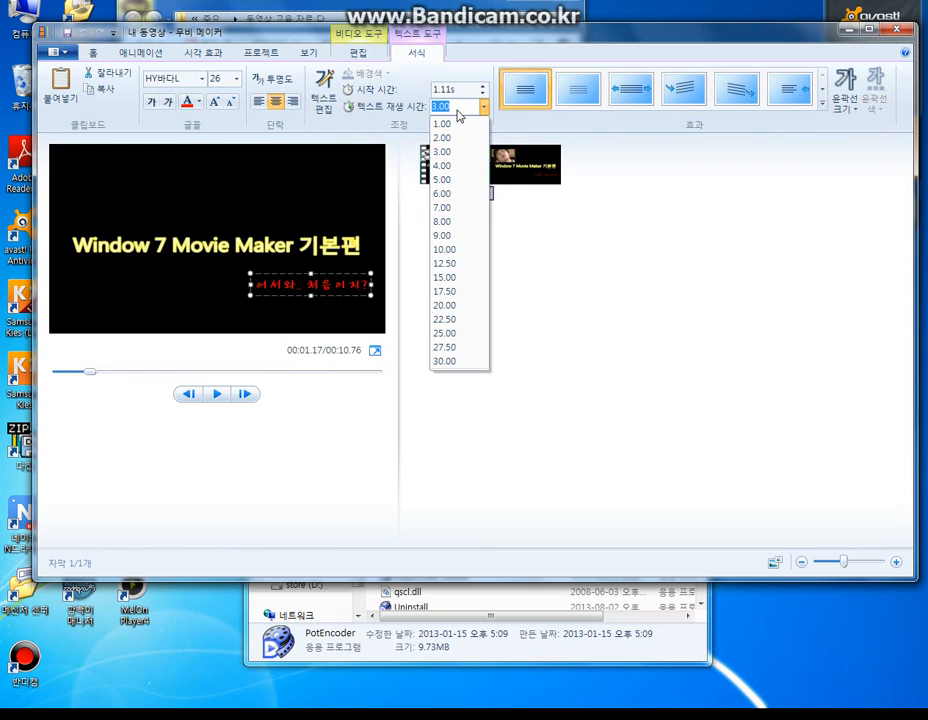
text(3)
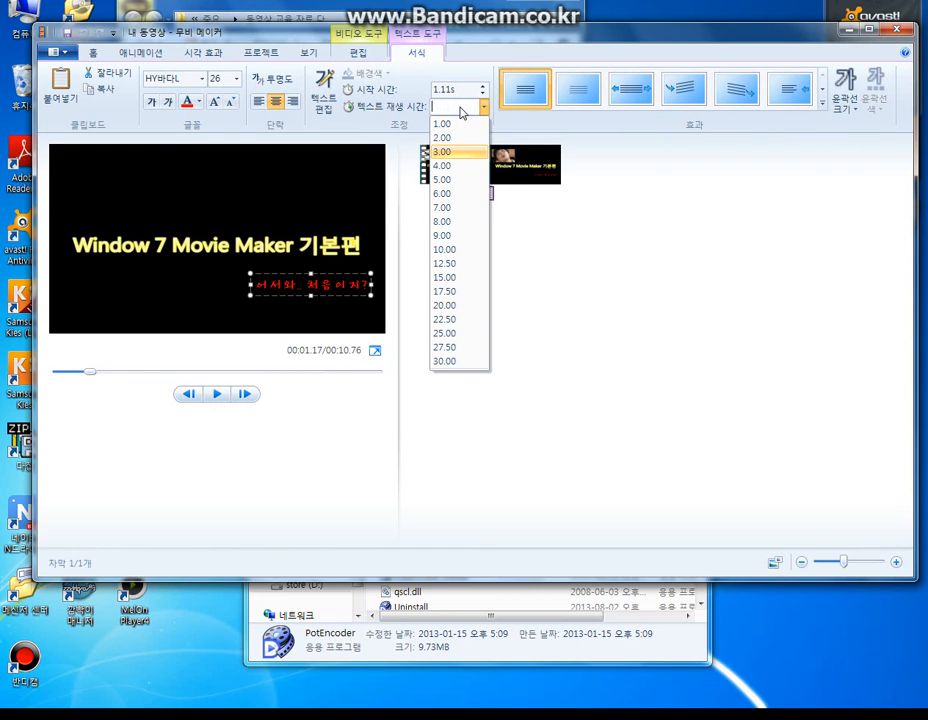
text(2.5)
click(472, 243)
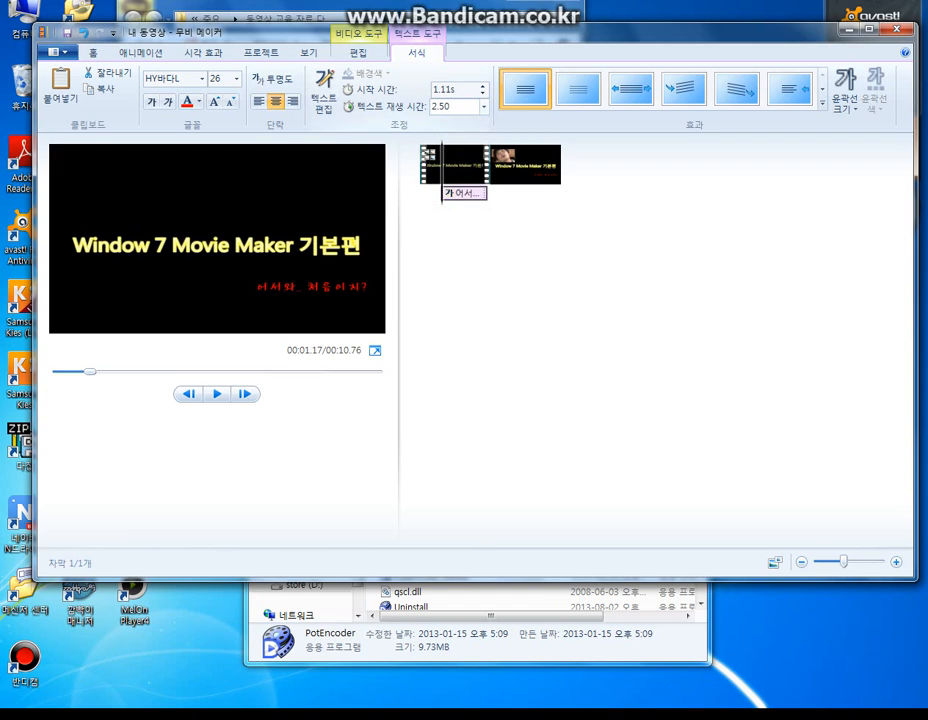
click(433, 155)
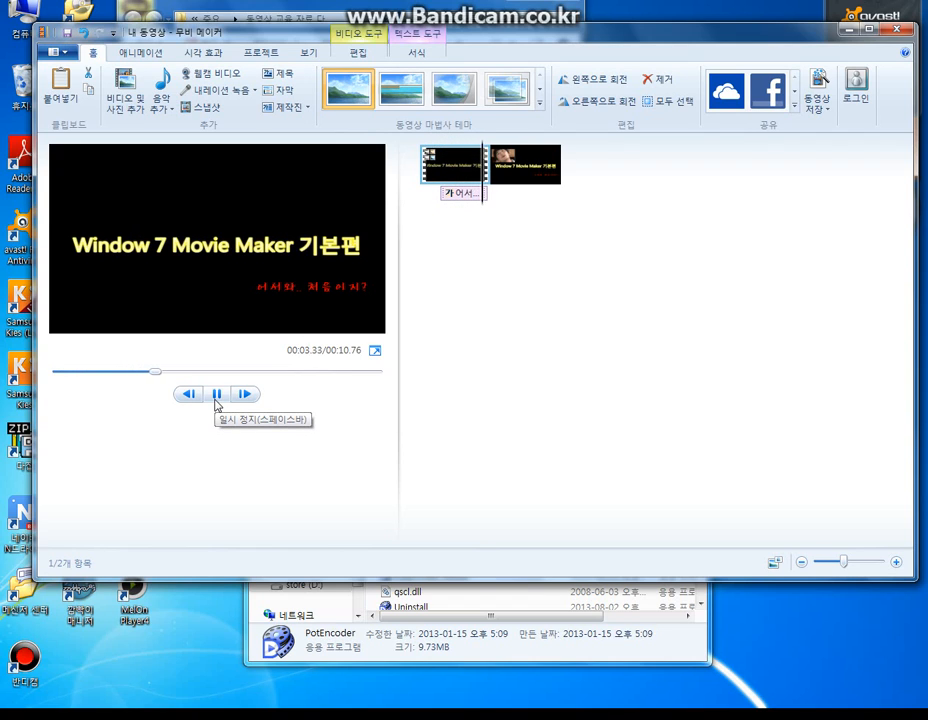
click(216, 402)
- Set the still picture's duration to 1.00 second
click(522, 179)
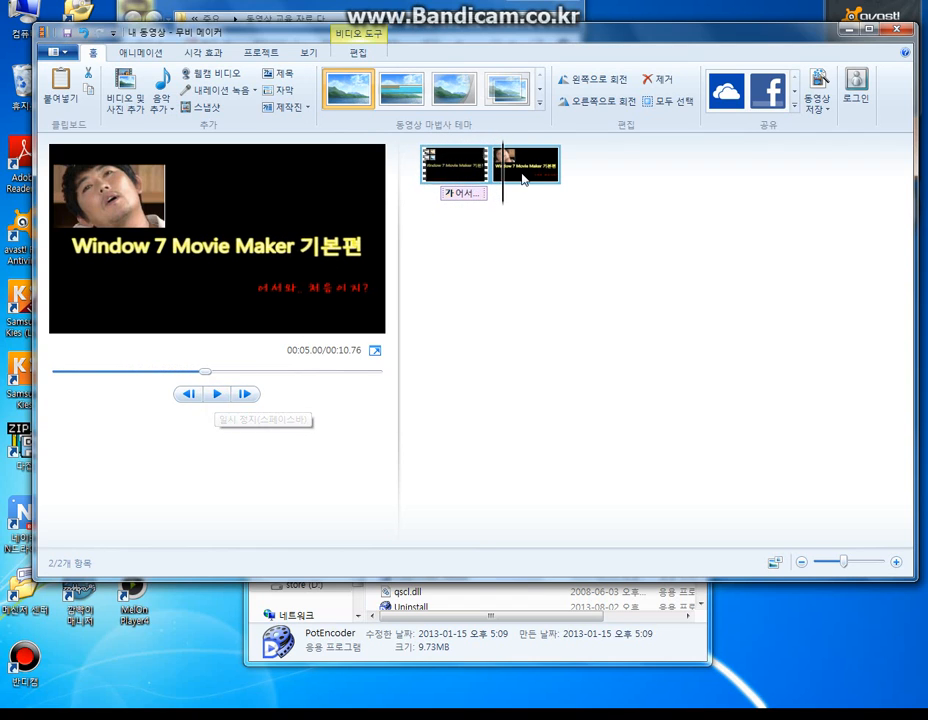
double_click(522, 179)
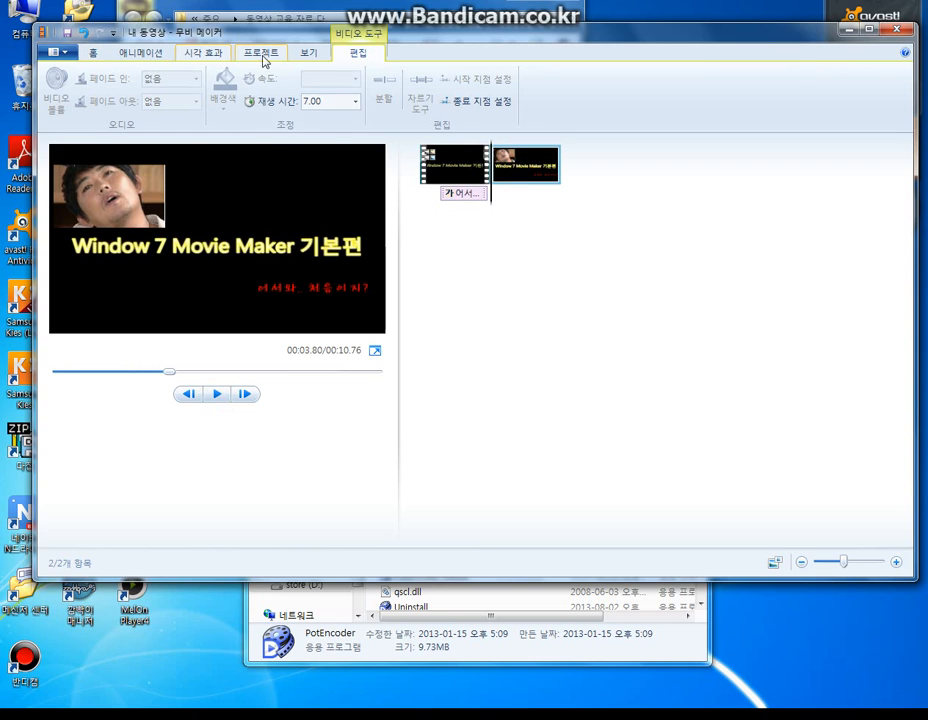
click(355, 101)
click(312, 117)
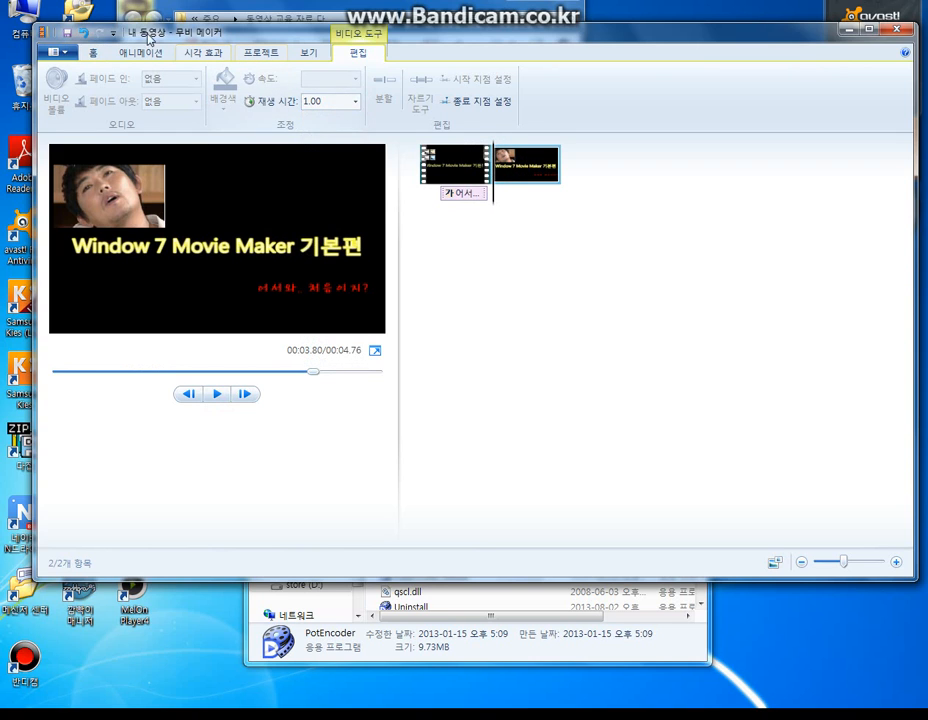
- Preview several transitions on the still picture and apply the second one in the 조각내기 group
click(139, 54)
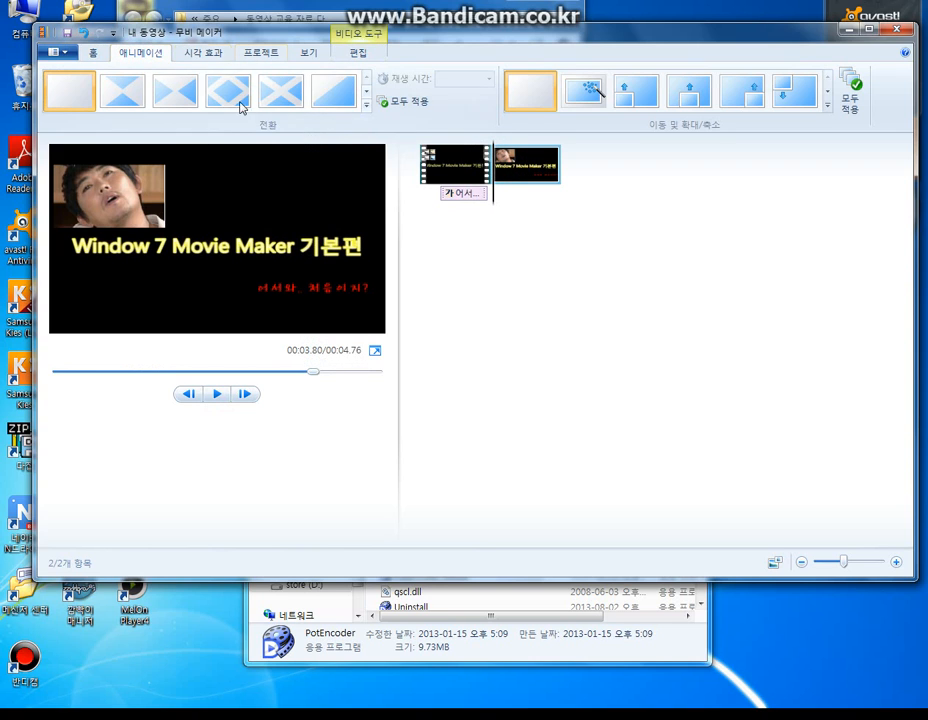
click(362, 103)
scroll(220, 160, down, 3)
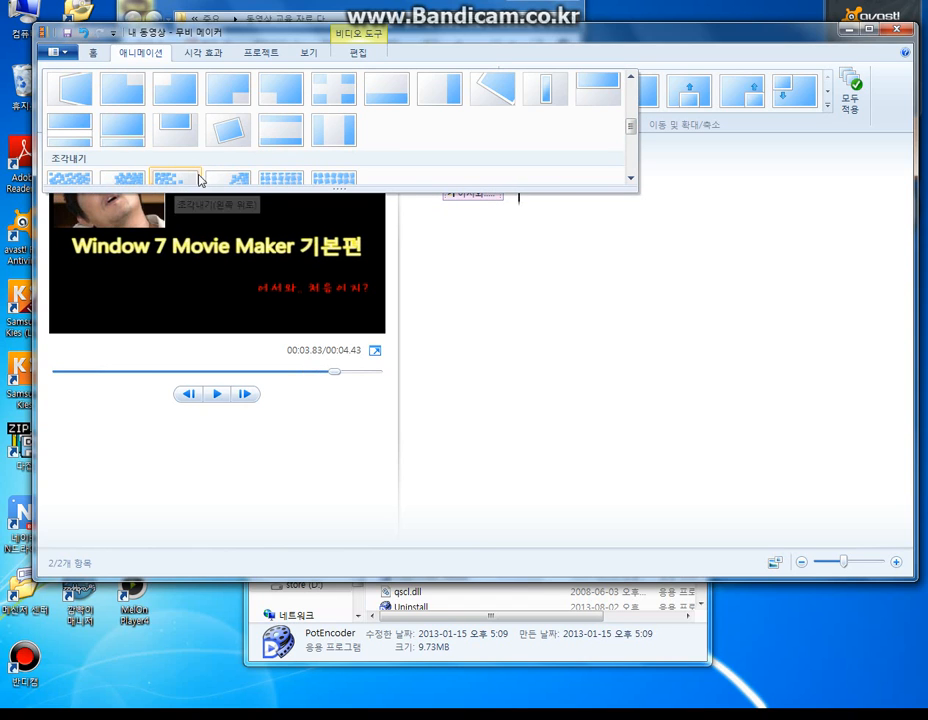
scroll(205, 176, down, 3)
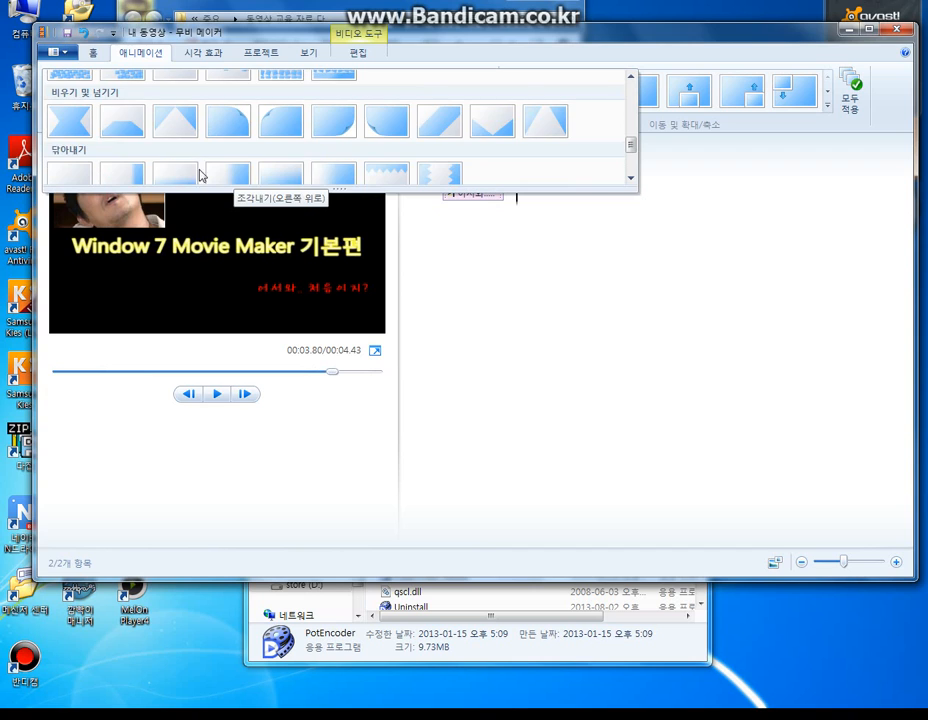
scroll(130, 125, up, 3)
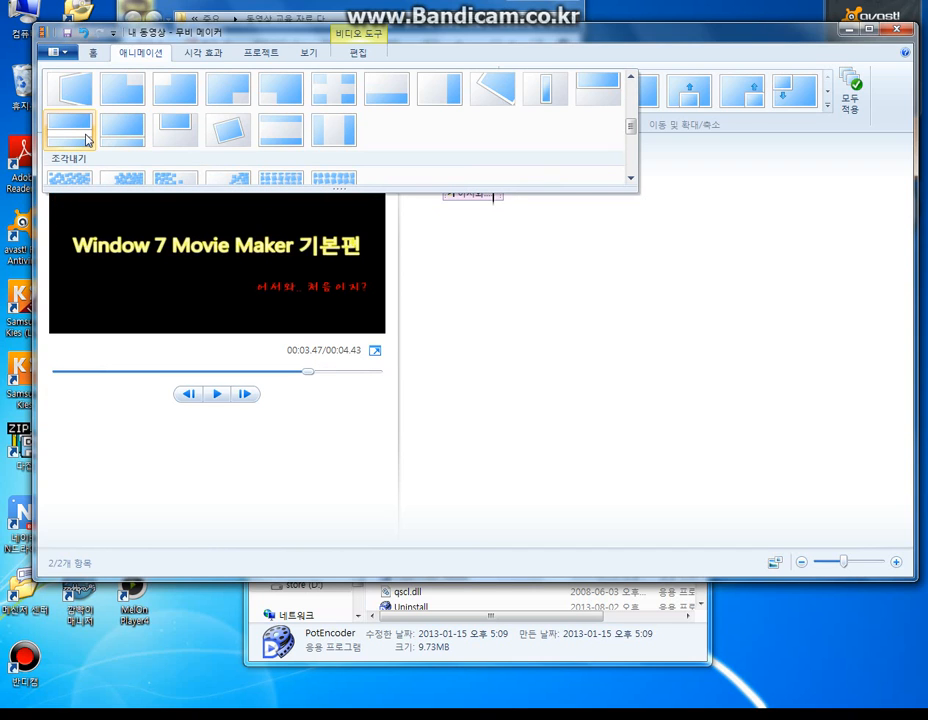
scroll(480, 124, down, 3)
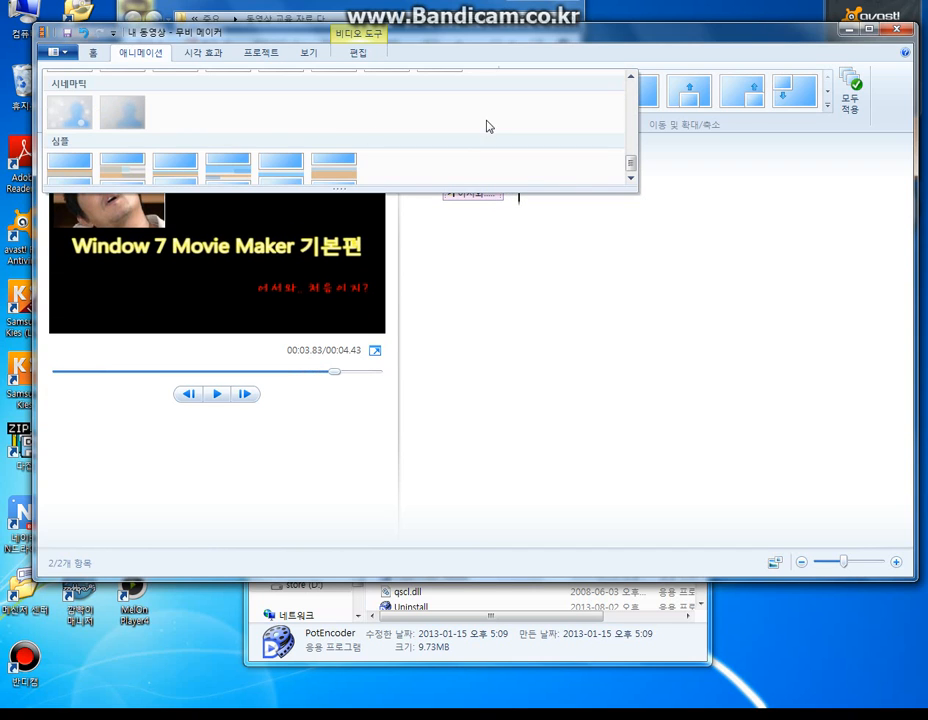
scroll(352, 124, down, 3)
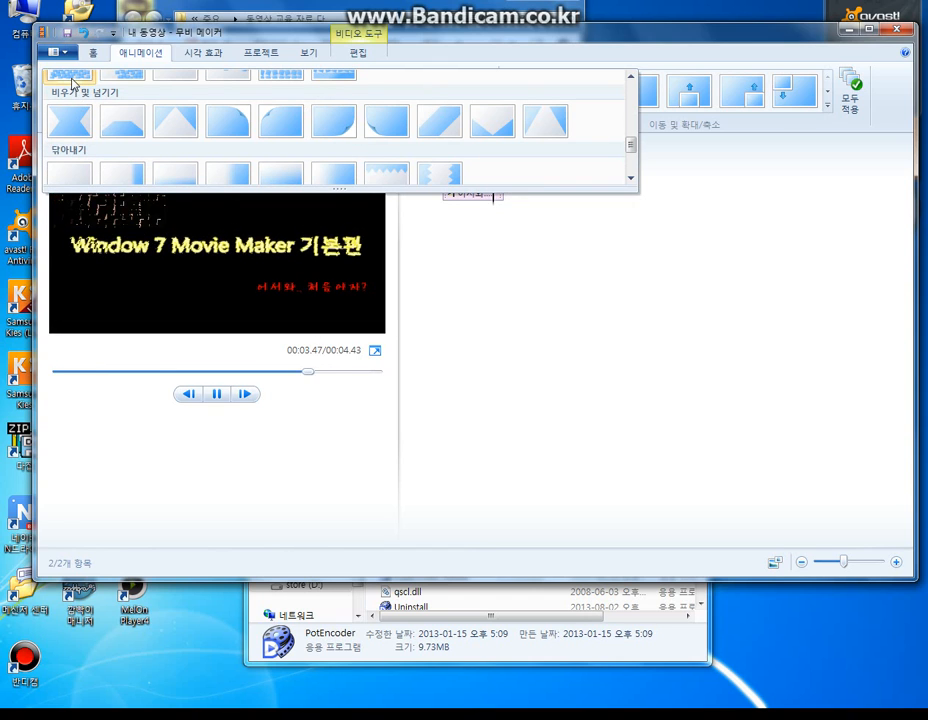
scroll(72, 82, up, 2)
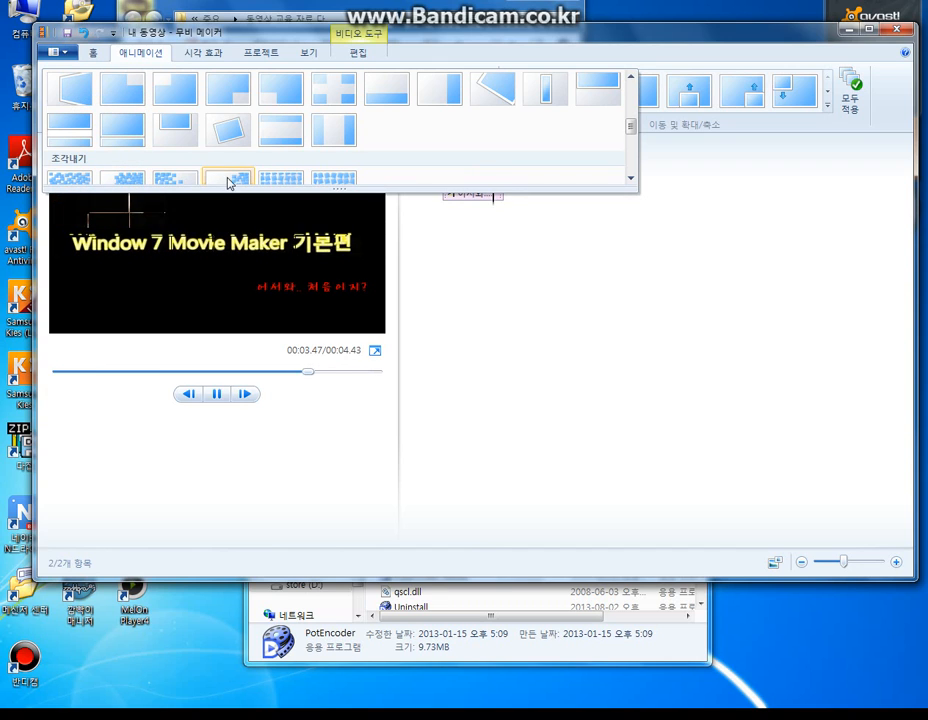
scroll(408, 153, down, 5)
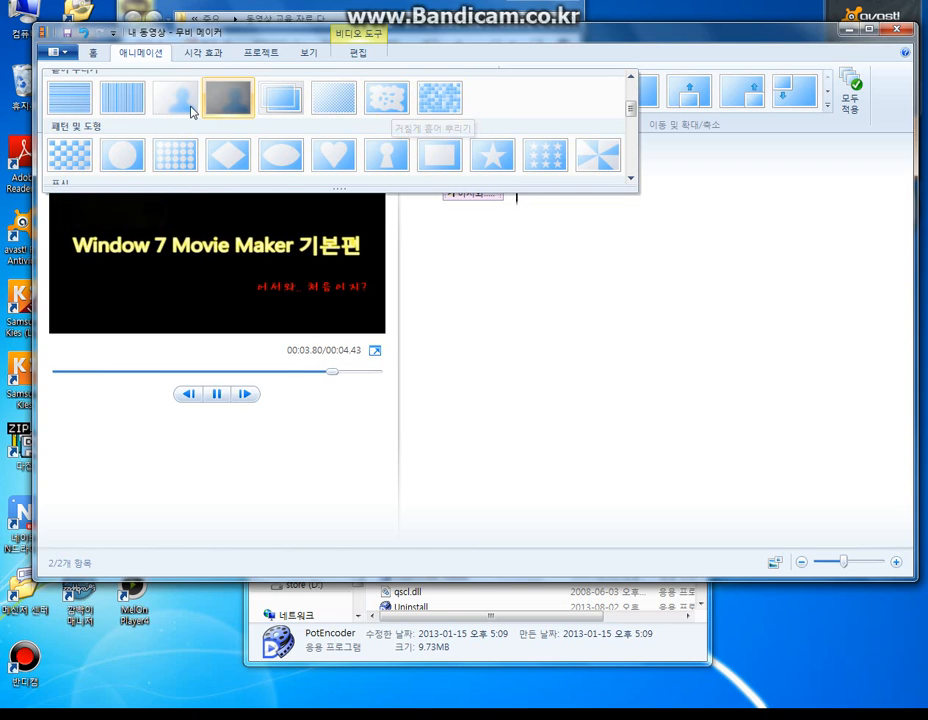
scroll(180, 112, down, 3)
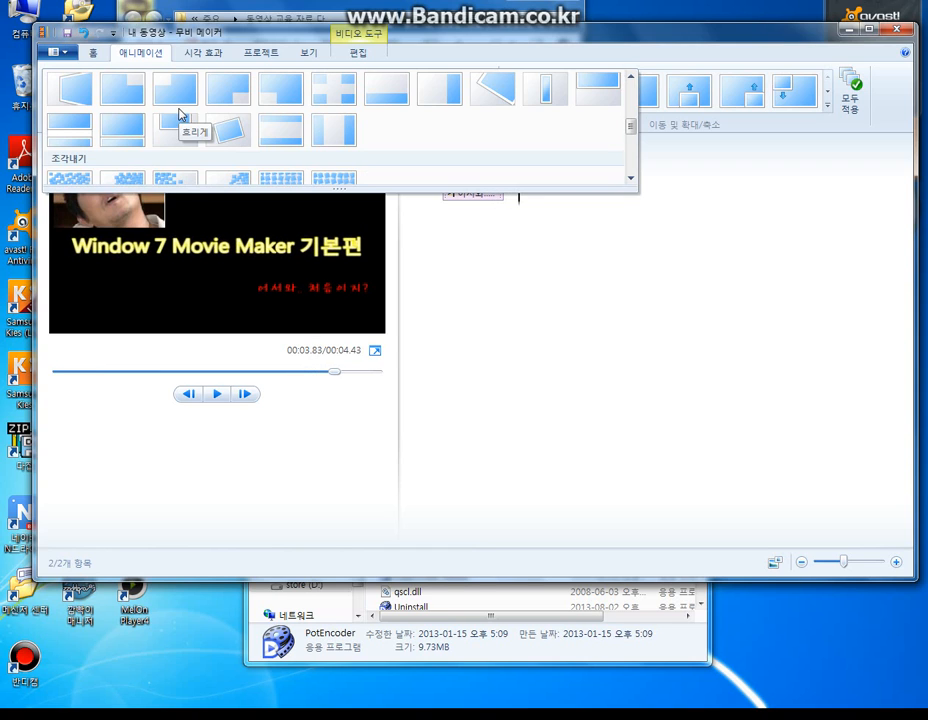
click(135, 180)
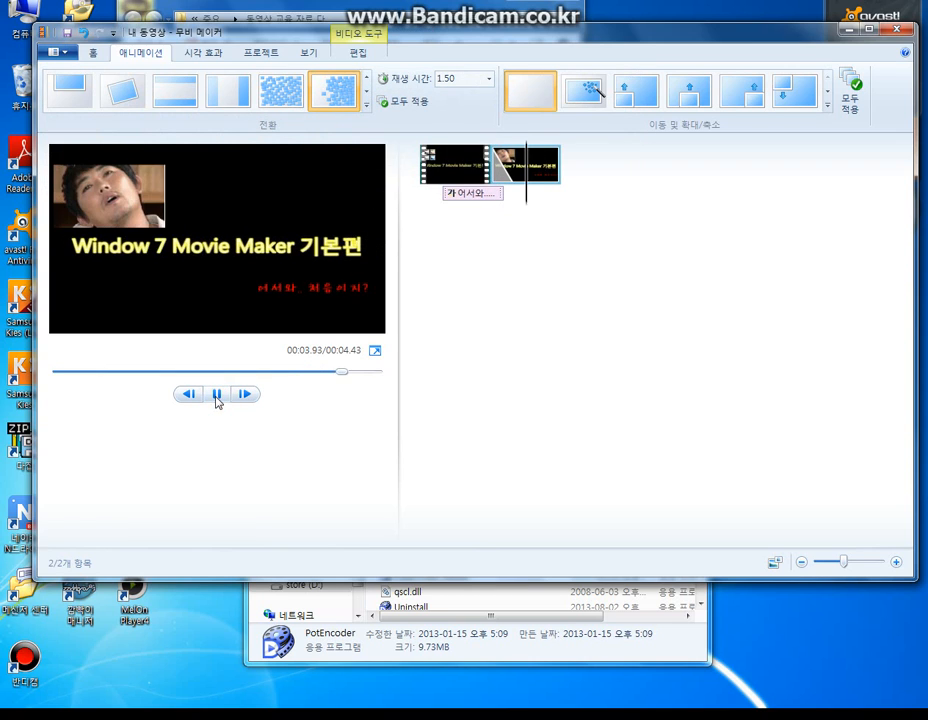
- Open the still picture's edit settings
double_click(508, 170)
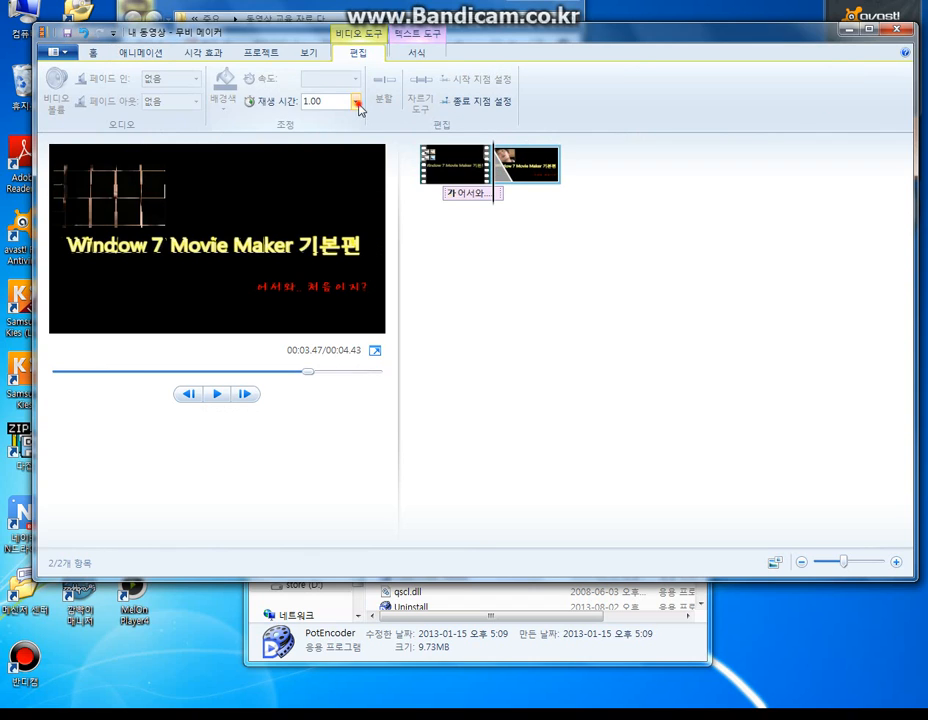